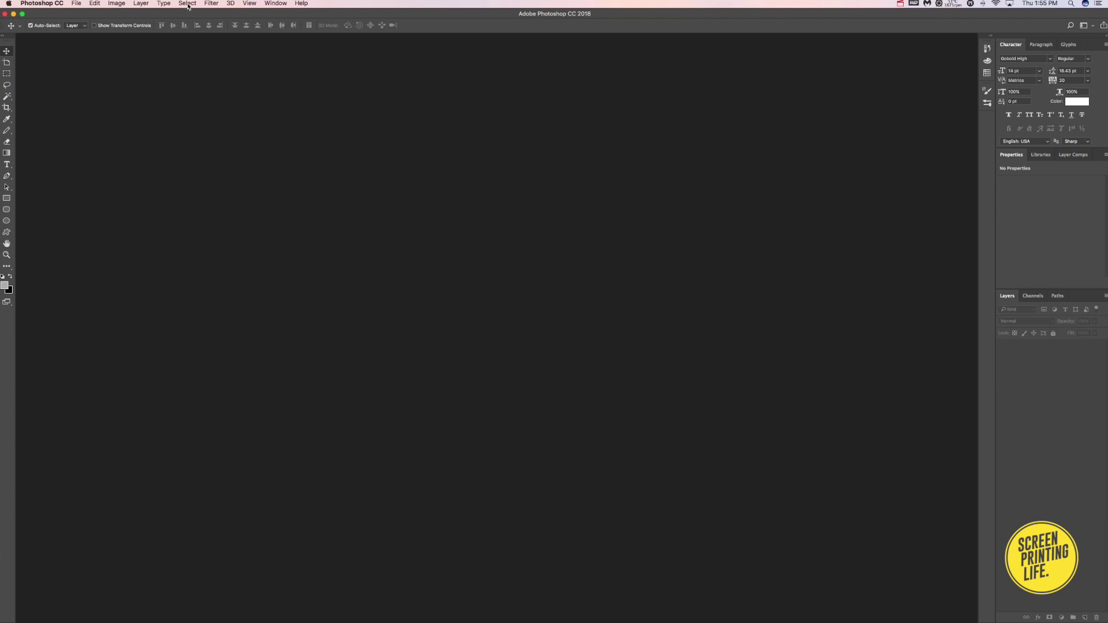
Open the ROSSI2020jpeg.jpg poster from the ROSSI folder via File > Open
click(188, 4)
click(323, 74)
click(76, 4)
click(76, 4)
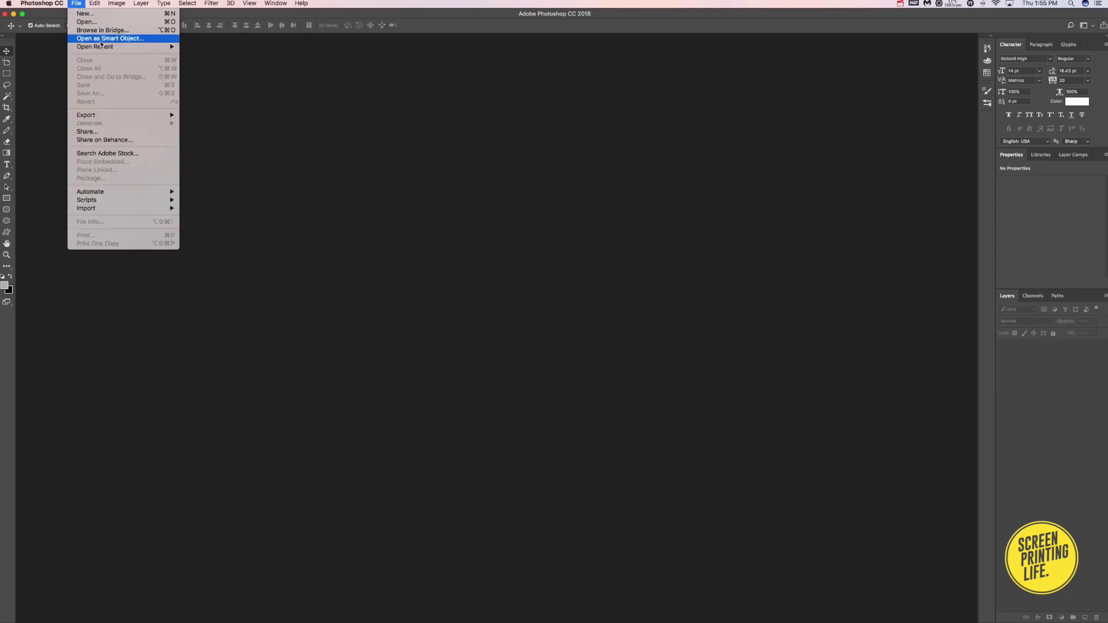
click(101, 23)
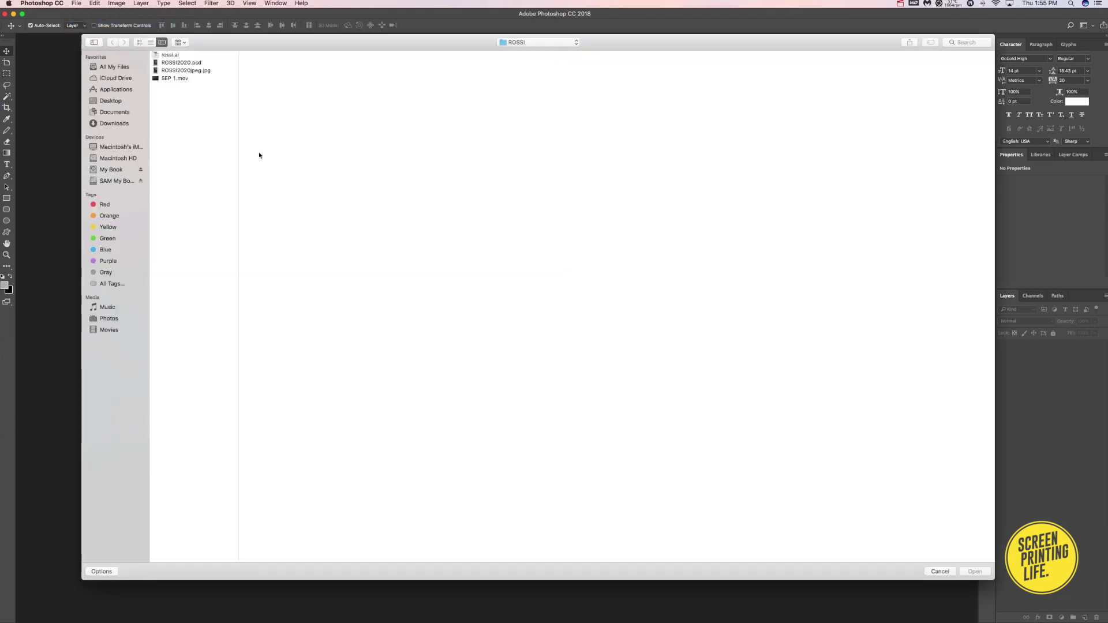
click(198, 71)
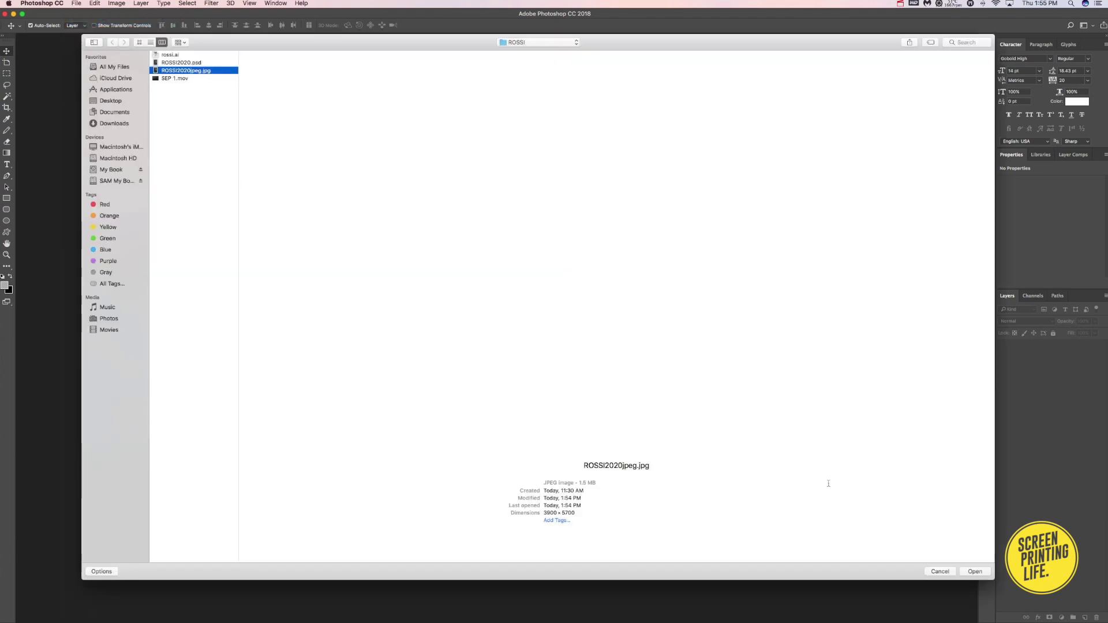
click(975, 572)
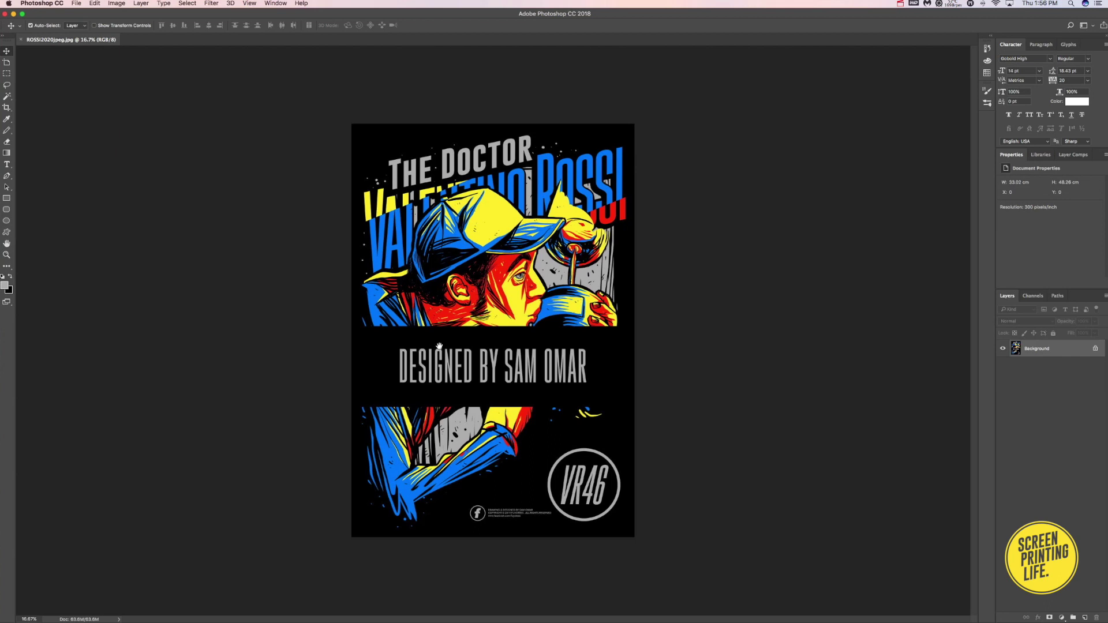
scroll(419, 351, up, 3)
scroll(604, 435, down, 1)
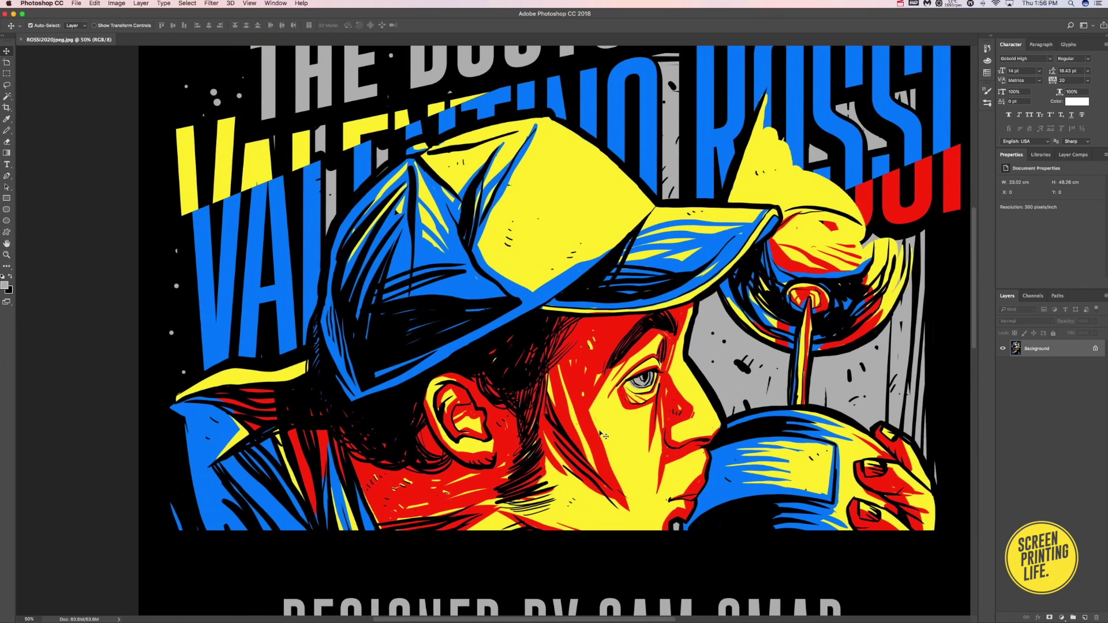
scroll(611, 424, down, 1)
scroll(611, 422, down, 1)
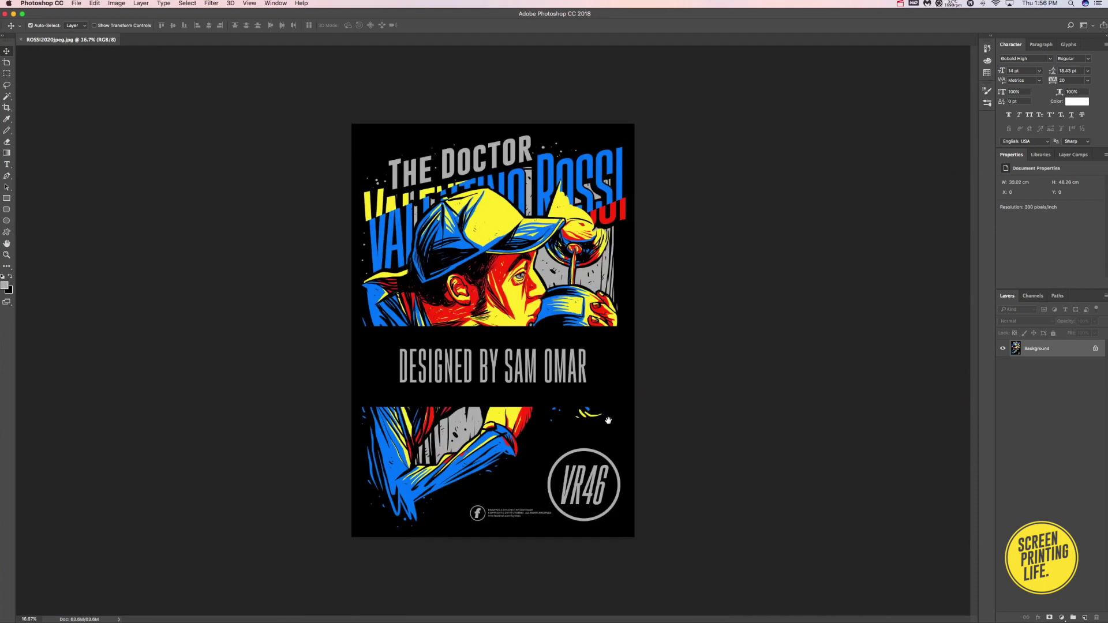
scroll(534, 371, up, 1)
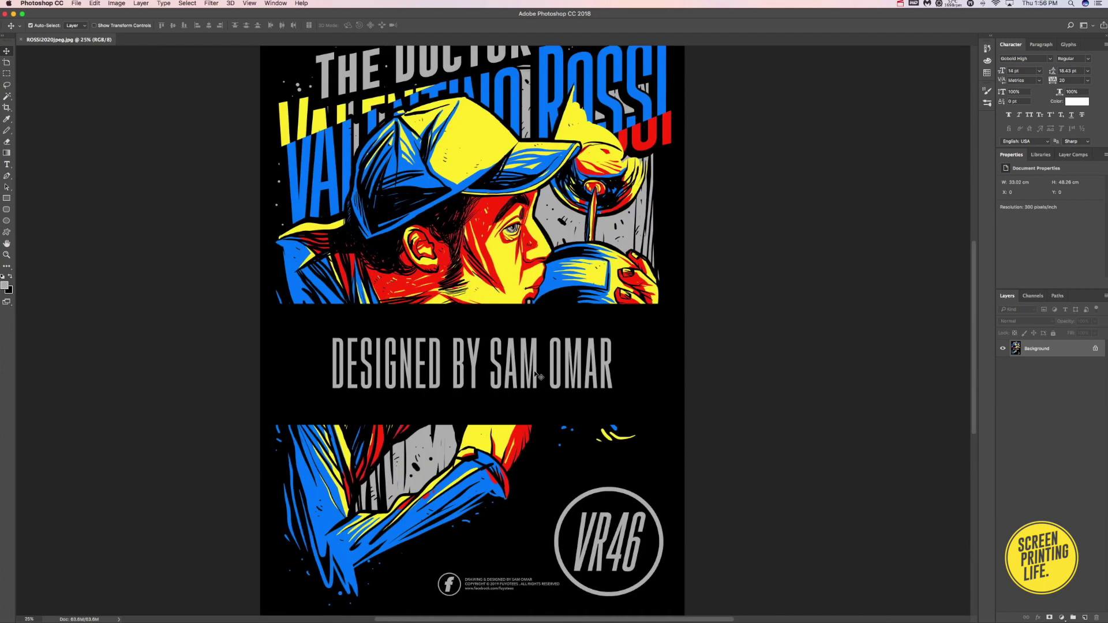
scroll(534, 371, down, 1)
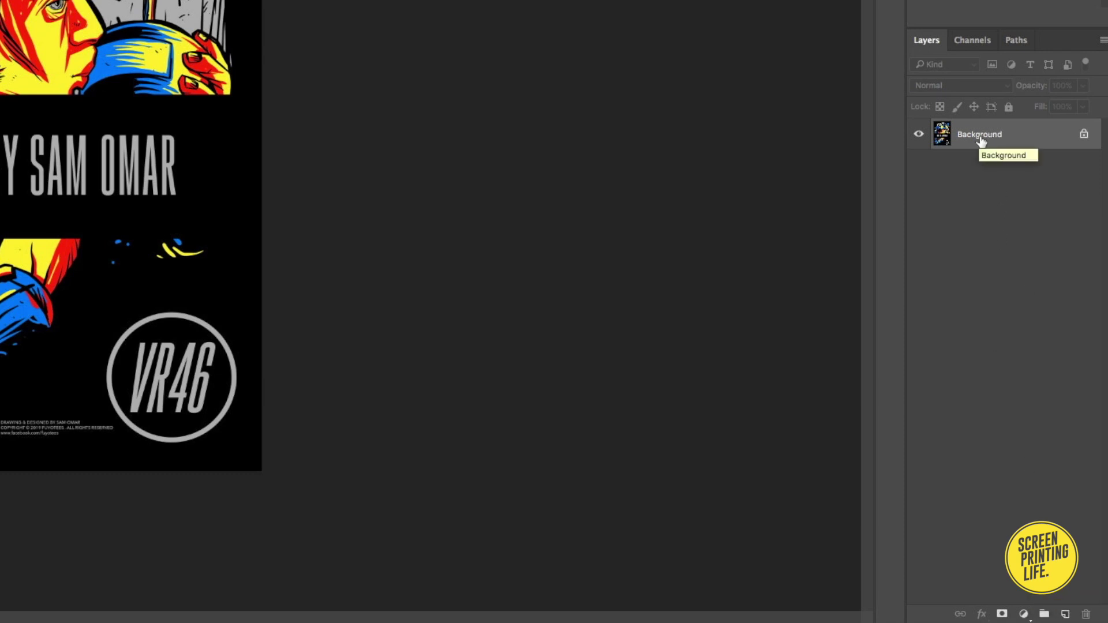
Duplicate the Rossi artwork onto Layer 1 with Ctrl+J and hide the Background layer
key(ctrl+j)
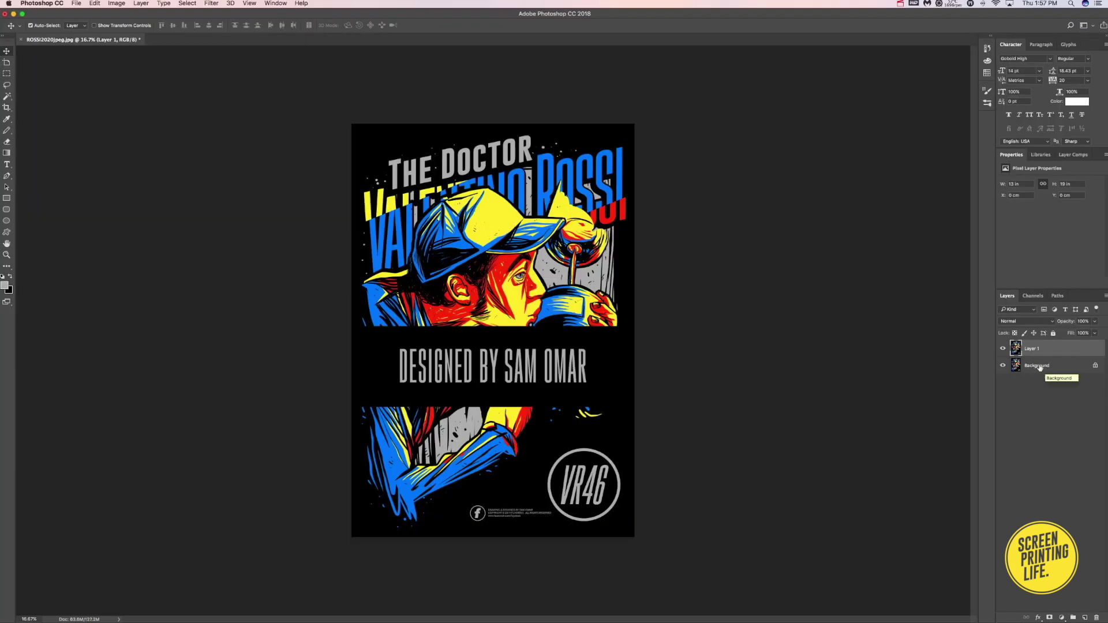
click(1003, 365)
scroll(524, 267, up, 1)
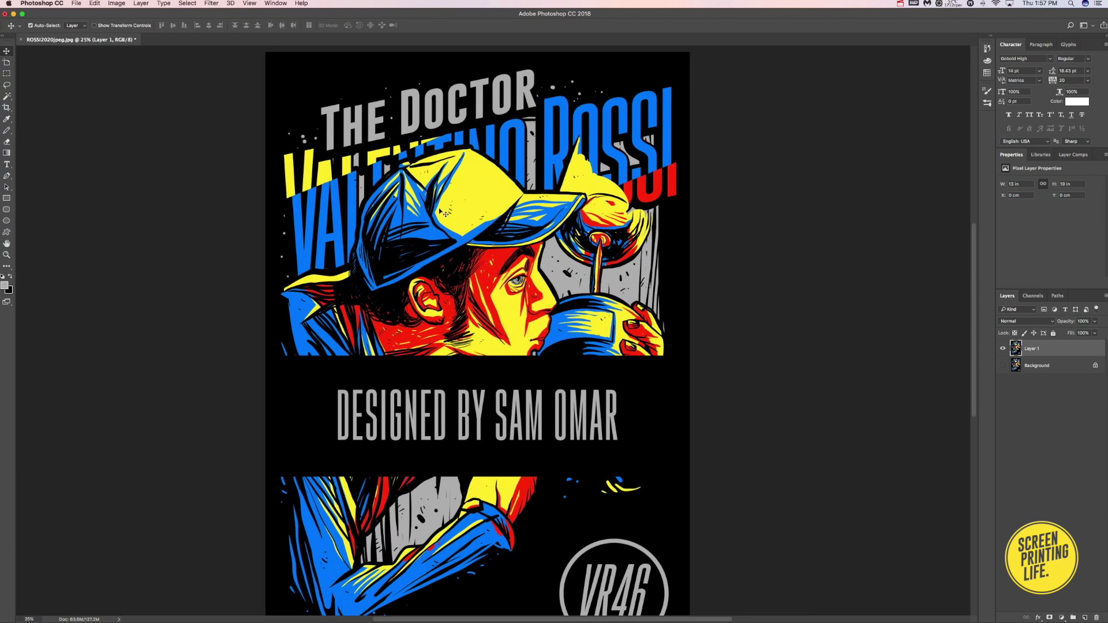
Select the poster's yellow areas with Color Range, sampling yellow and settling fuzziness at 200
click(187, 4)
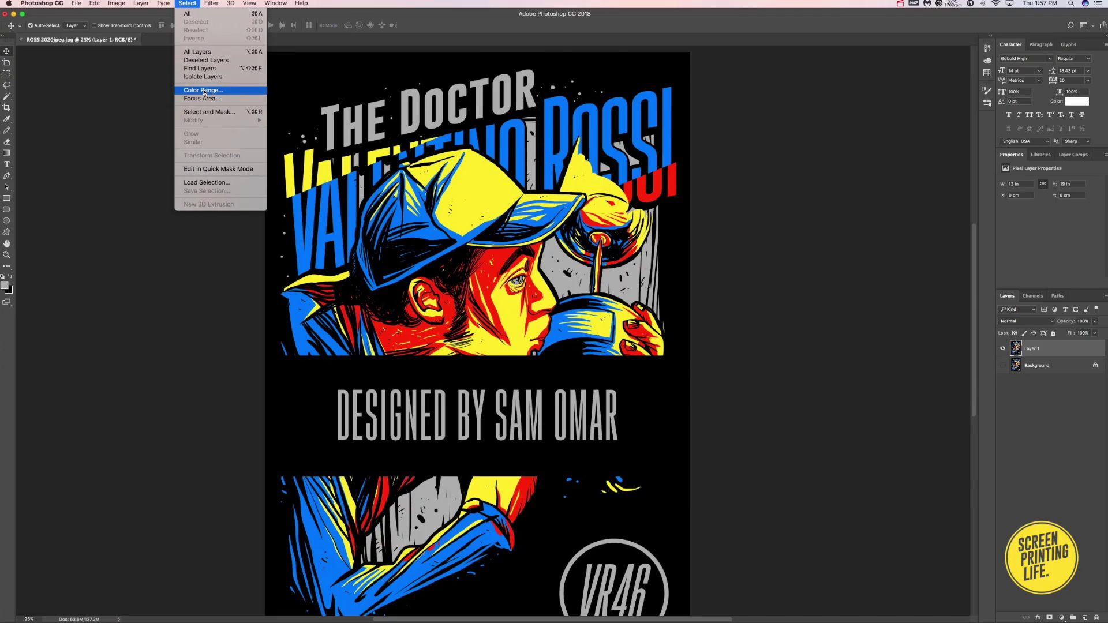
click(204, 90)
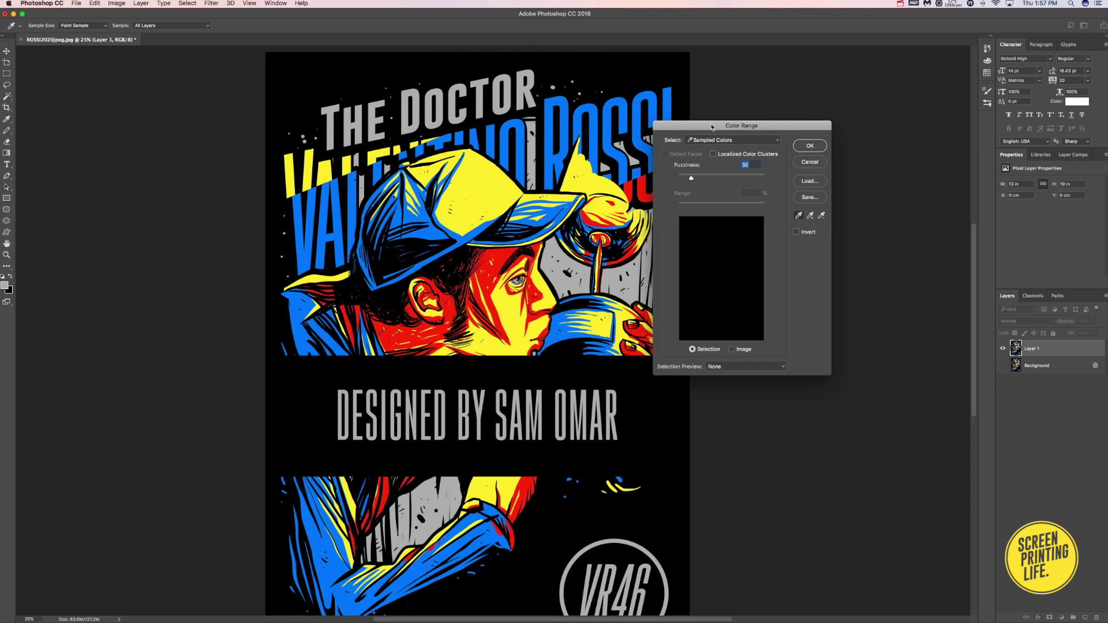
drag(712, 127, 768, 116)
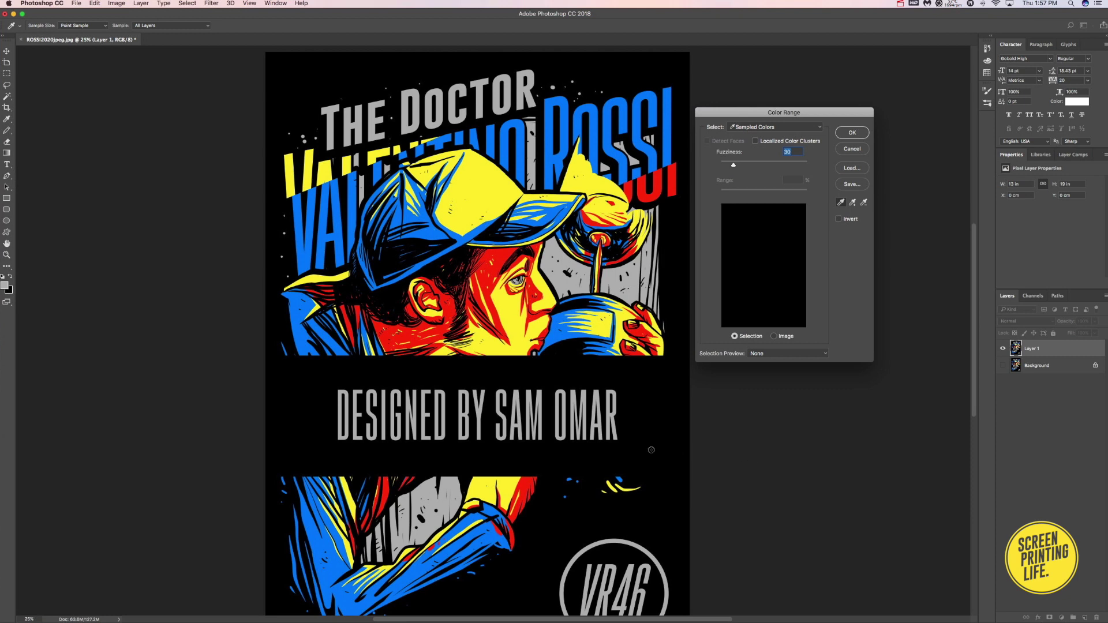
drag(758, 118, 758, 117)
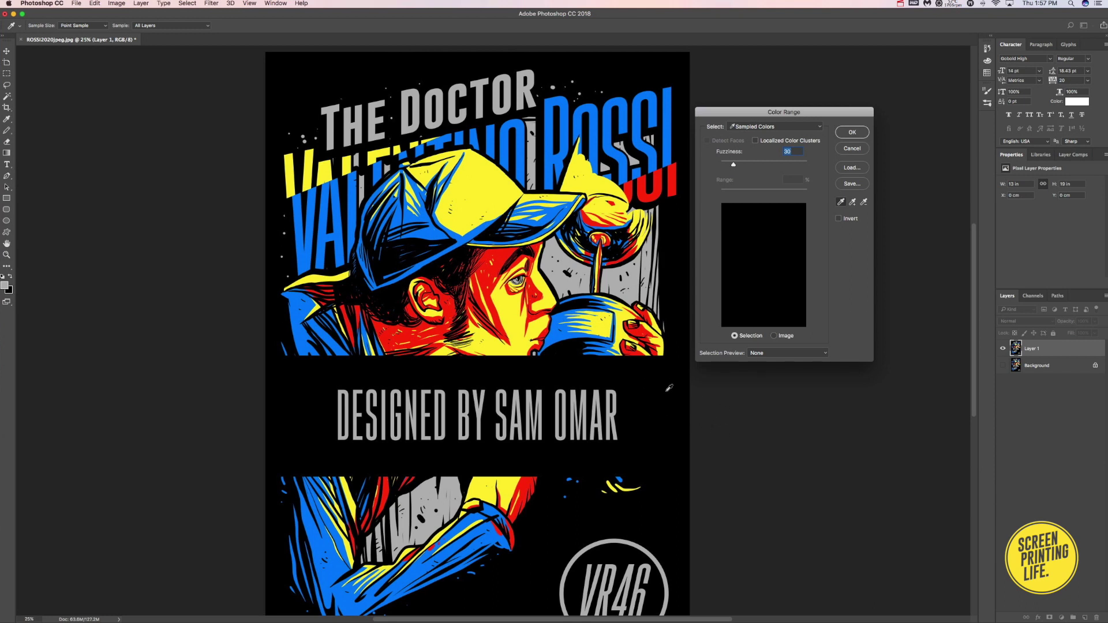
scroll(478, 198, down, 1)
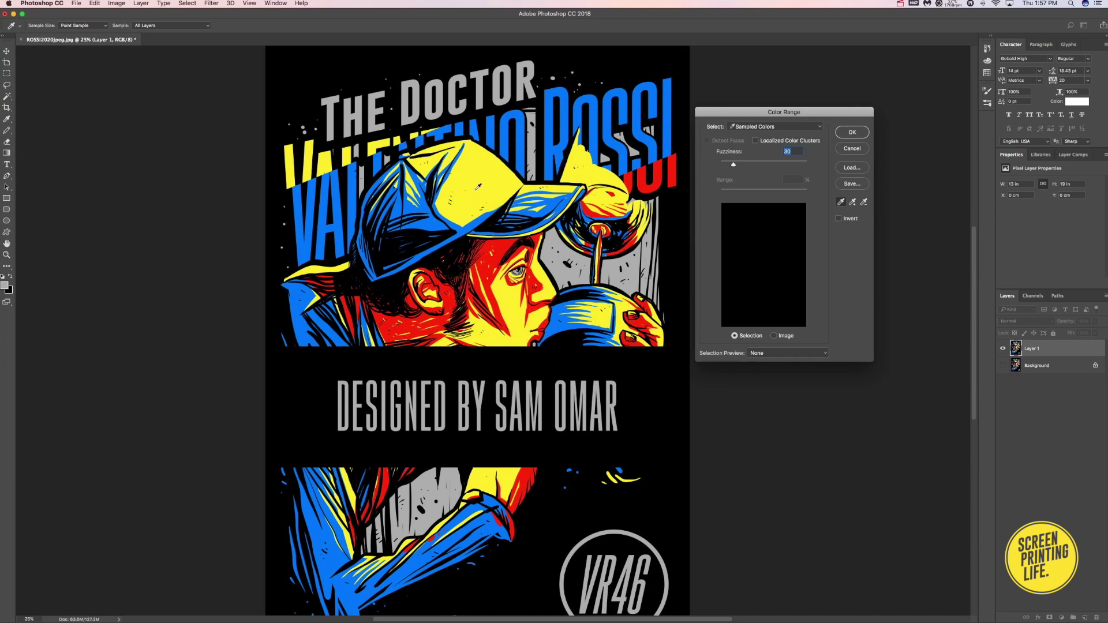
click(478, 179)
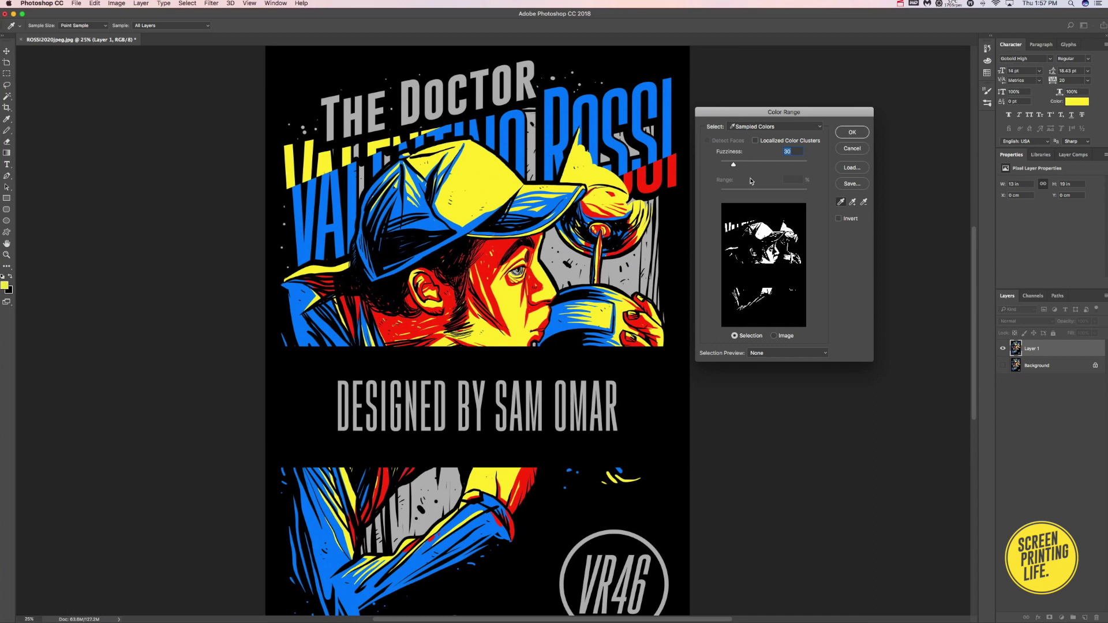
drag(733, 166, 809, 171)
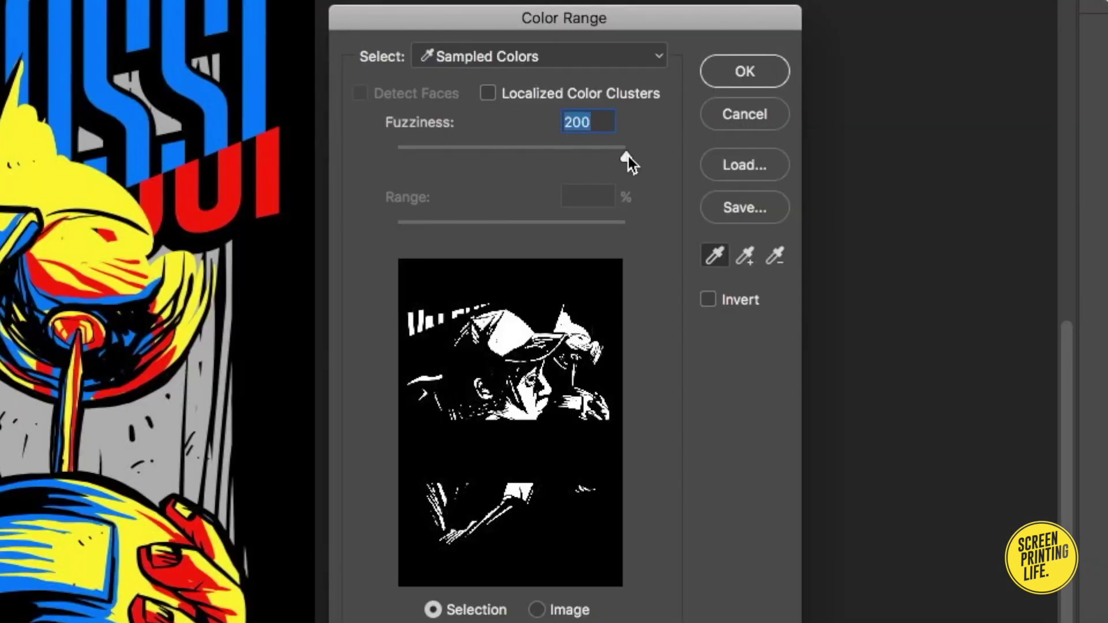
drag(809, 167, 717, 163)
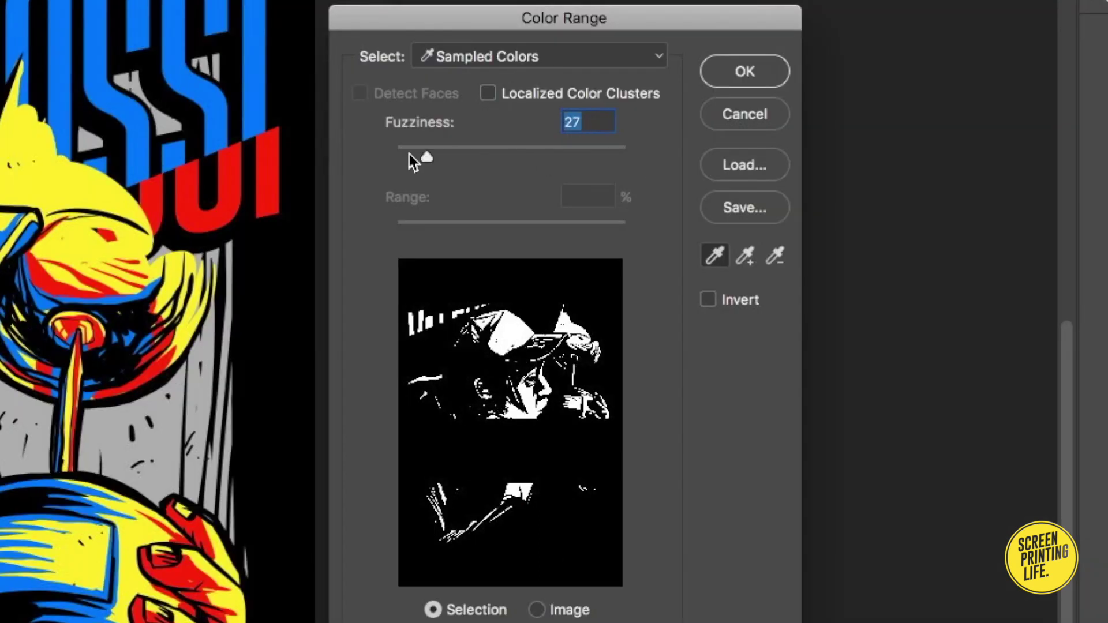
mouse_move(385, 151)
mouse_down()
mouse_move(650, 165)
mouse_move(377, 154)
mouse_move(449, 161)
mouse_move(389, 161)
mouse_up()
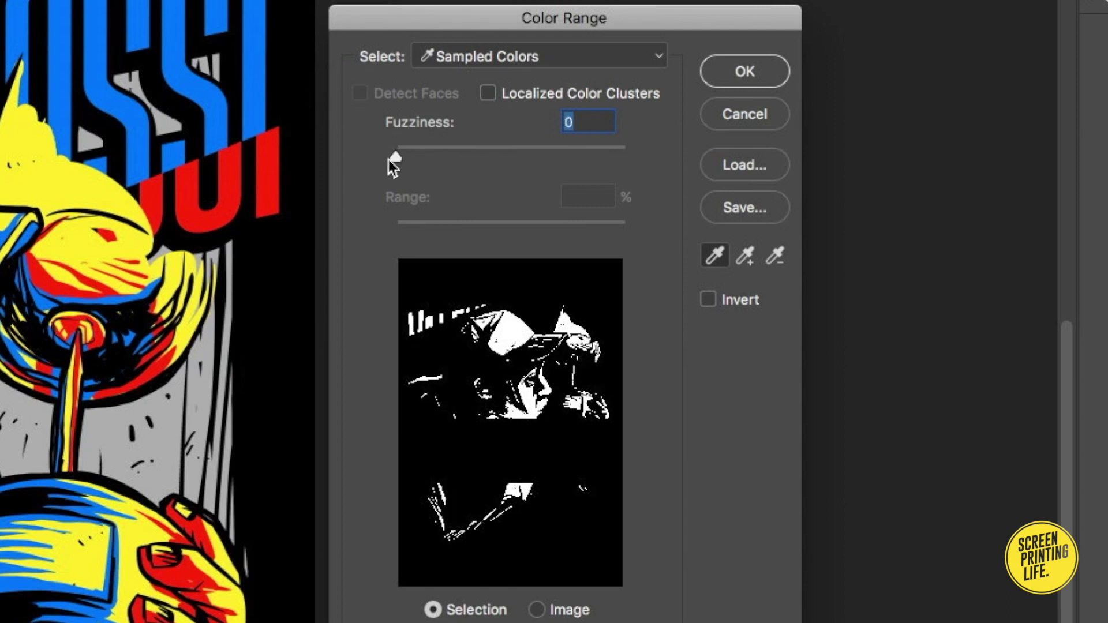
mouse_move(389, 161)
mouse_down()
mouse_move(676, 158)
mouse_move(507, 157)
mouse_move(650, 158)
mouse_up()
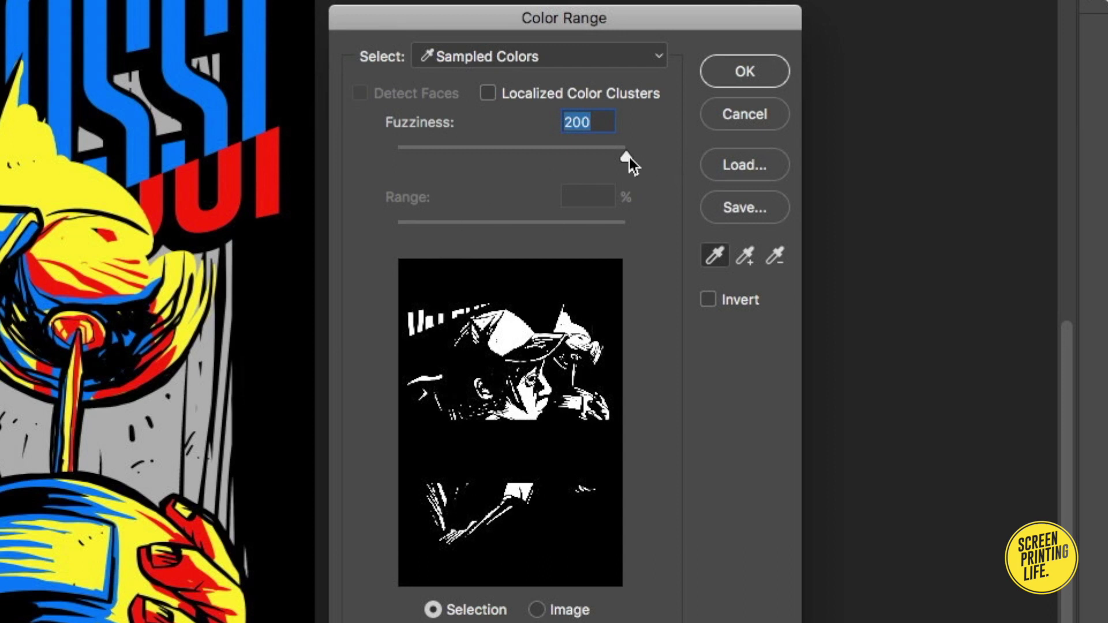
mouse_move(628, 157)
mouse_down()
mouse_move(567, 158)
mouse_move(642, 159)
mouse_move(525, 158)
mouse_move(663, 158)
mouse_up()
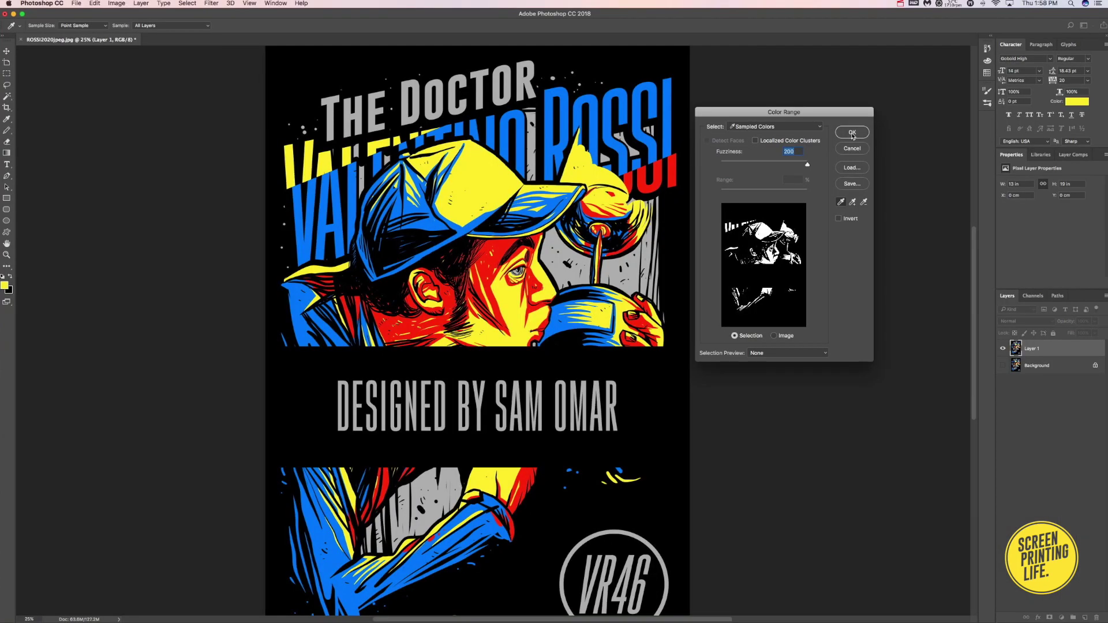
click(852, 134)
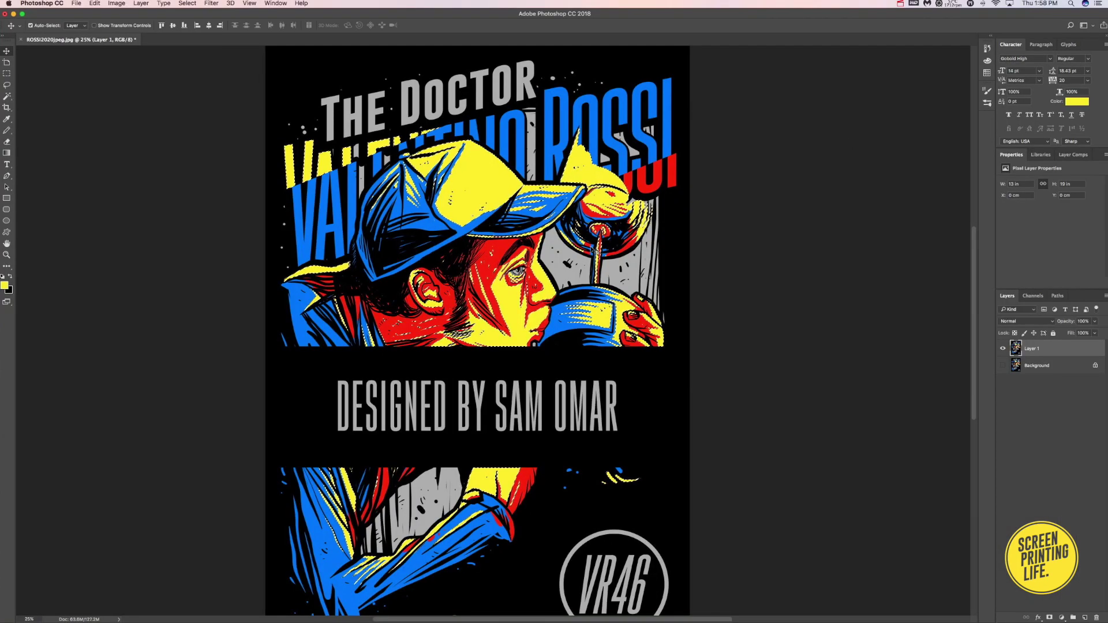
scroll(525, 271, up, 5)
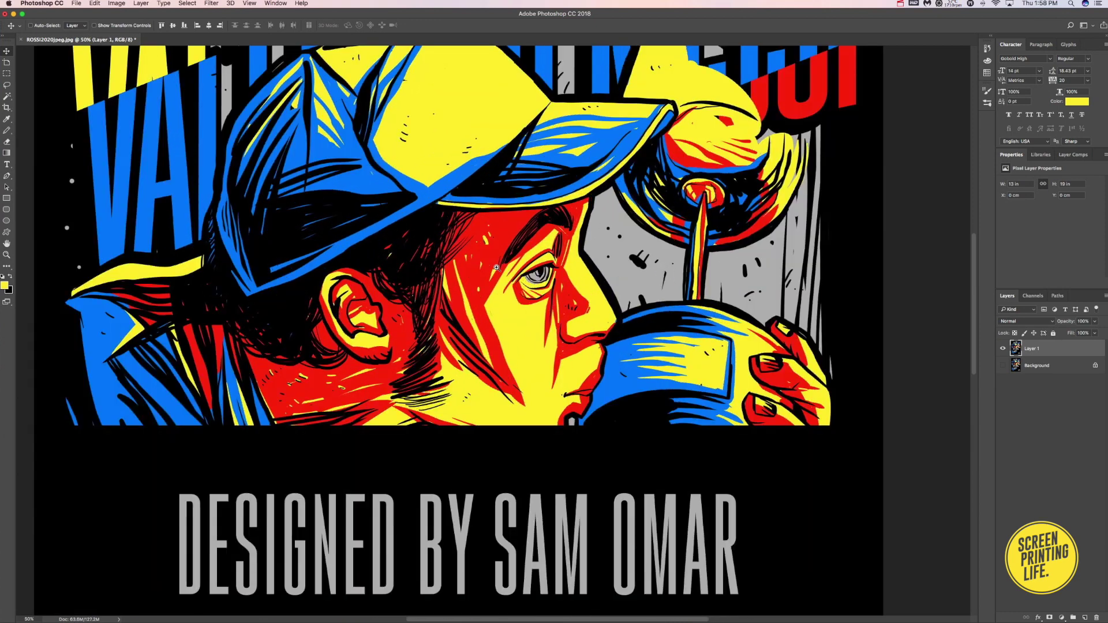
scroll(524, 270, up, 2)
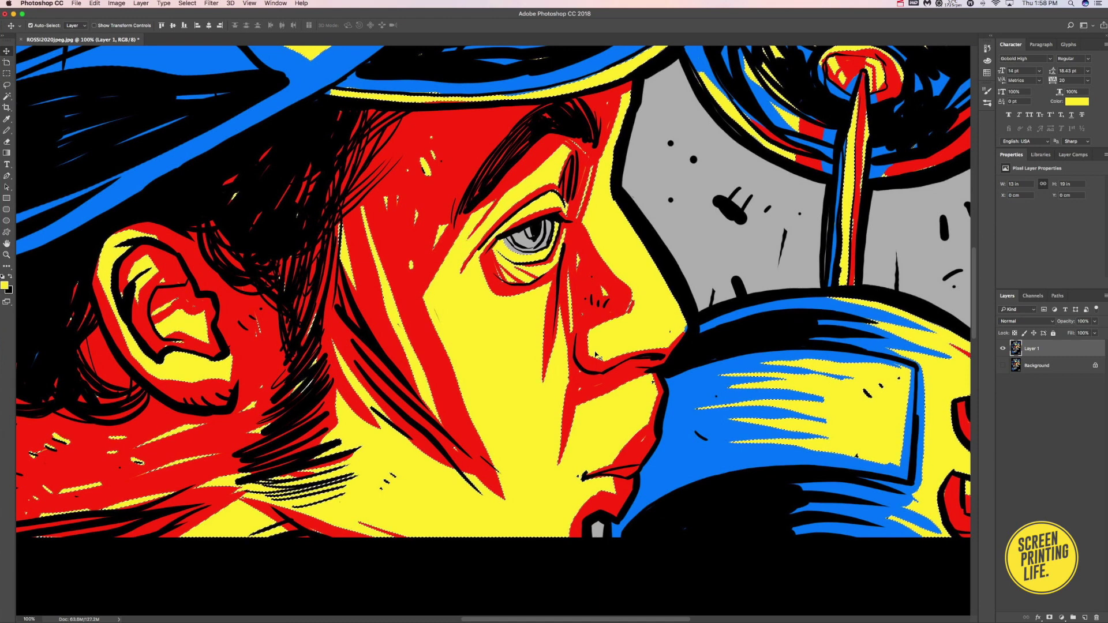
scroll(596, 351, down, 1)
scroll(586, 350, down, 1)
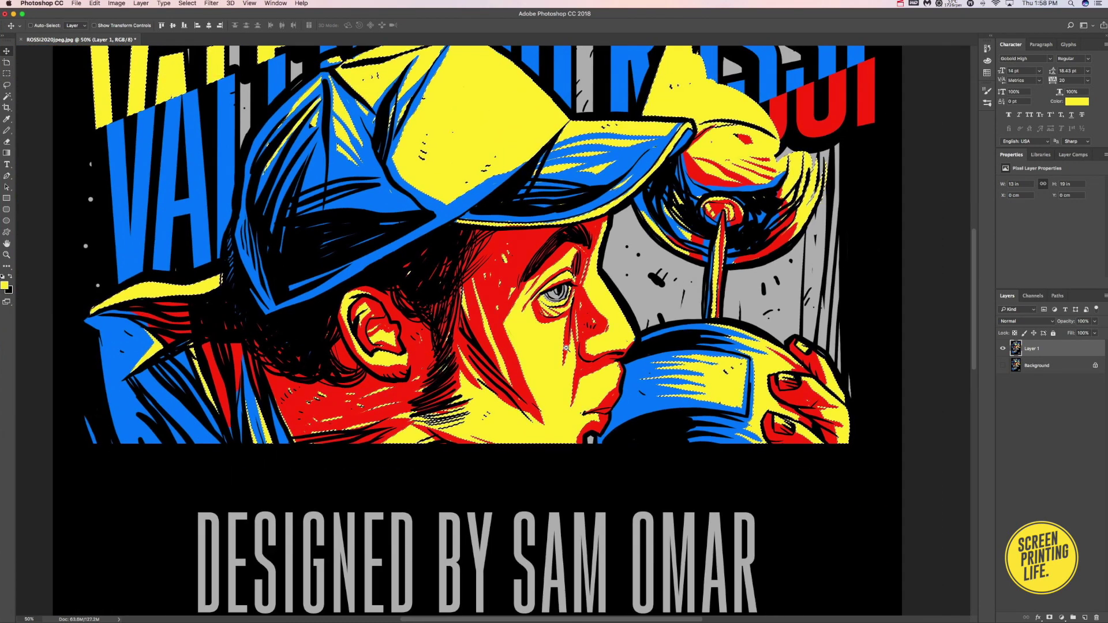
scroll(576, 349, down, 1)
scroll(566, 349, down, 1)
scroll(563, 346, down, 1)
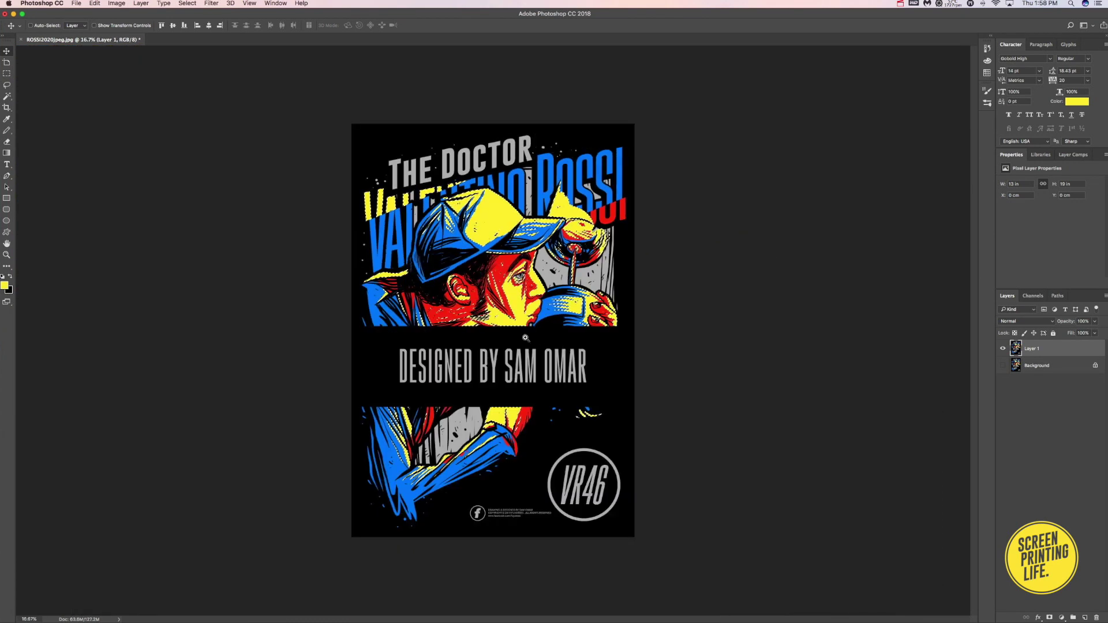
scroll(528, 329, up, 1)
scroll(525, 338, up, 1)
scroll(525, 338, down, 1)
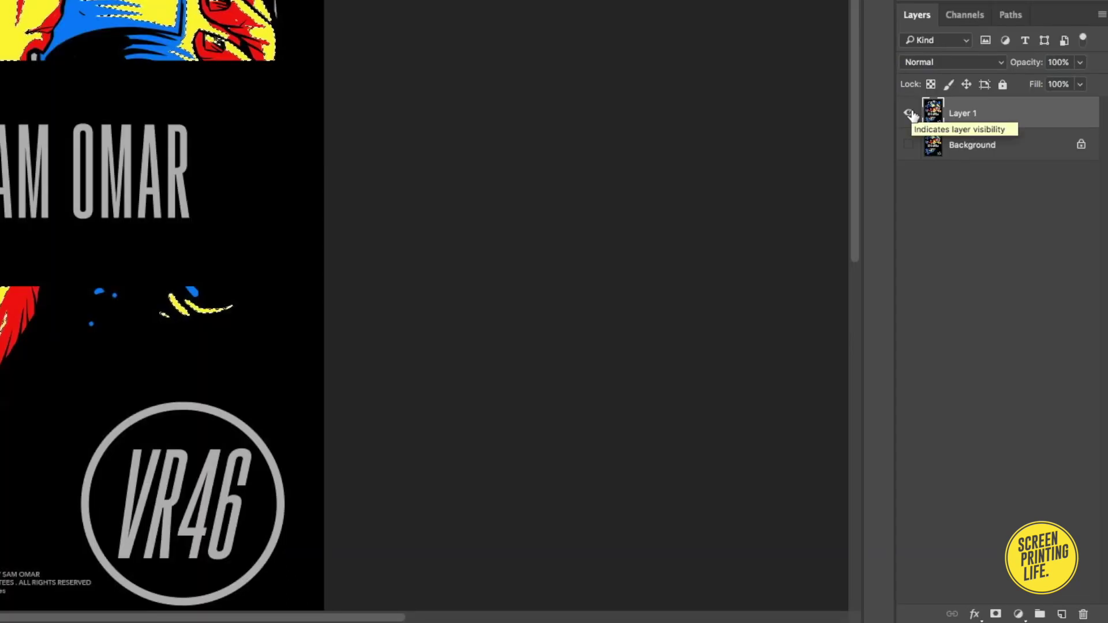
Hide Layer 1 and add a new empty layer named YELLOW
click(909, 114)
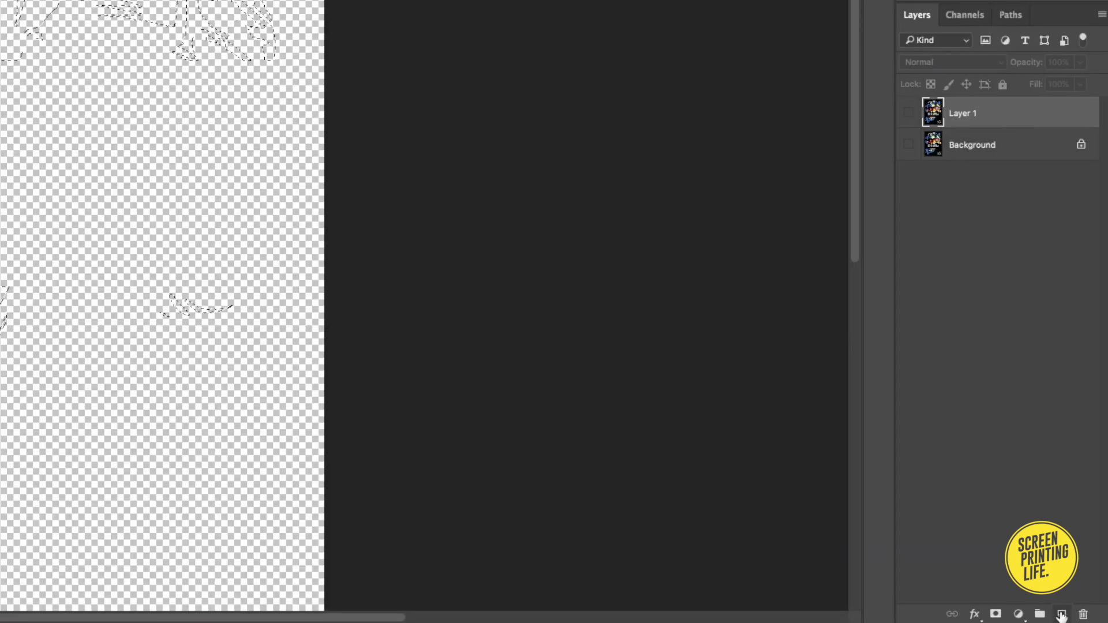
click(1062, 615)
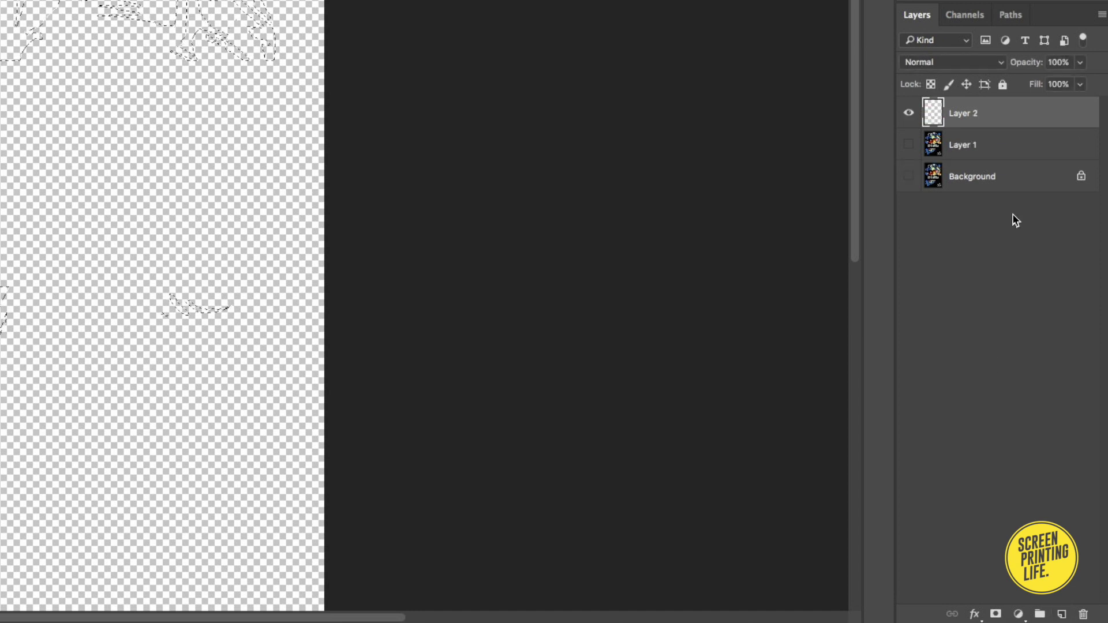
double_click(968, 115)
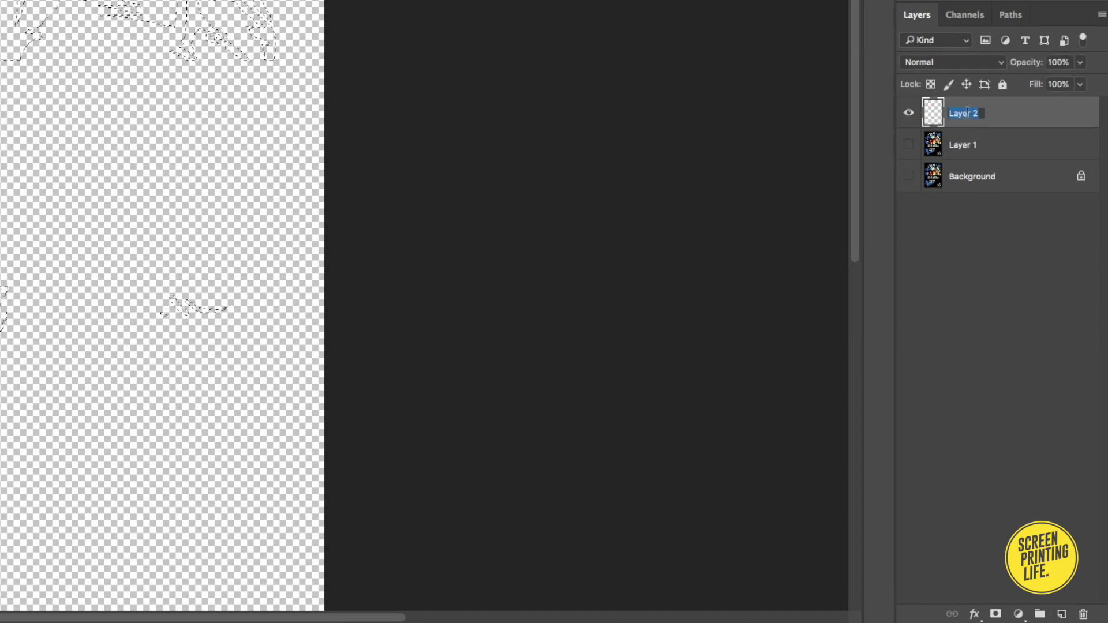
text(YEL)
text(LOW)
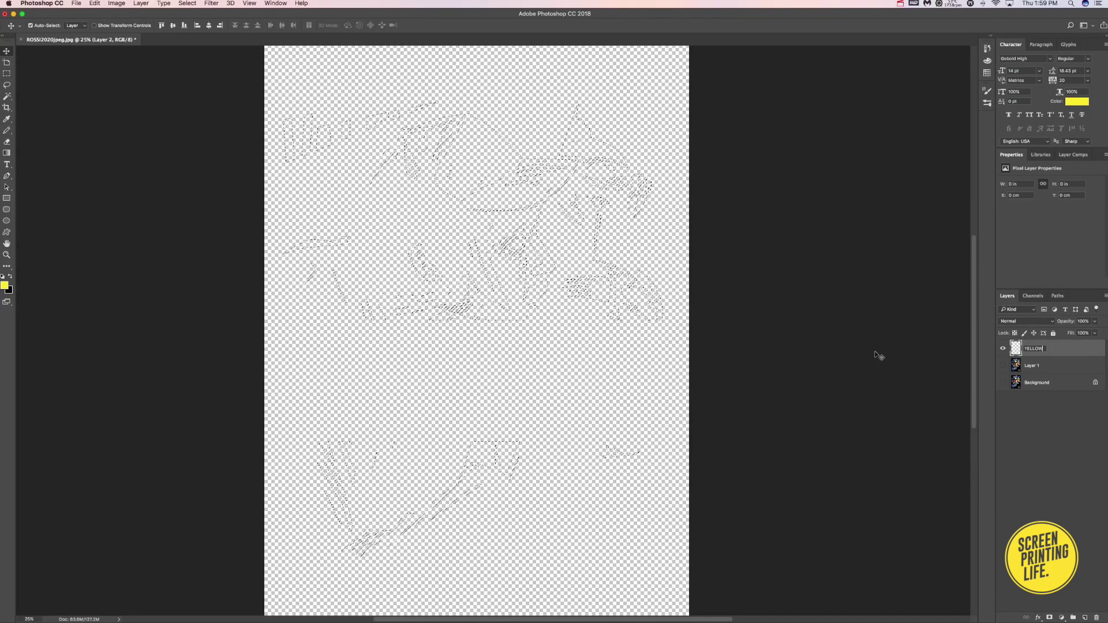
key(Return)
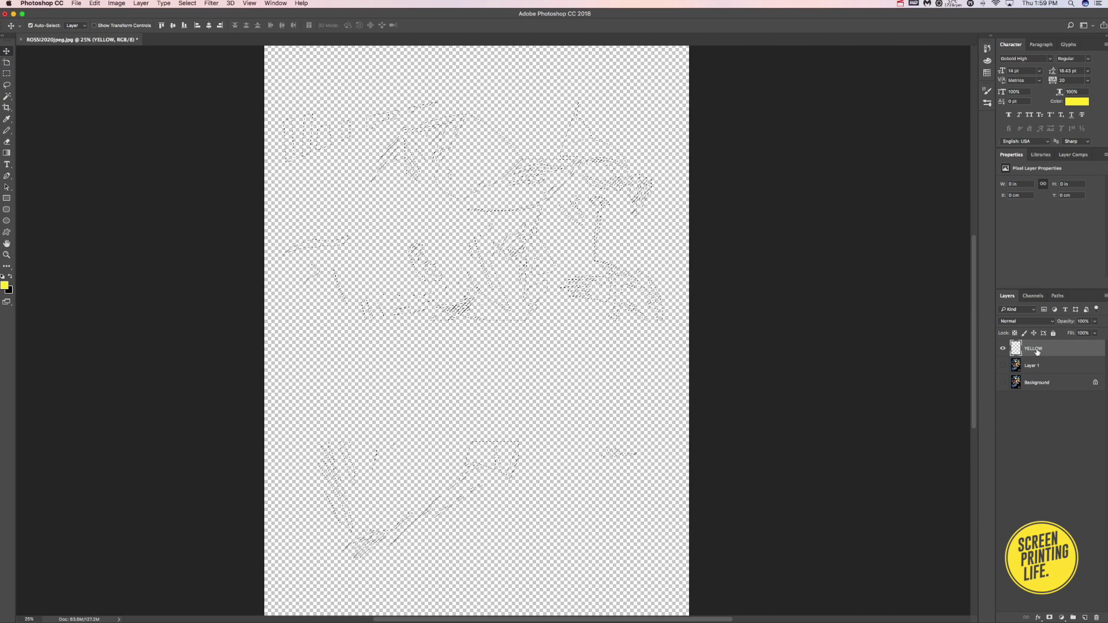
Fill the selection with yellow, deselect, then hide YELLOW and show Layer 1
key(alt+Delete)
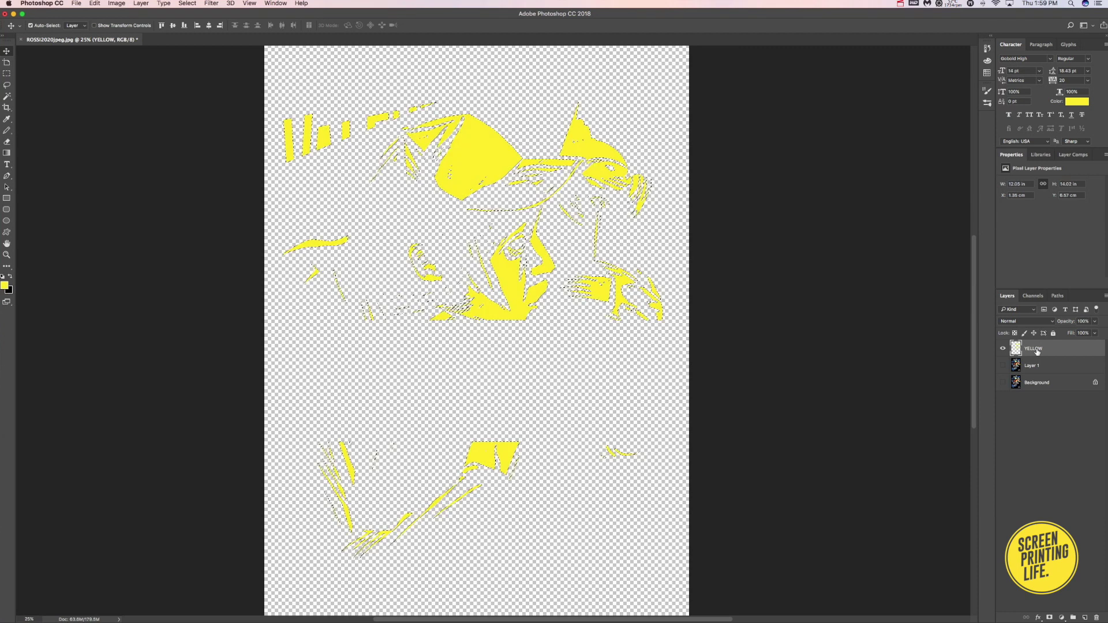
key(ctrl+d)
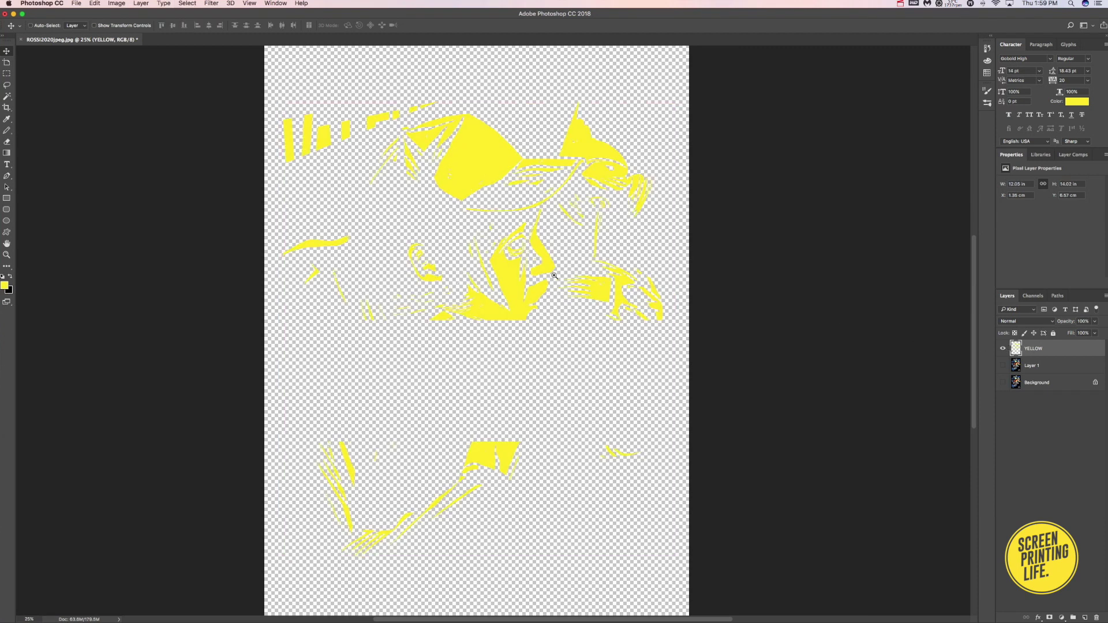
drag(554, 275, 477, 259)
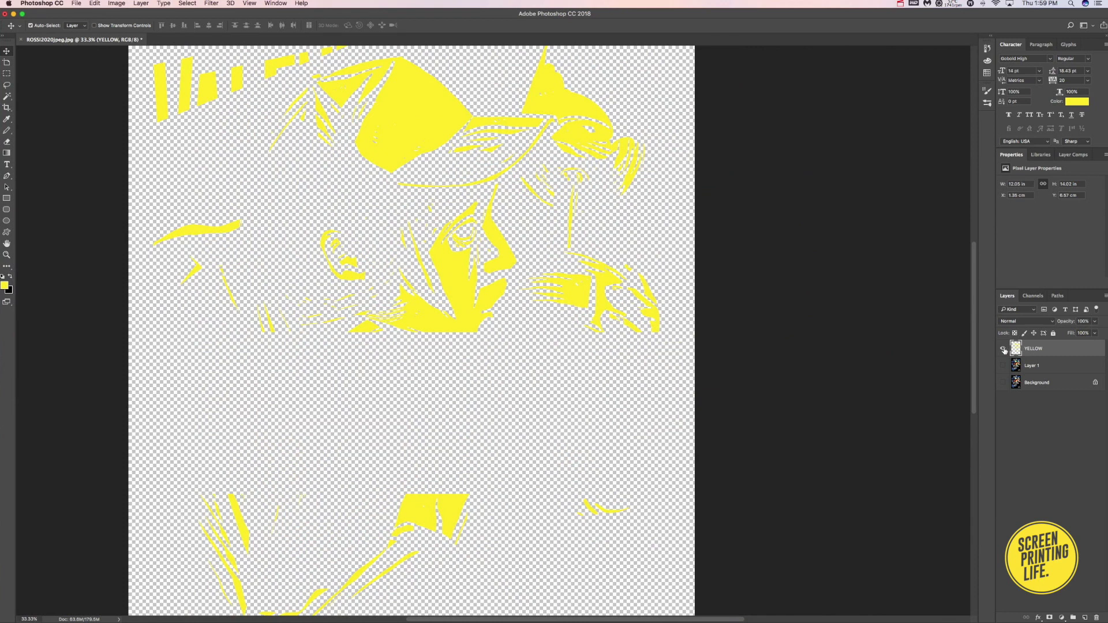
click(1004, 349)
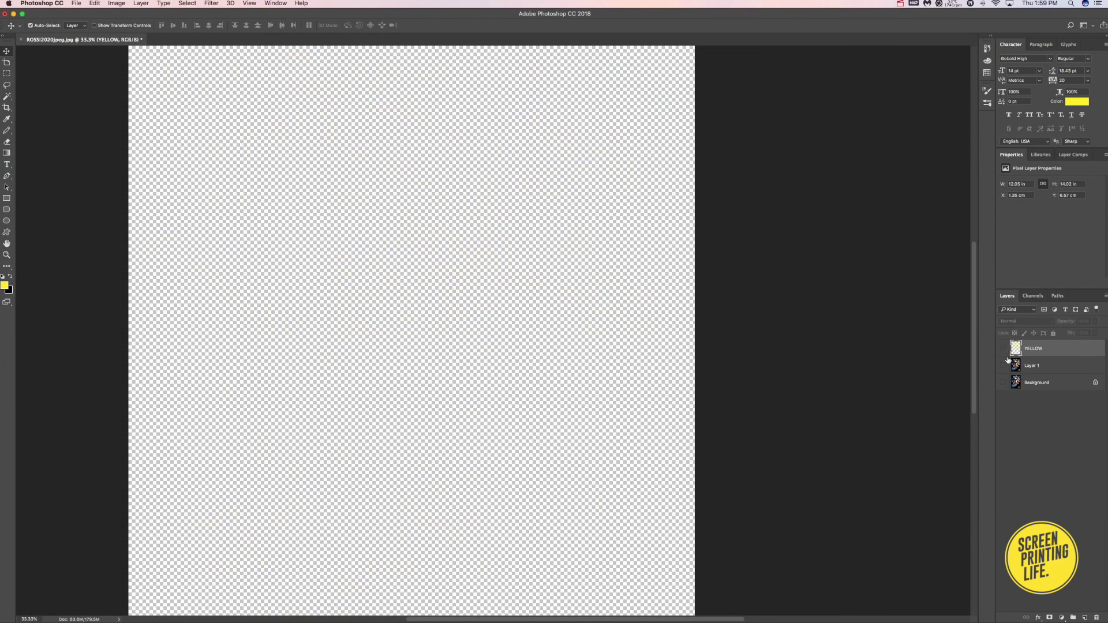
click(1005, 366)
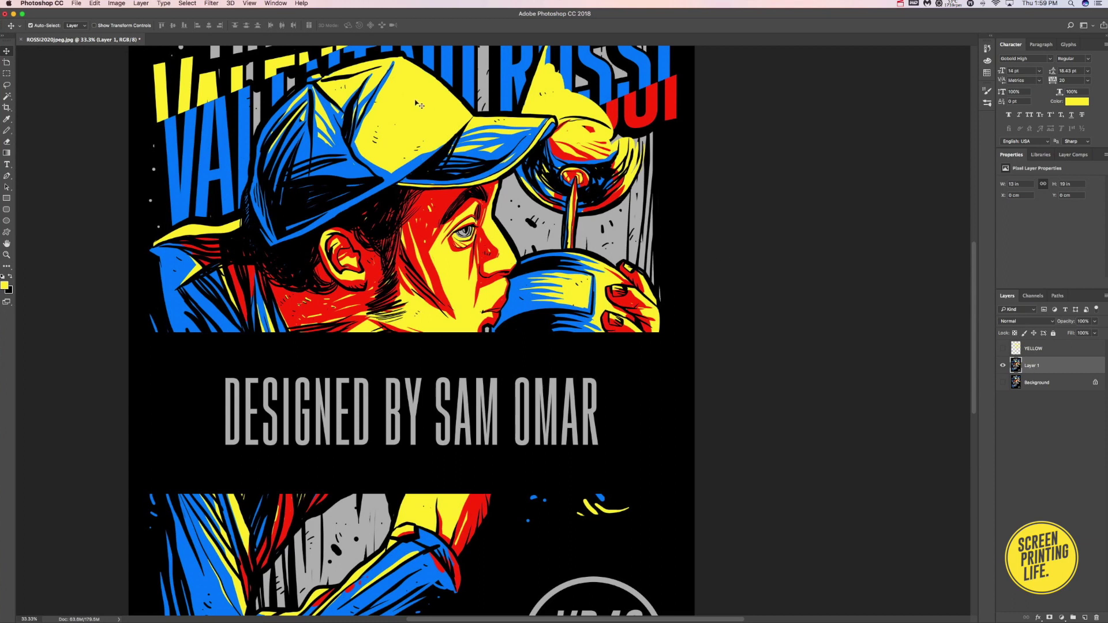
Color Range-select the blue cap and VALENTINO ROSSI lettering, keeping fuzziness at 200
click(186, 6)
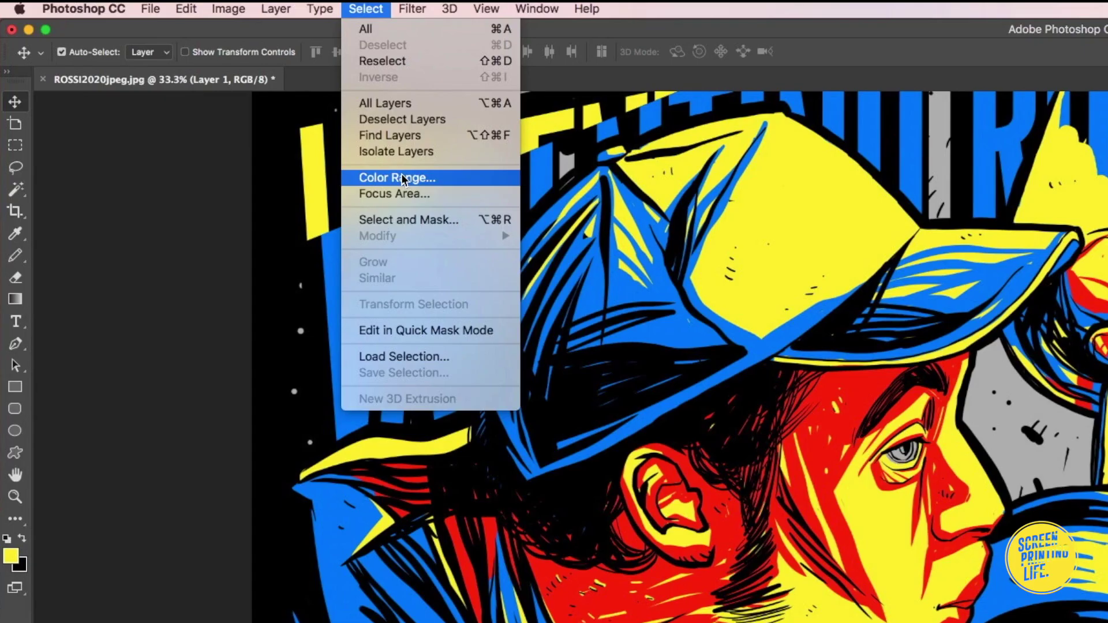
click(404, 179)
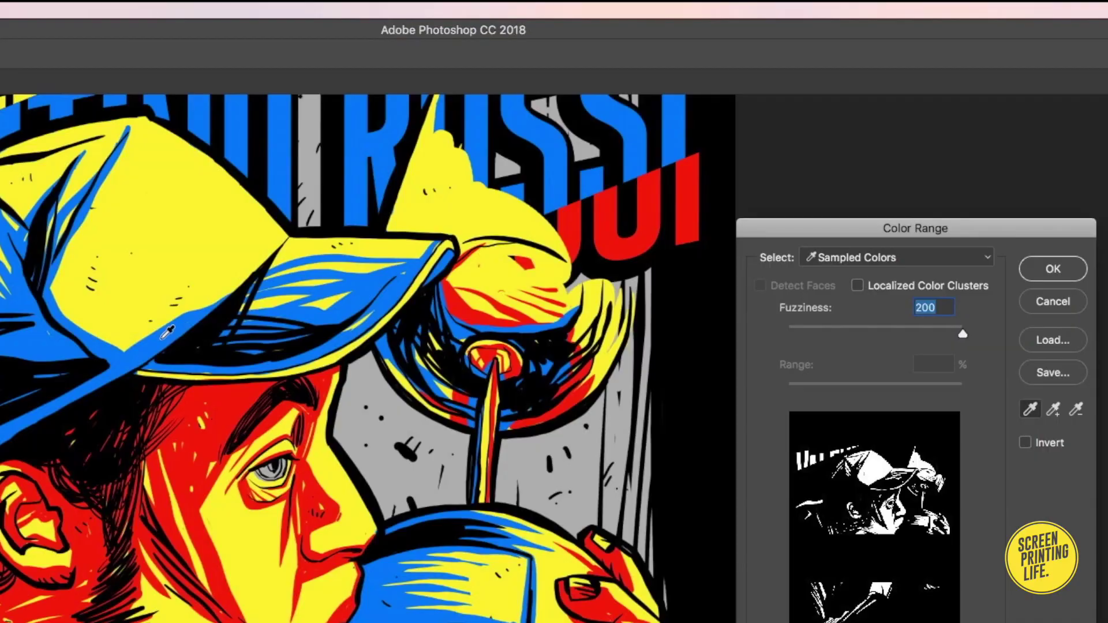
click(168, 333)
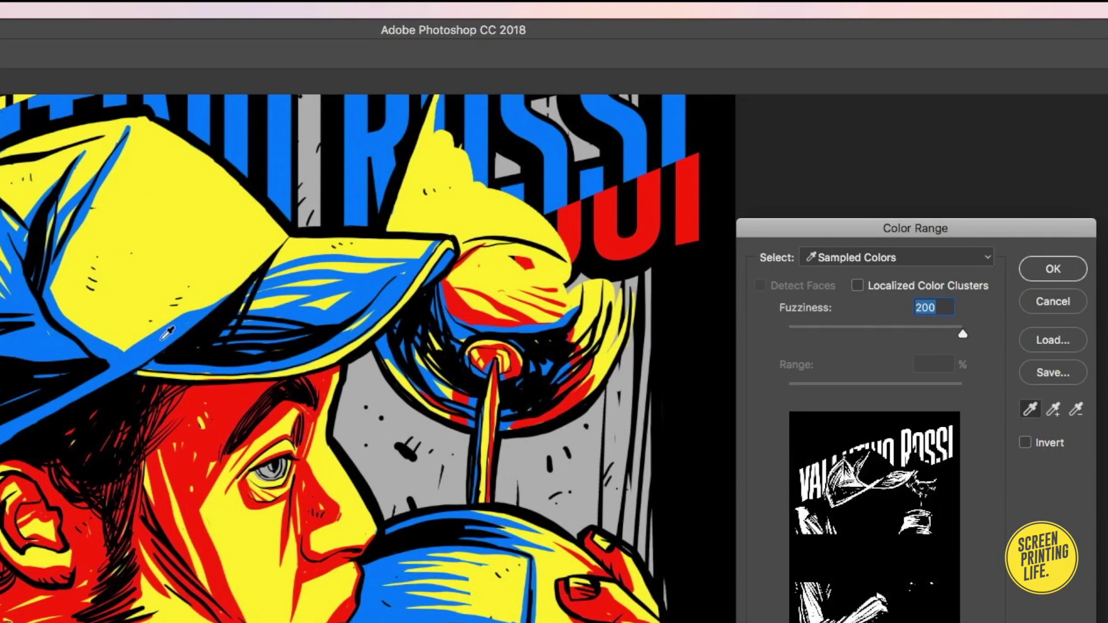
scroll(167, 333, down, 1)
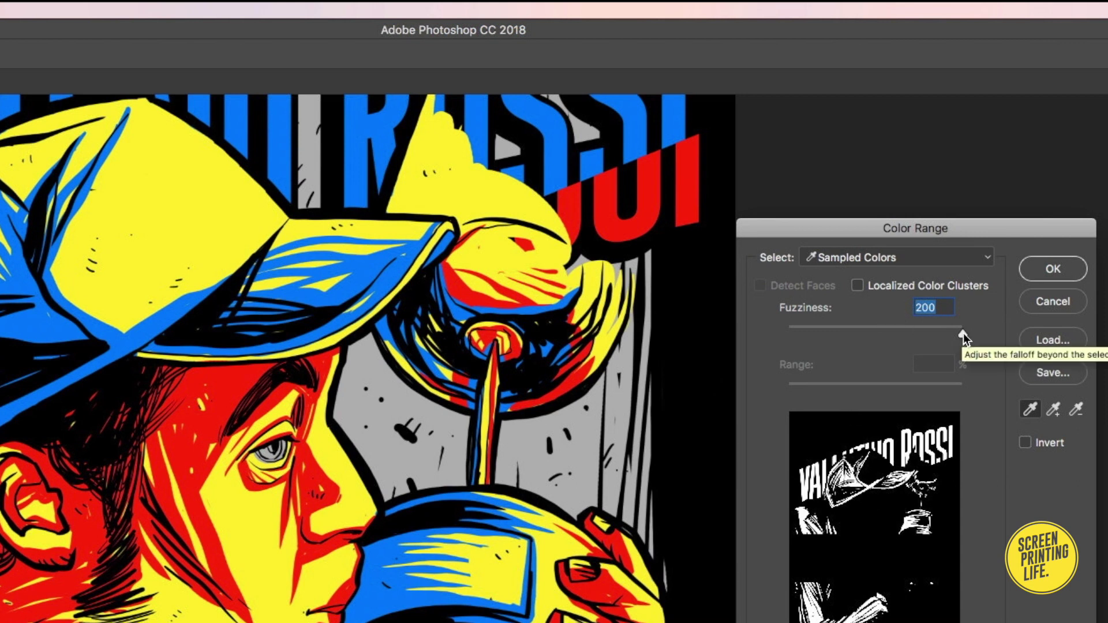
mouse_move(964, 334)
mouse_down()
mouse_move(801, 330)
mouse_move(967, 332)
mouse_up()
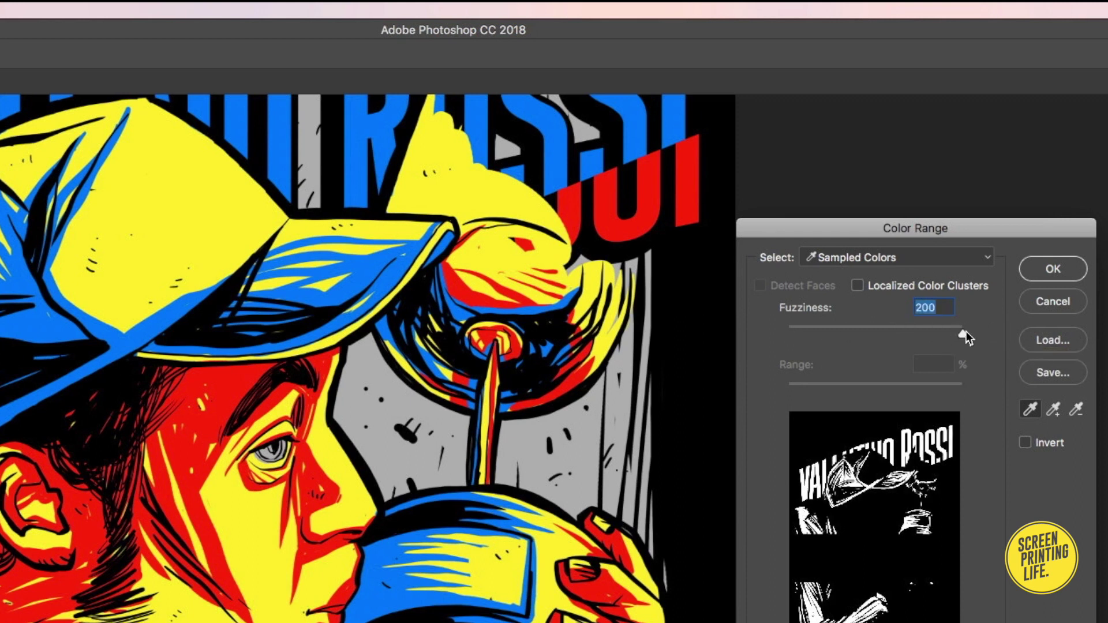
click(136, 341)
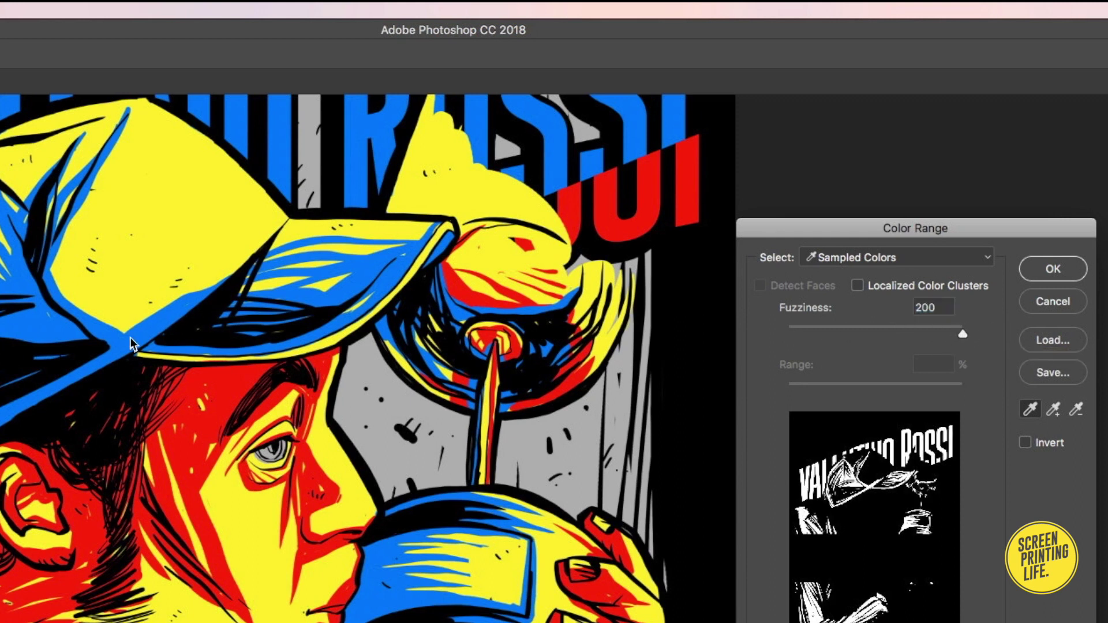
click(1056, 271)
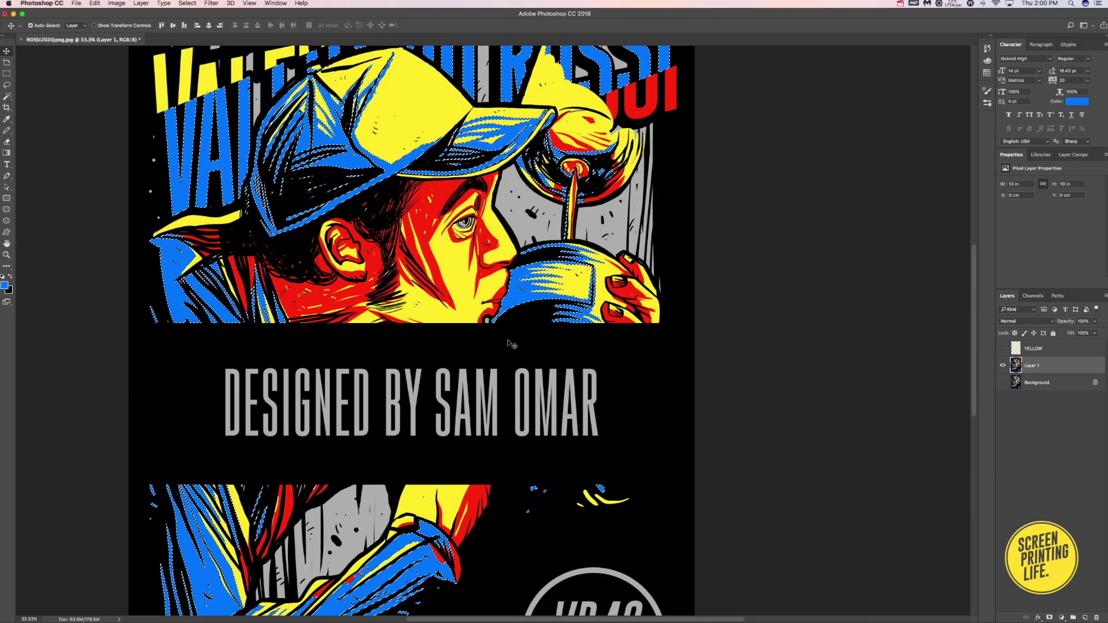
Zoom in and scroll around the artwork to check the blue selection edges
click(532, 274)
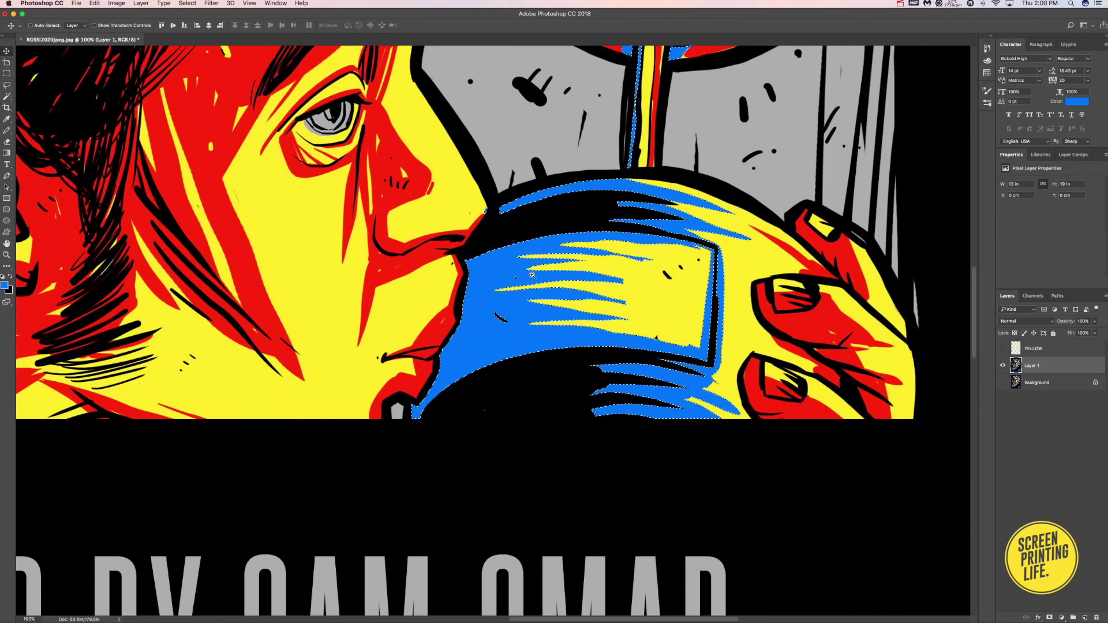
scroll(533, 277, right, 1)
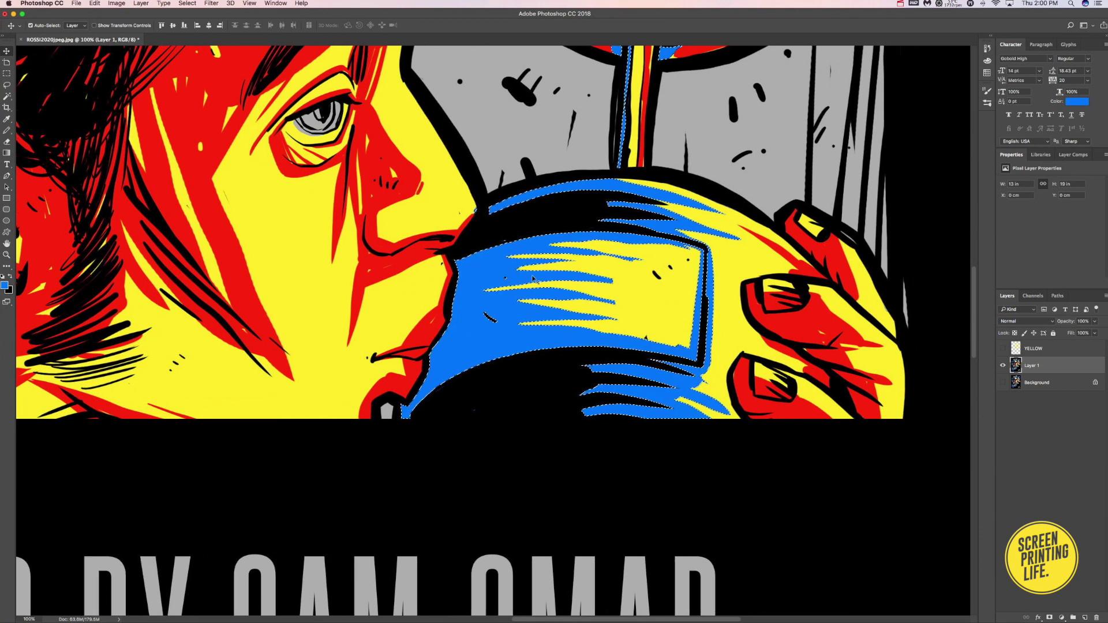
scroll(531, 279, down, 2)
scroll(525, 277, down, 2)
scroll(520, 275, down, 2)
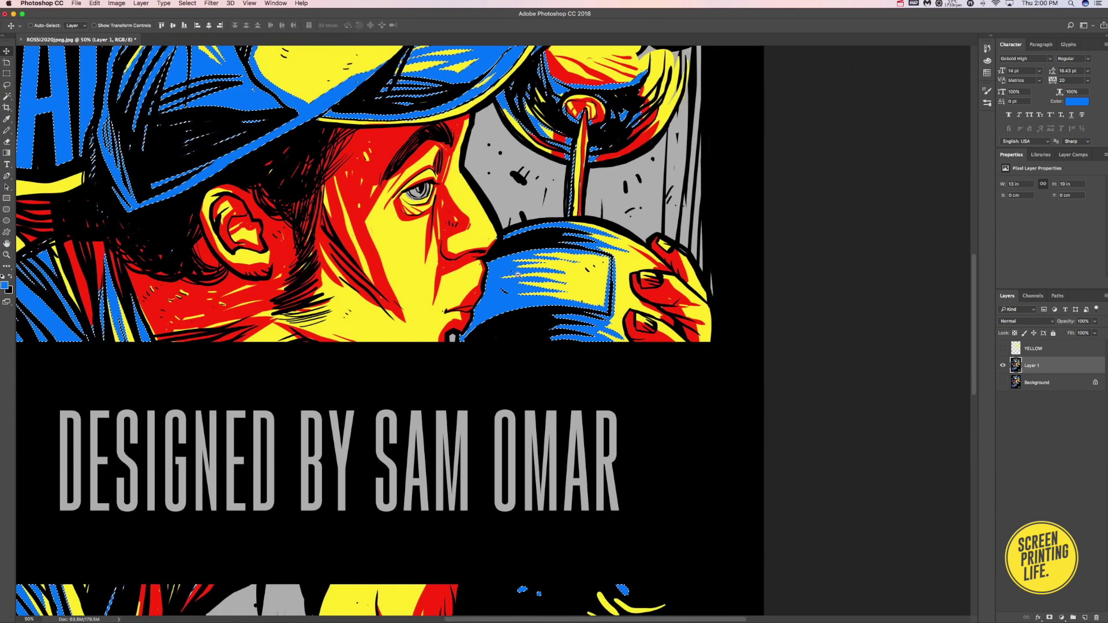
scroll(517, 274, down, 2)
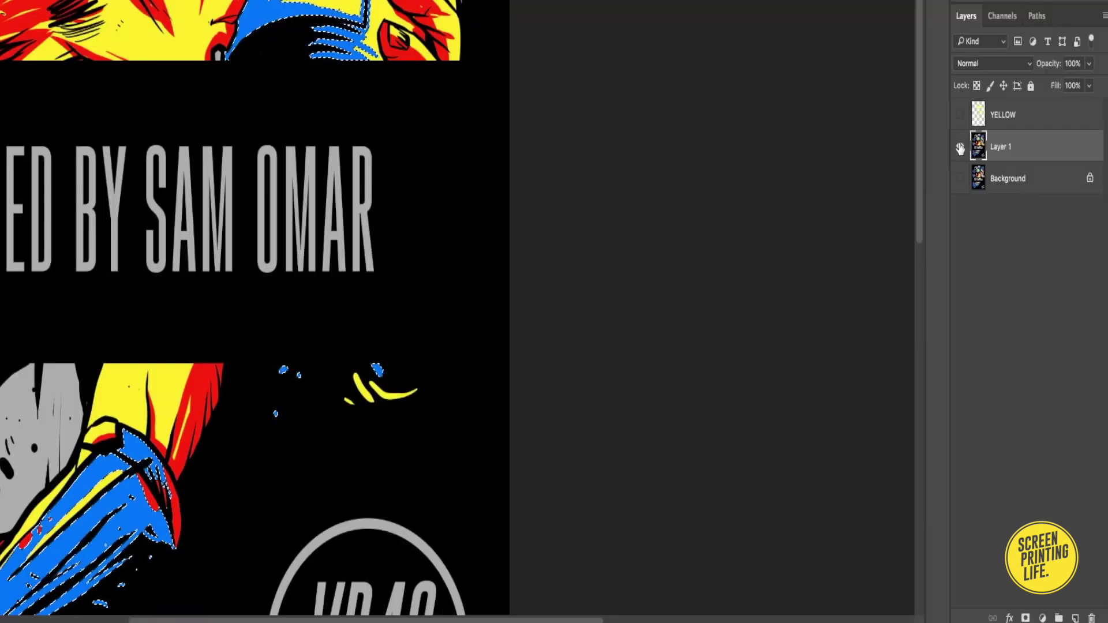
Hide Layer 1, add a new layer named BLUE, and fill the selection with blue
click(959, 149)
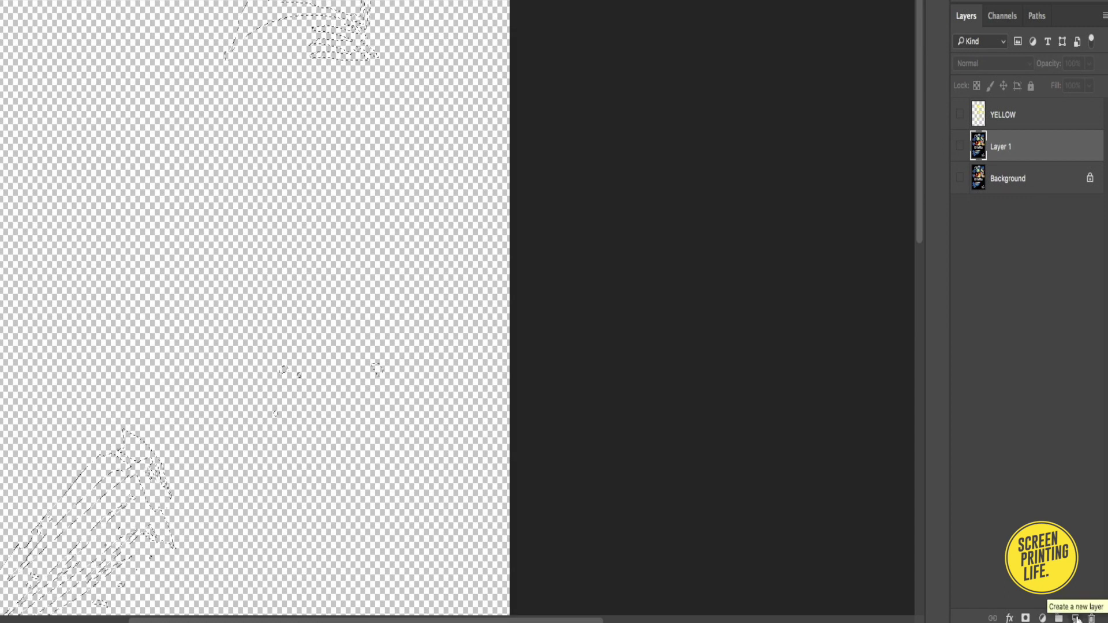
click(1077, 619)
double_click(1004, 149)
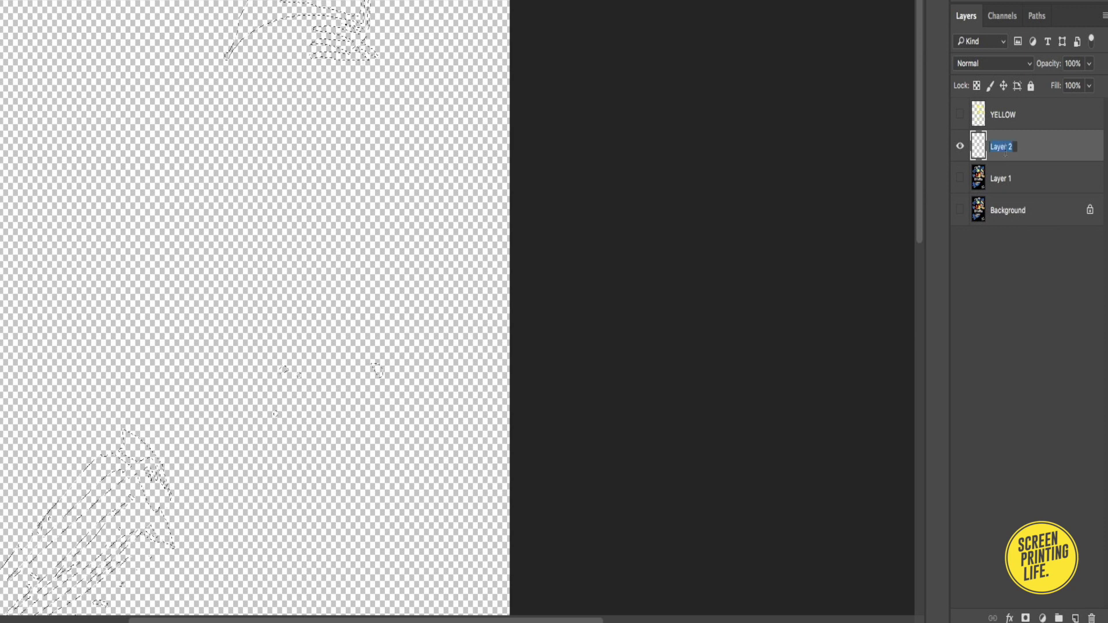
text(BLU)
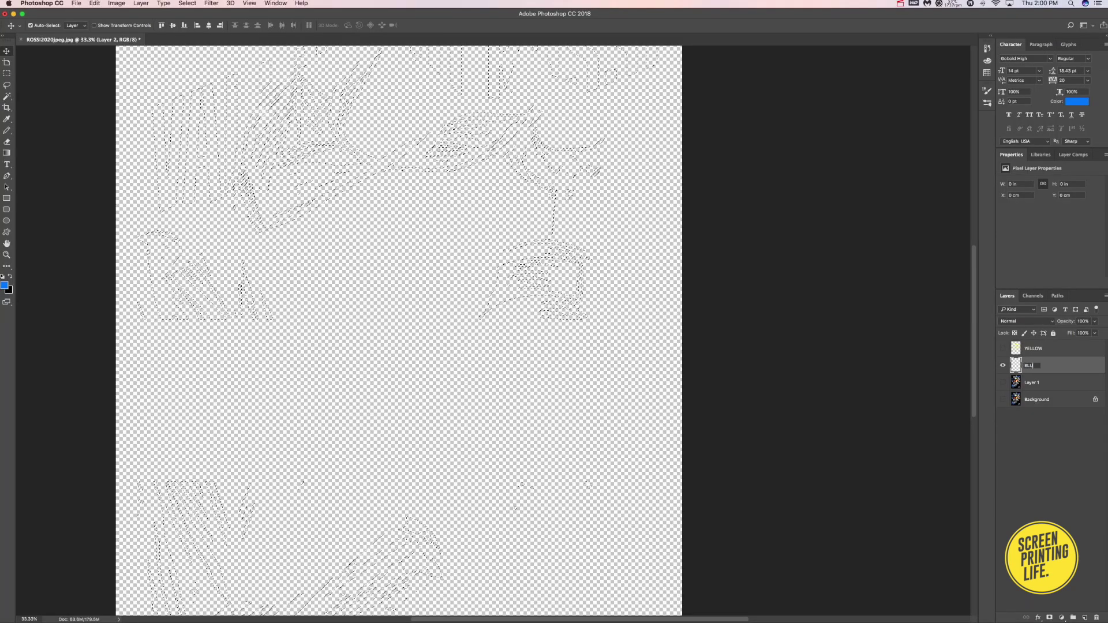
text(E)
key(Return)
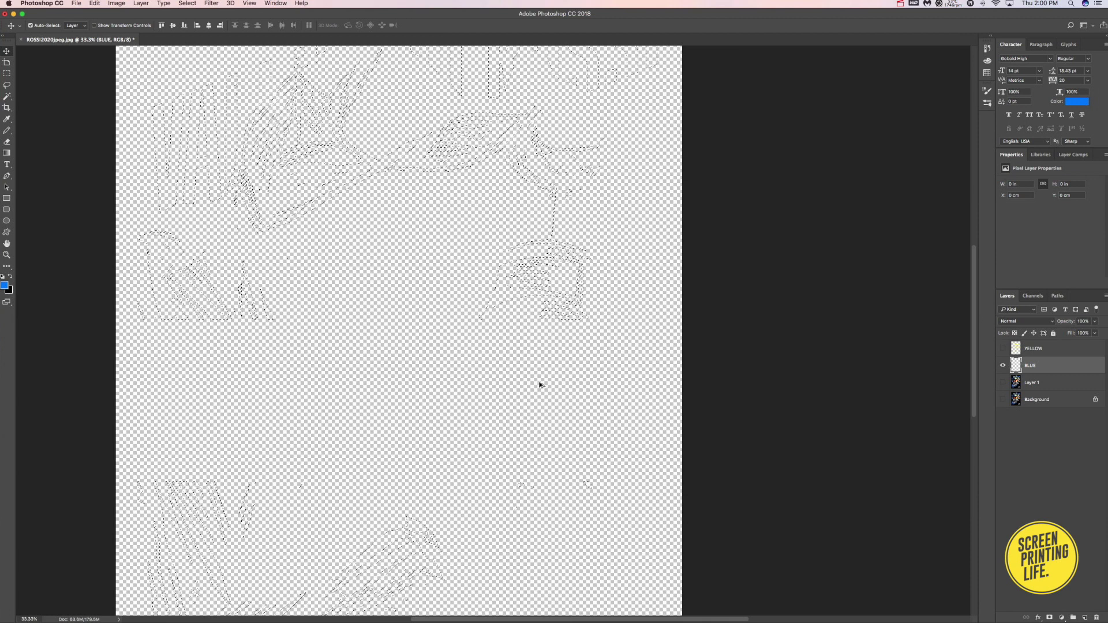
key(alt+BackSpace)
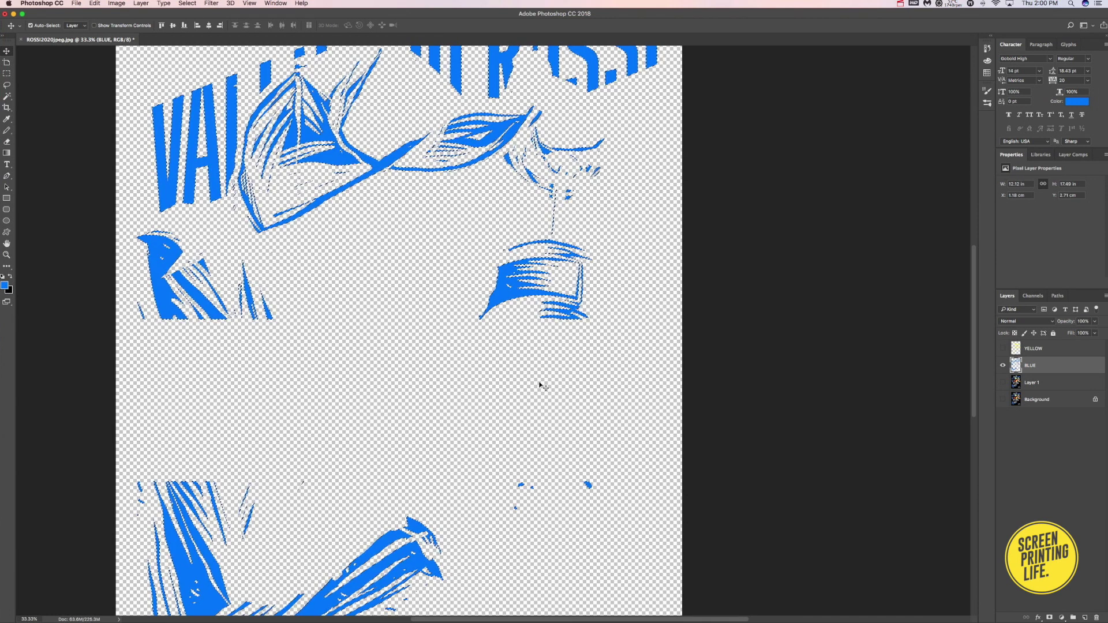
click(515, 309)
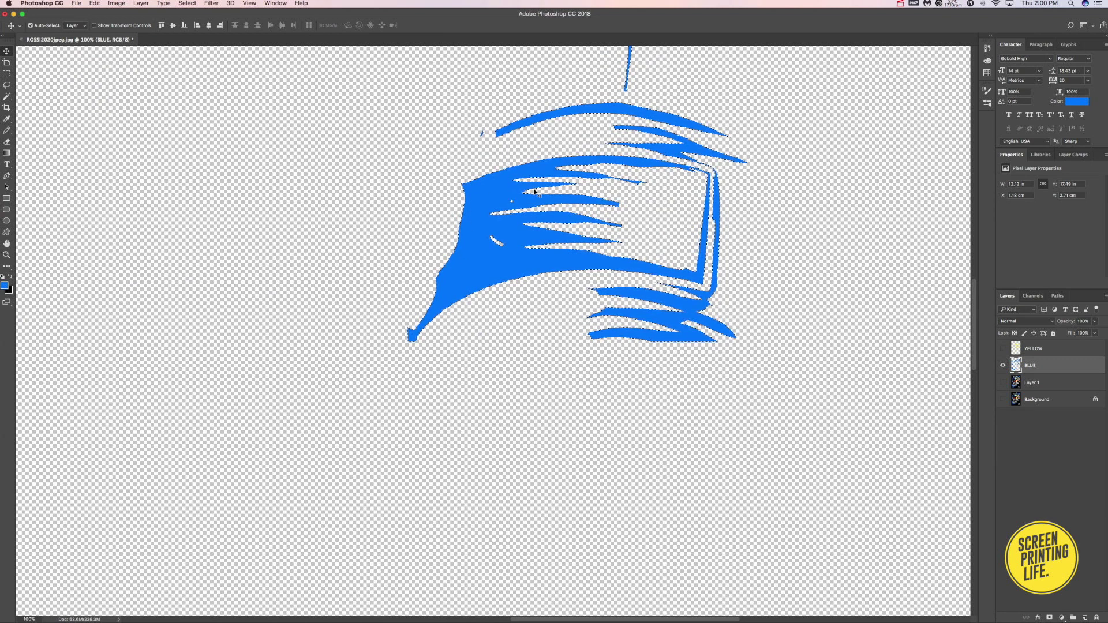
Deselect the blue shapes and zoom in, then back out, to inspect their edges
click(187, 3)
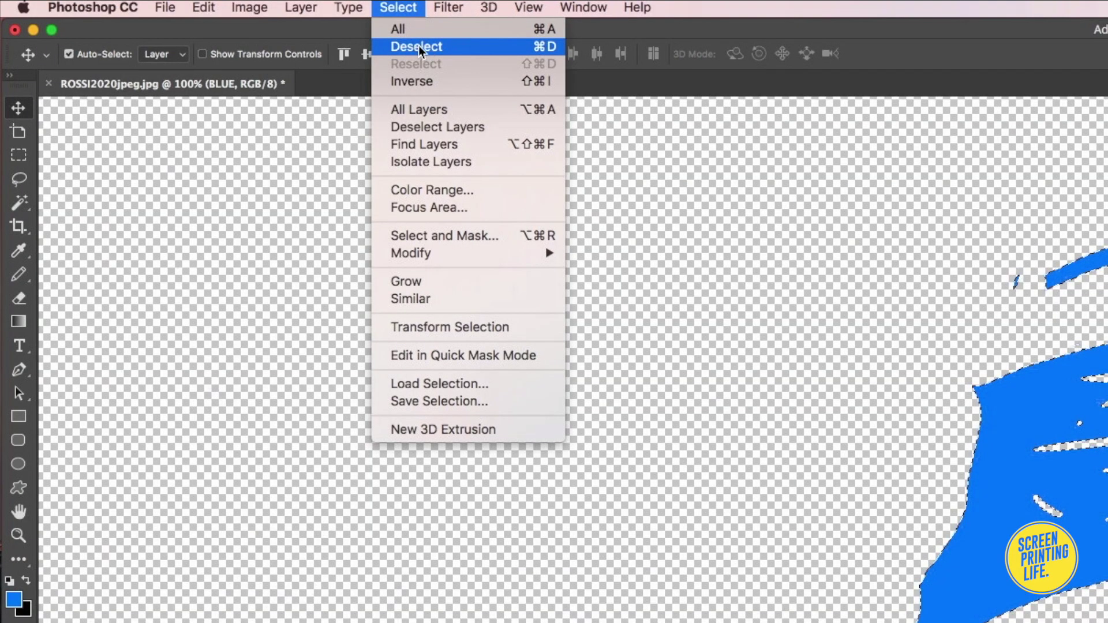
click(416, 52)
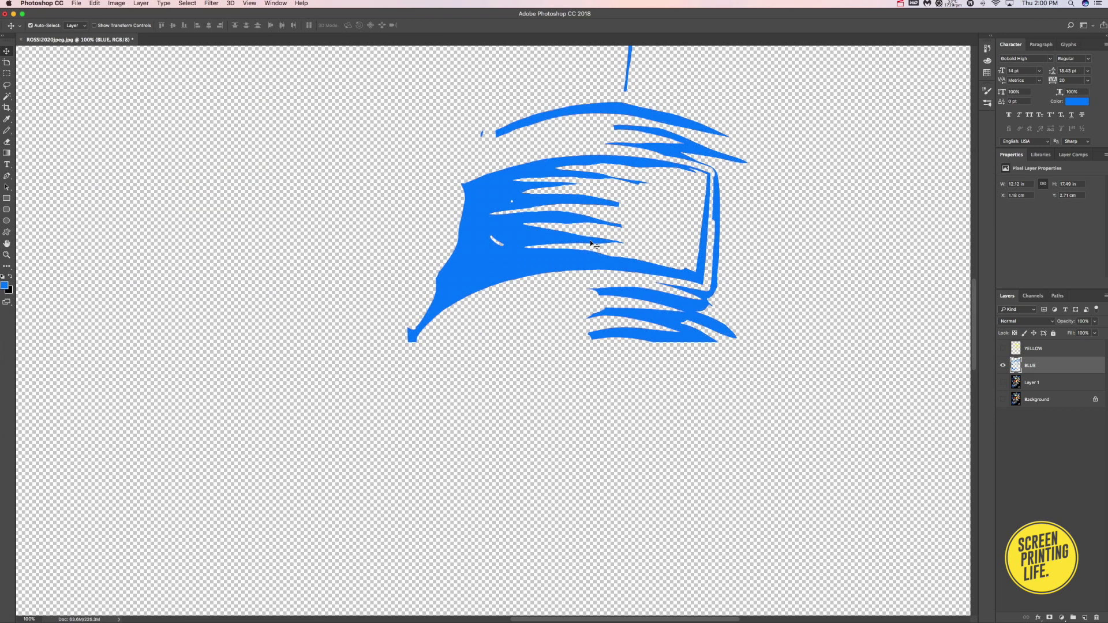
key(z)
click(570, 307)
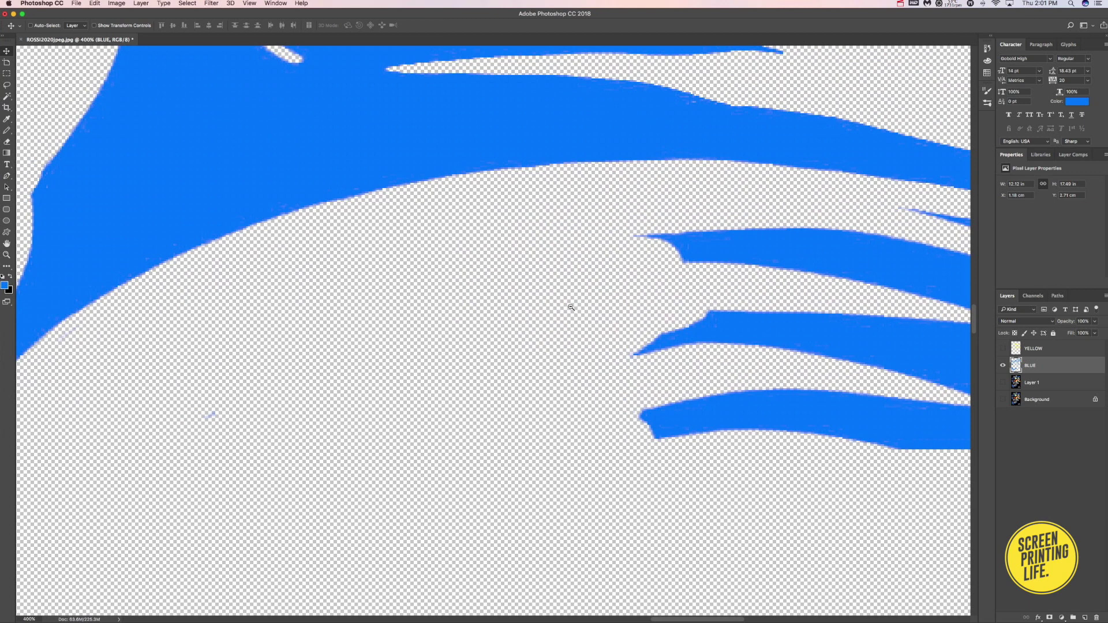
alt+click(570, 307)
alt+click(571, 307)
alt+click(571, 307)
alt+click(571, 307)
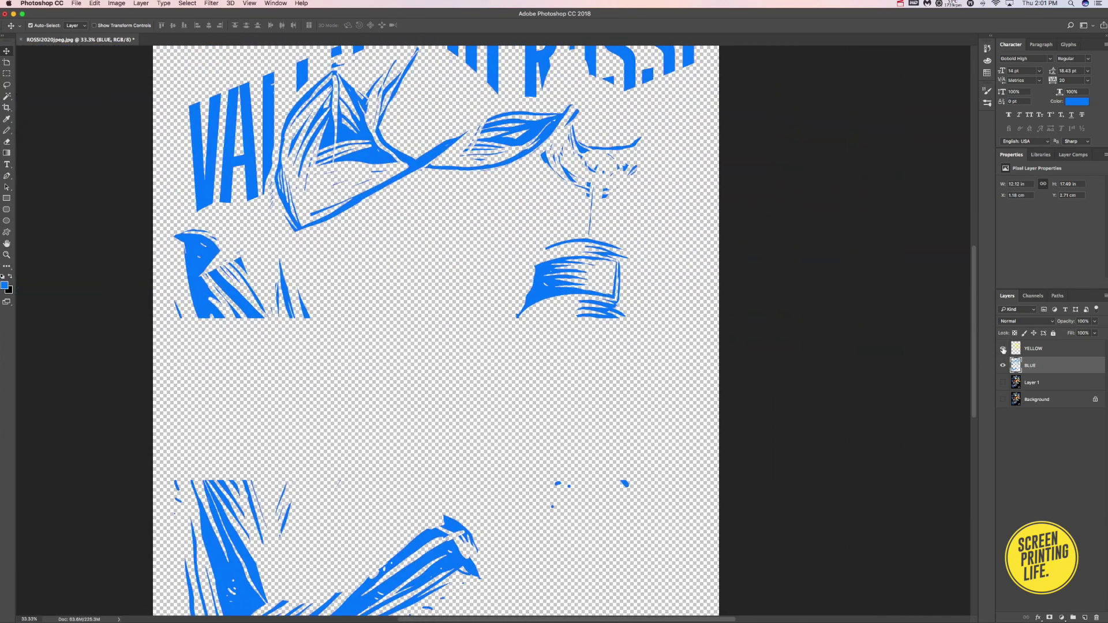
Compare YELLOW over BLUE, hide both separations, and show the Layer 1 artwork again
click(1003, 349)
click(1004, 349)
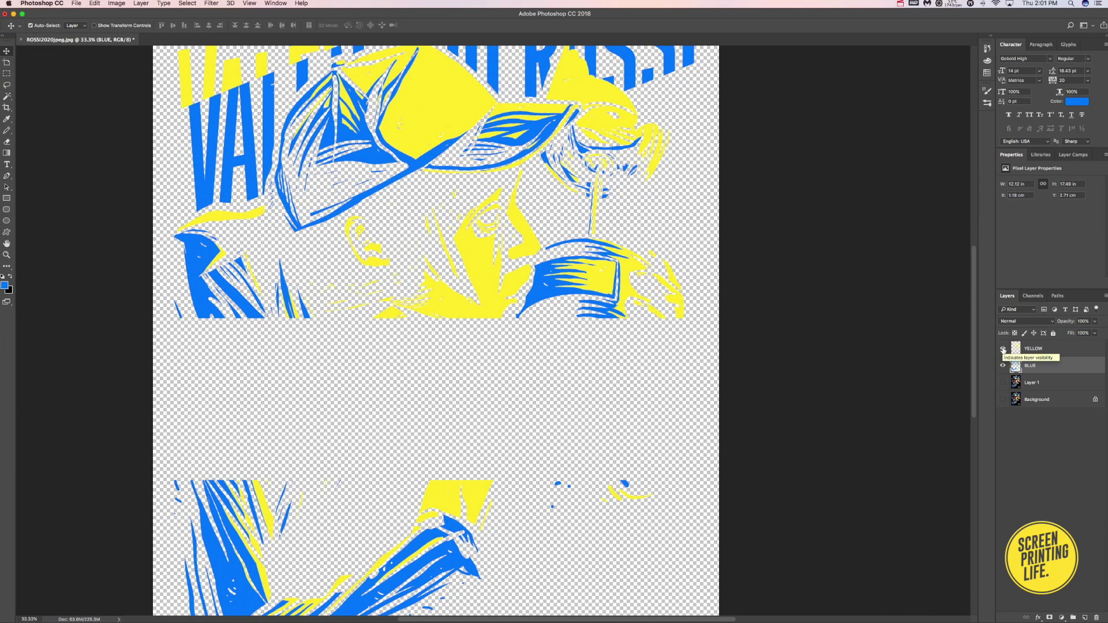
click(1003, 349)
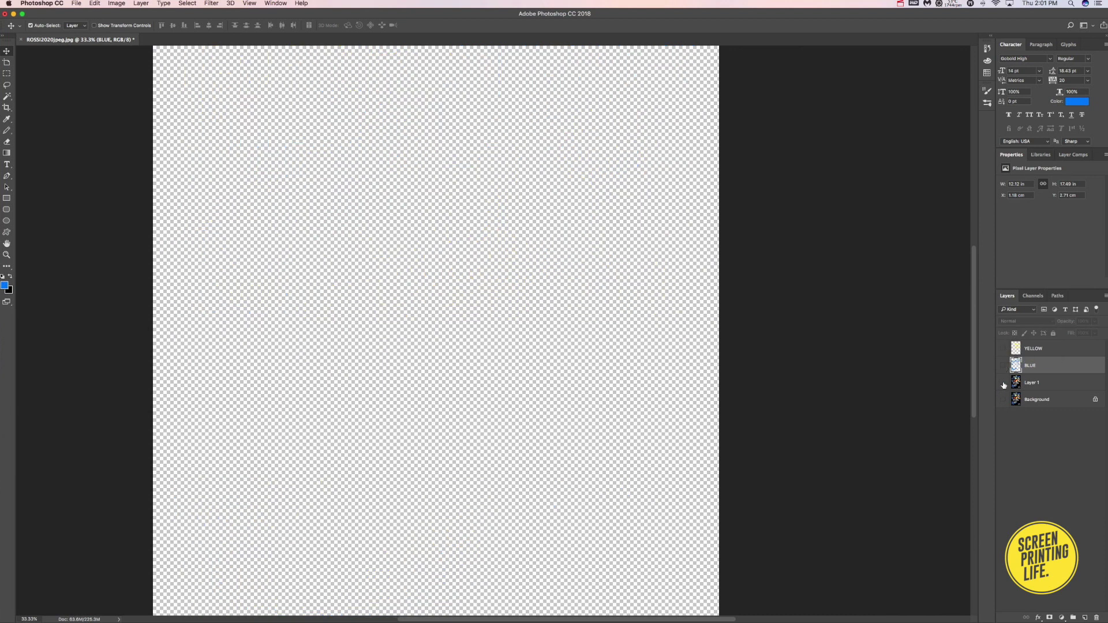
click(1003, 382)
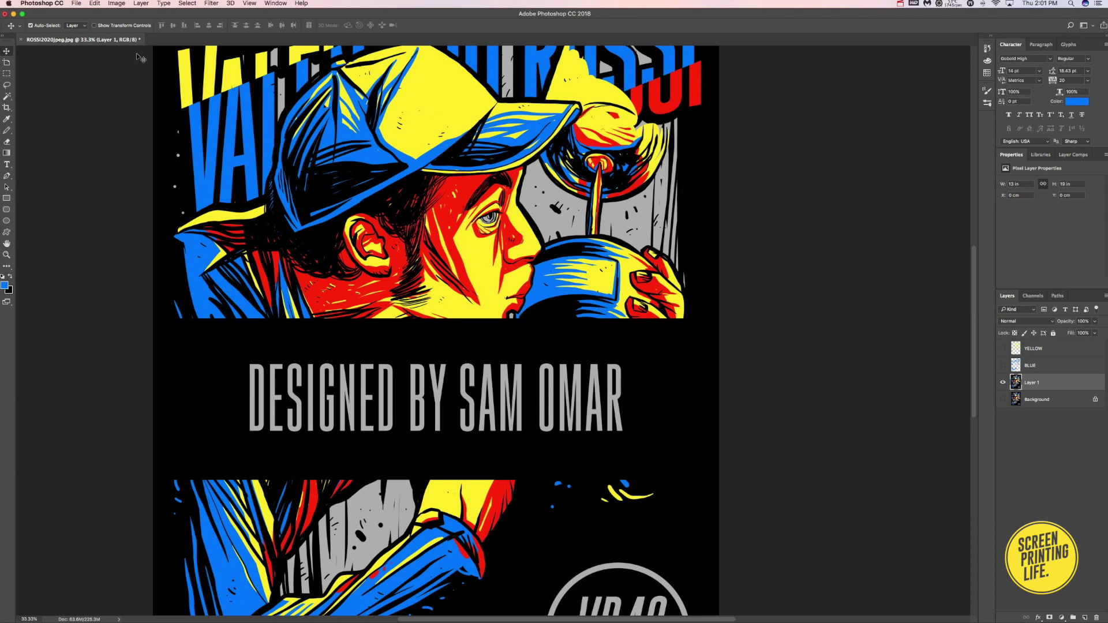
Color Range-select the red face shading and other red areas at fuzziness 200
click(185, 4)
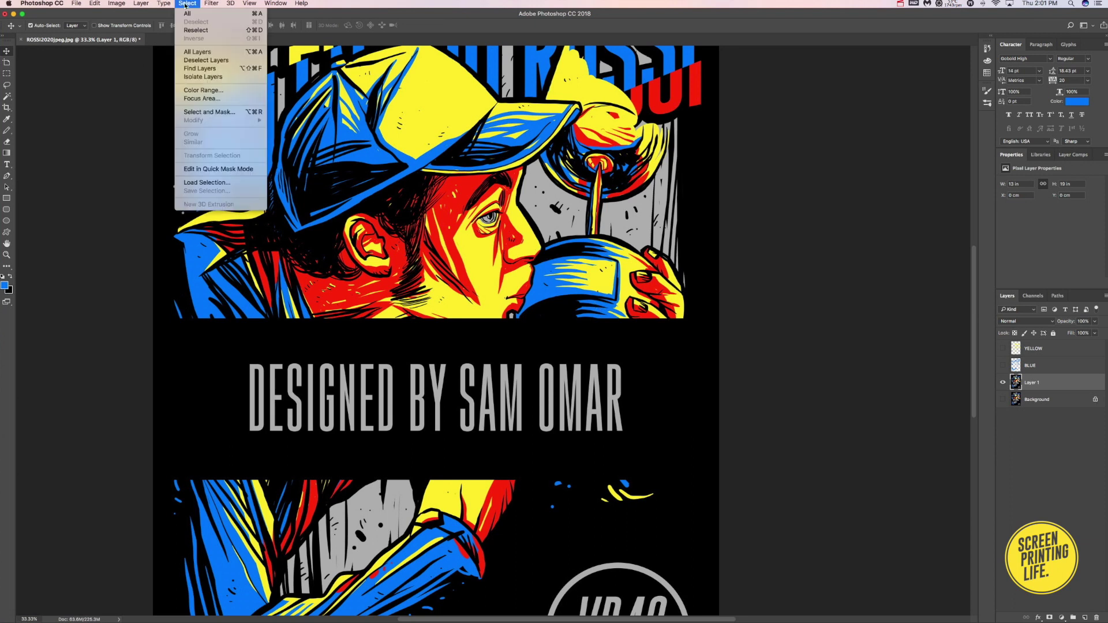
click(209, 91)
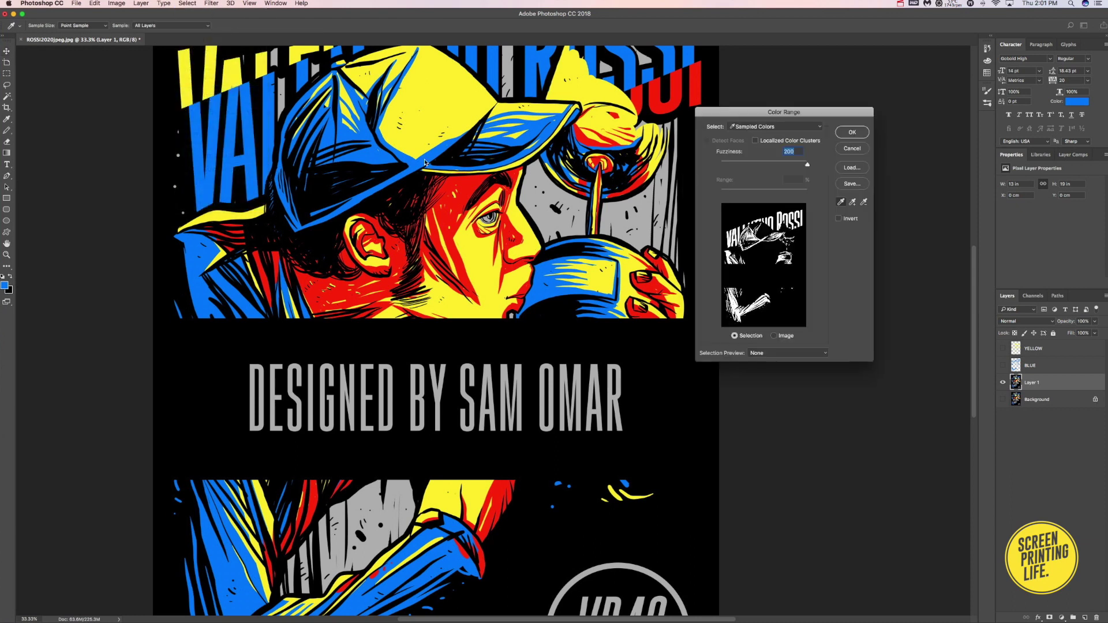
click(469, 186)
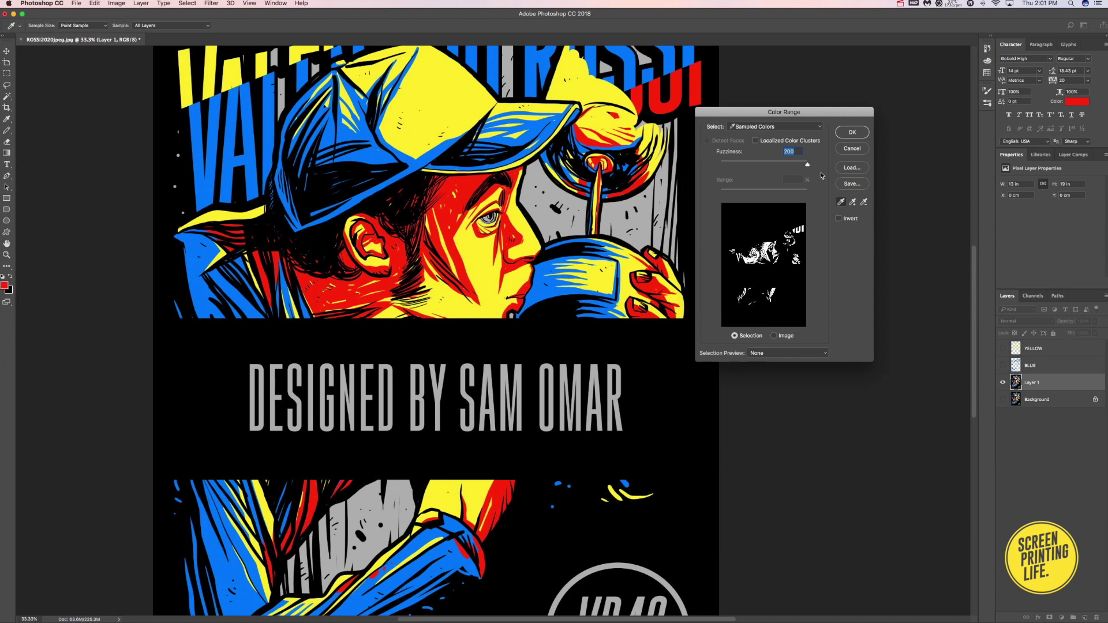
click(852, 132)
Hide the artwork, add a new layer named RED, and fill the selection with red
key(v)
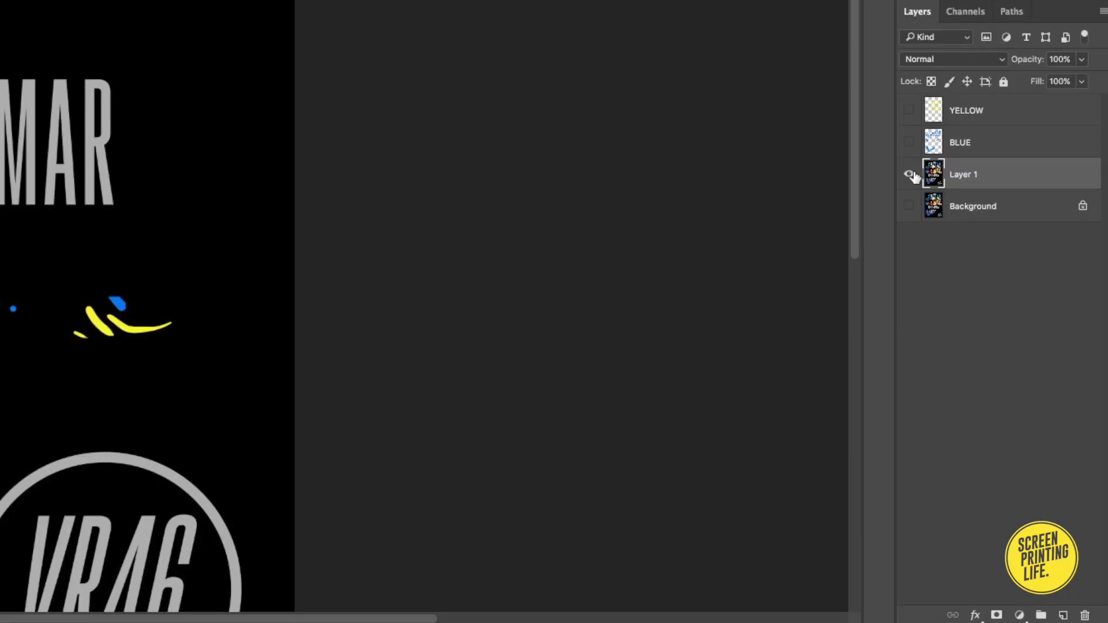
click(1003, 383)
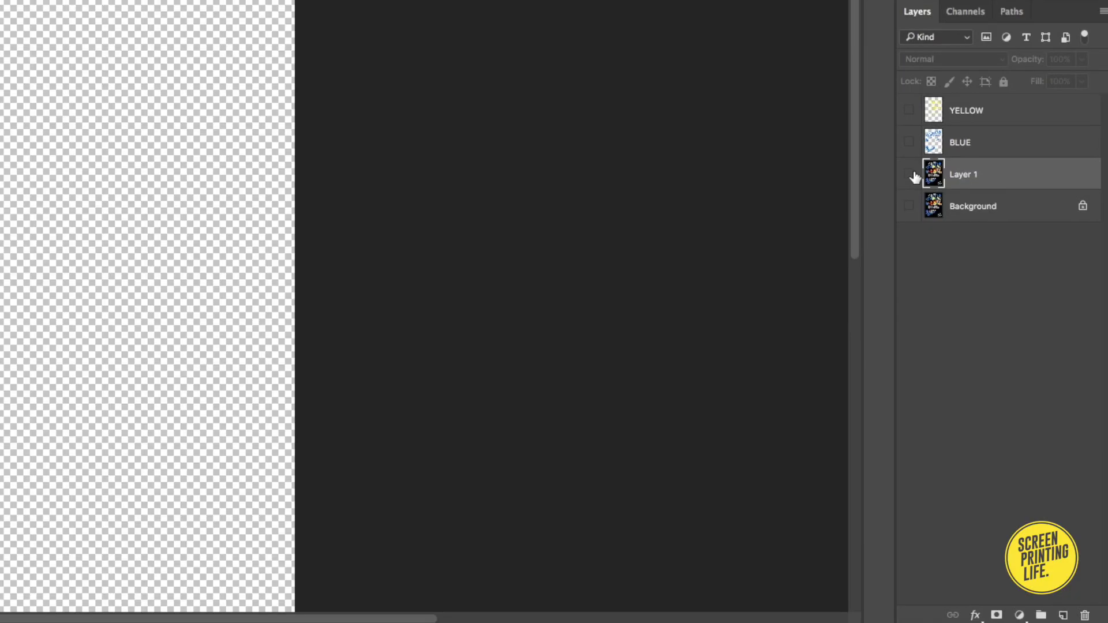
click(1063, 616)
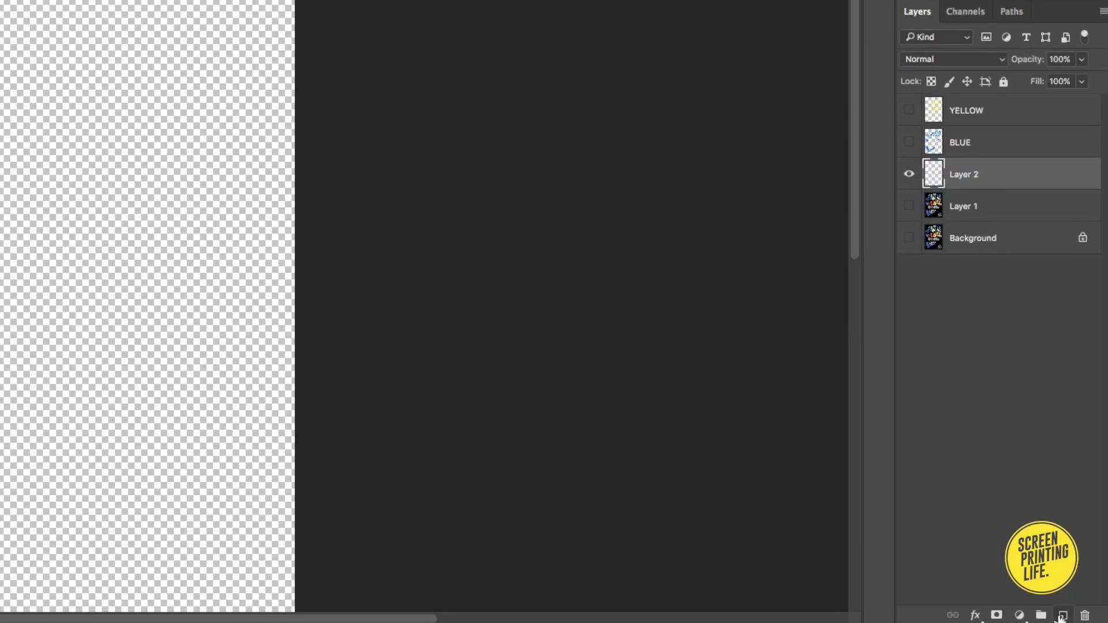
double_click(968, 175)
text(RED)
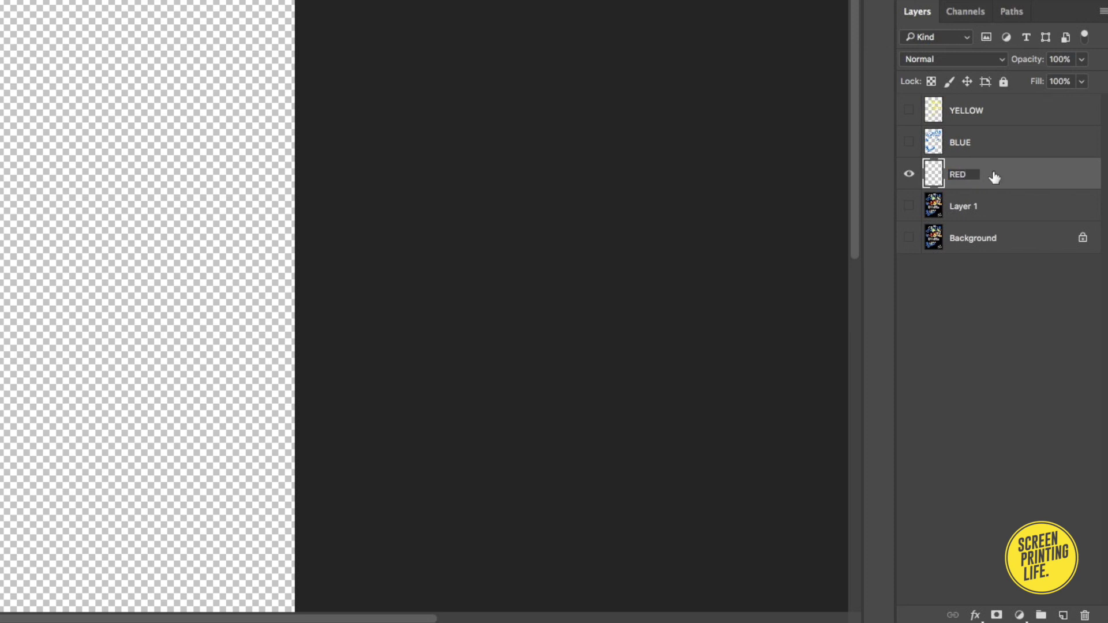
key(Return)
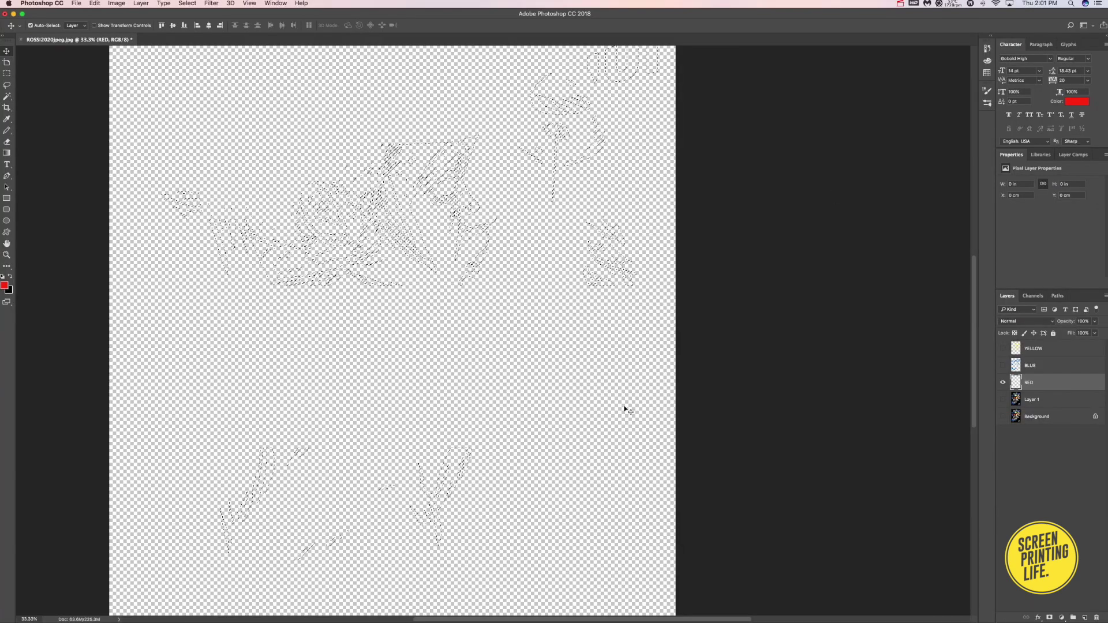
key(alt+BackSpace)
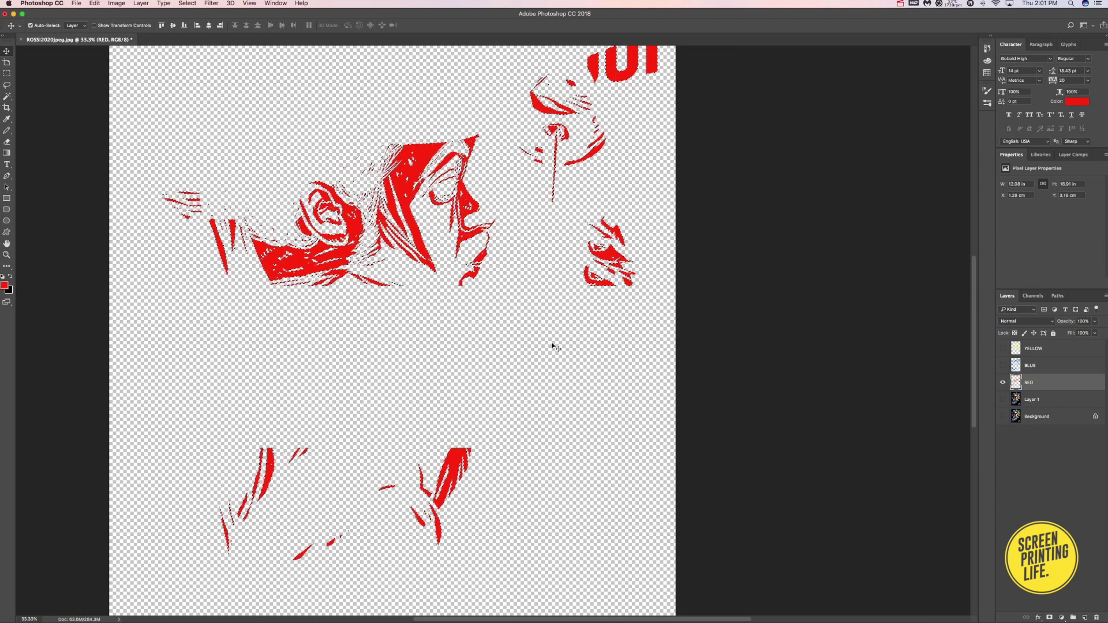
Deselect, compare RED with the BLUE and YELLOW separations, then show Layer 1 again
click(187, 4)
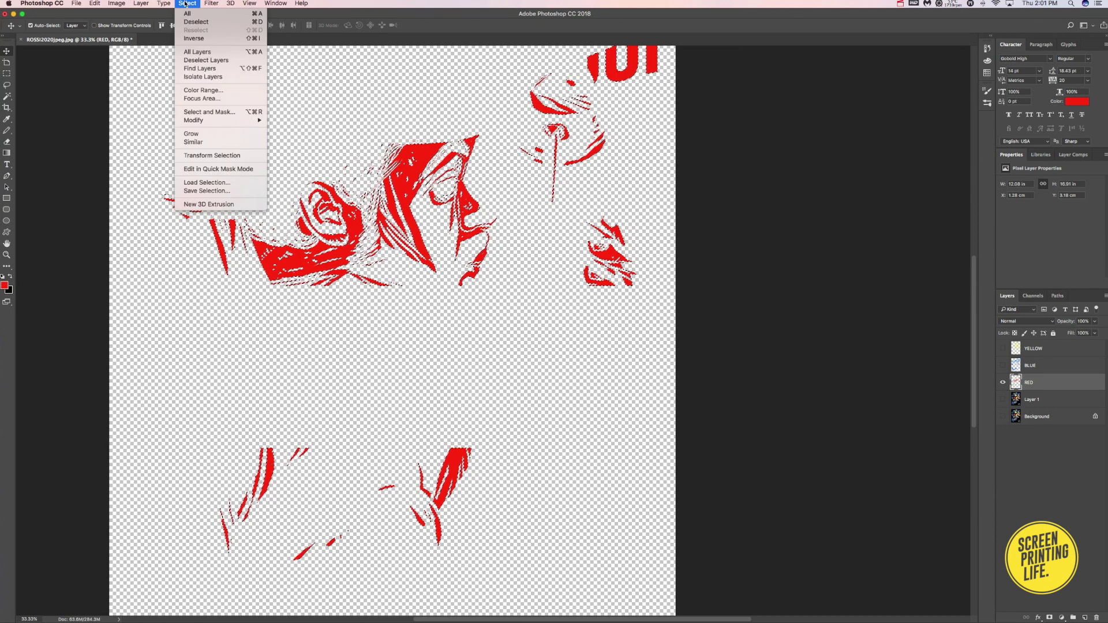
click(194, 22)
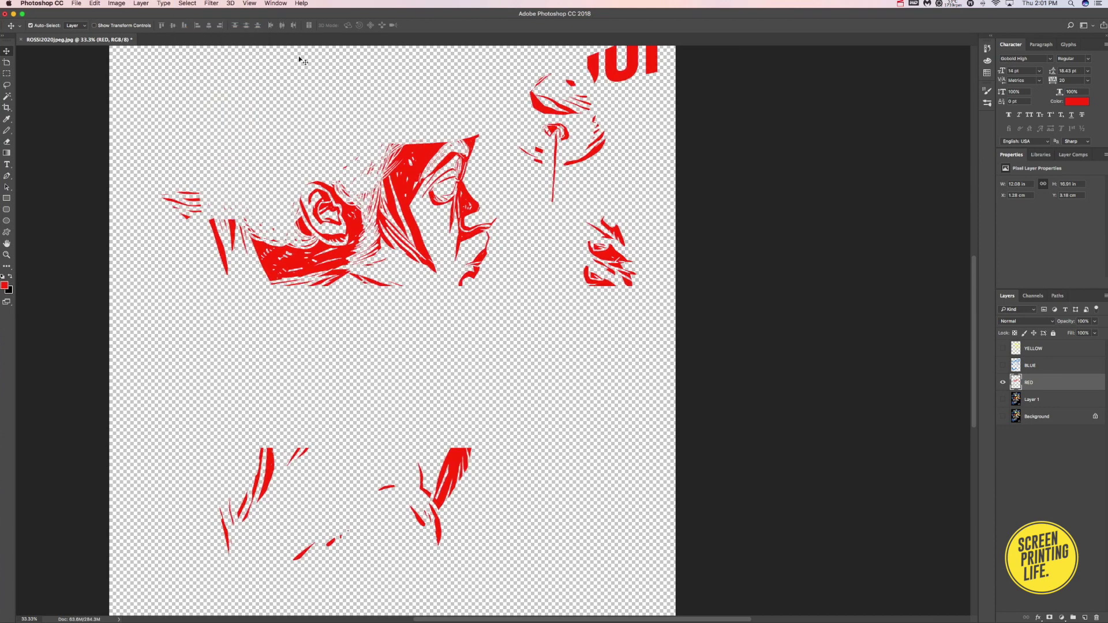
click(1003, 365)
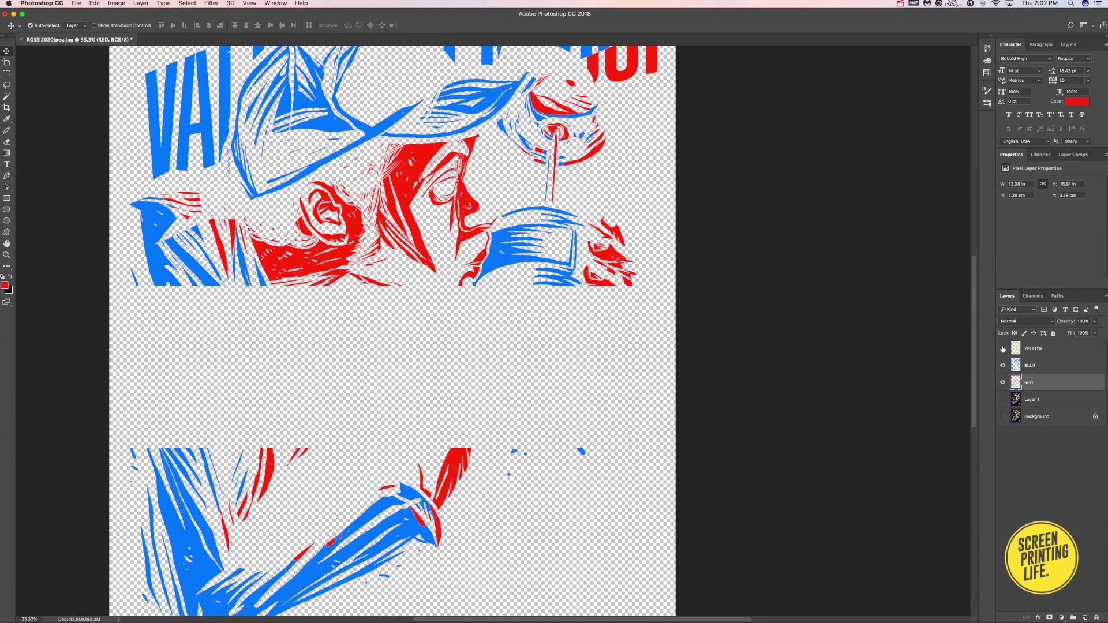
click(1003, 348)
click(1002, 349)
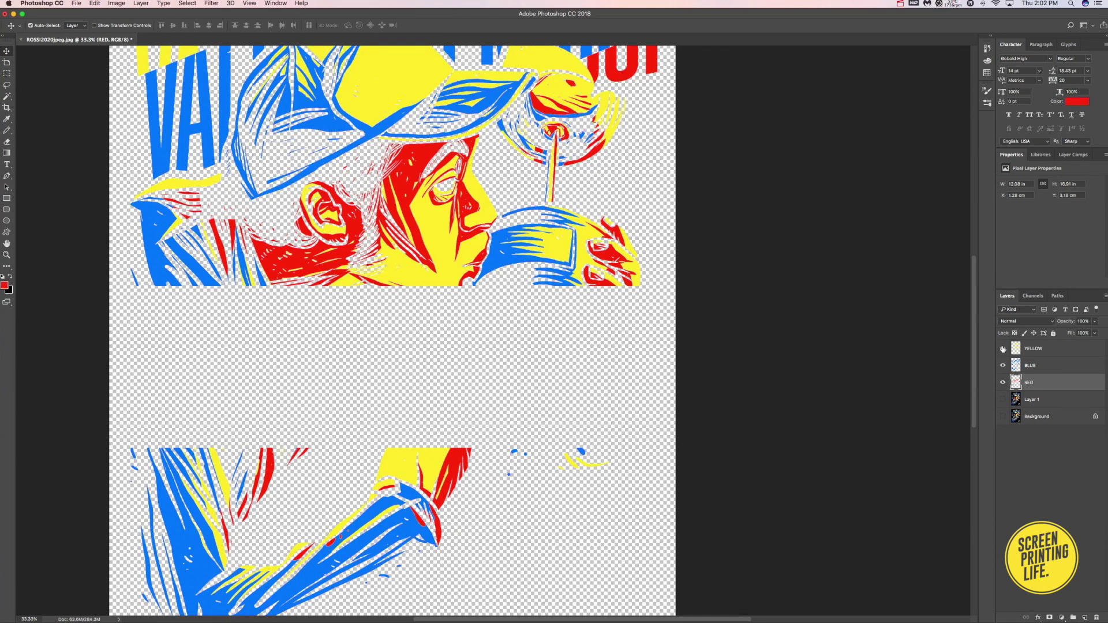
click(1003, 349)
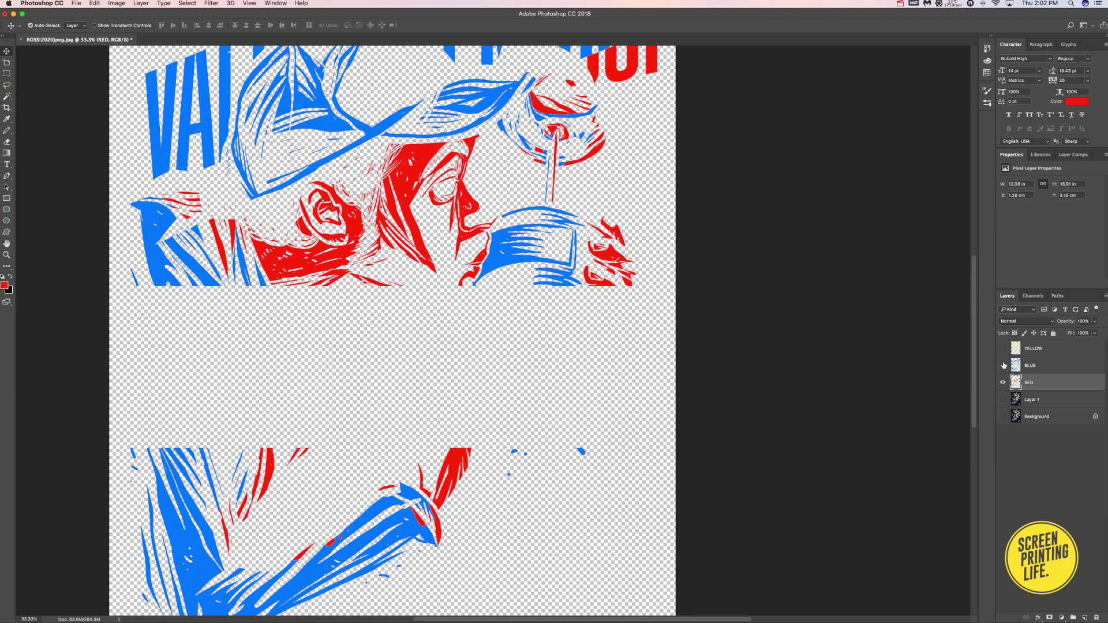
click(1003, 366)
click(1003, 399)
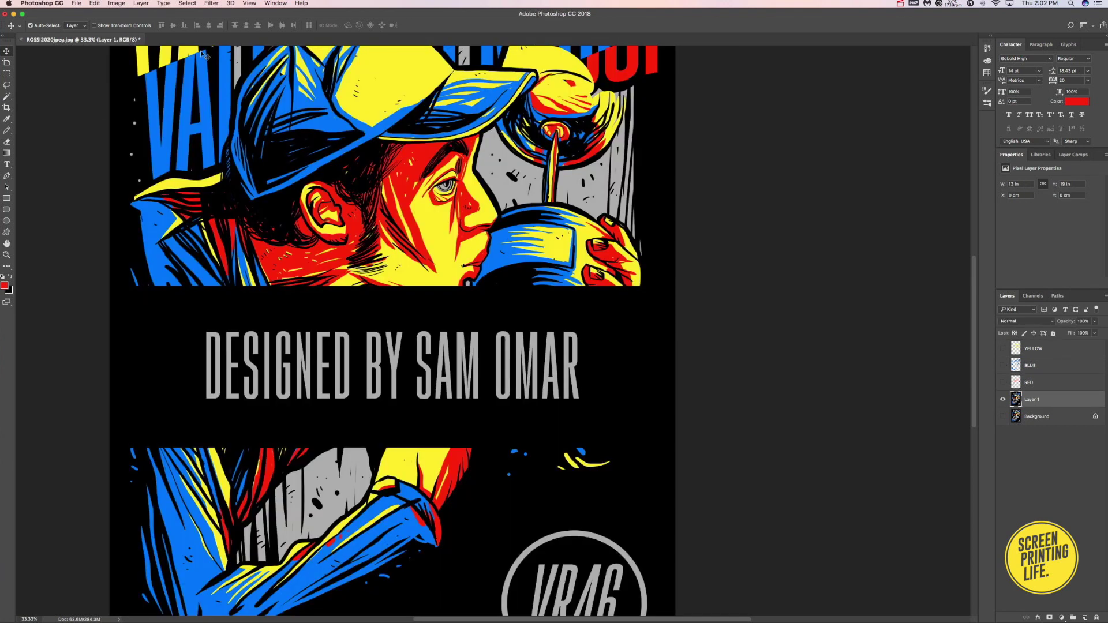
Color Range-select the grey lettering and VR46 logo with fuzziness lowered to 92
click(186, 5)
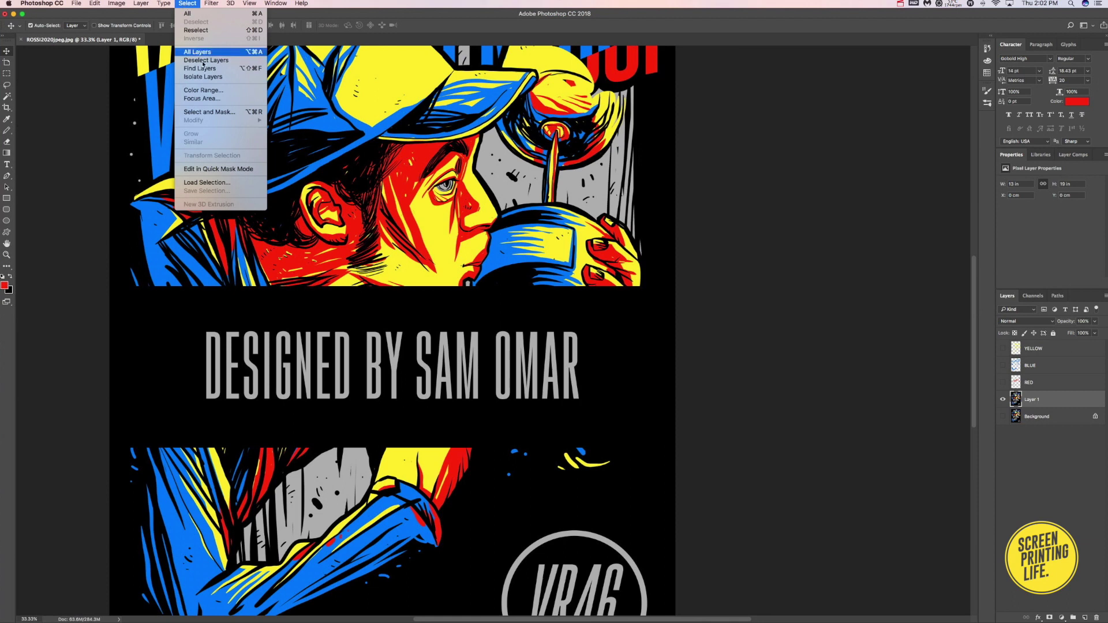
click(206, 90)
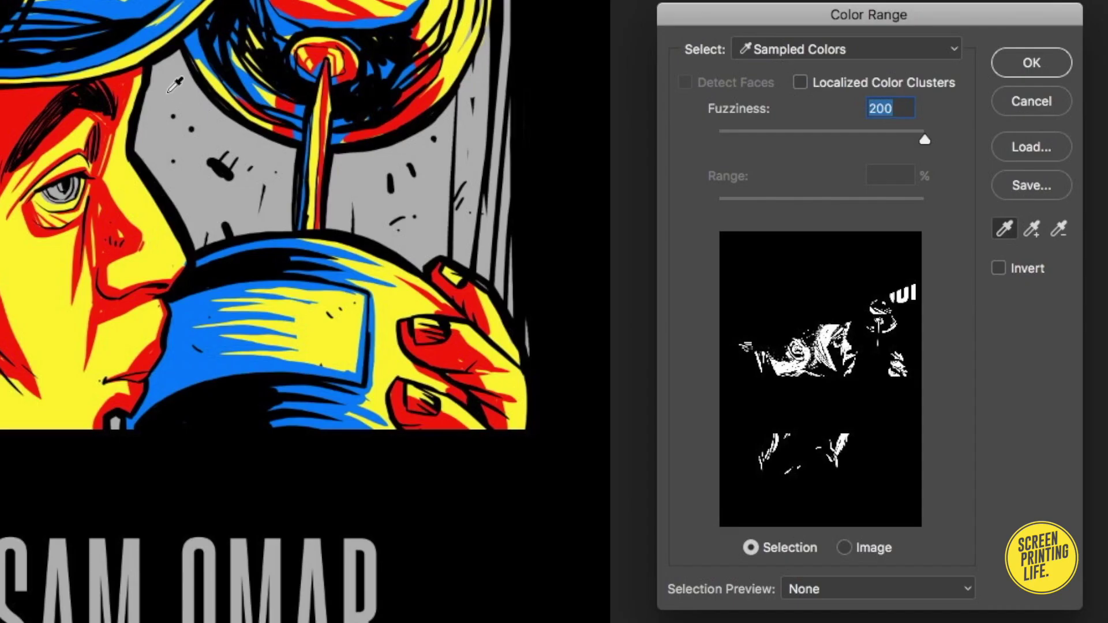
click(168, 91)
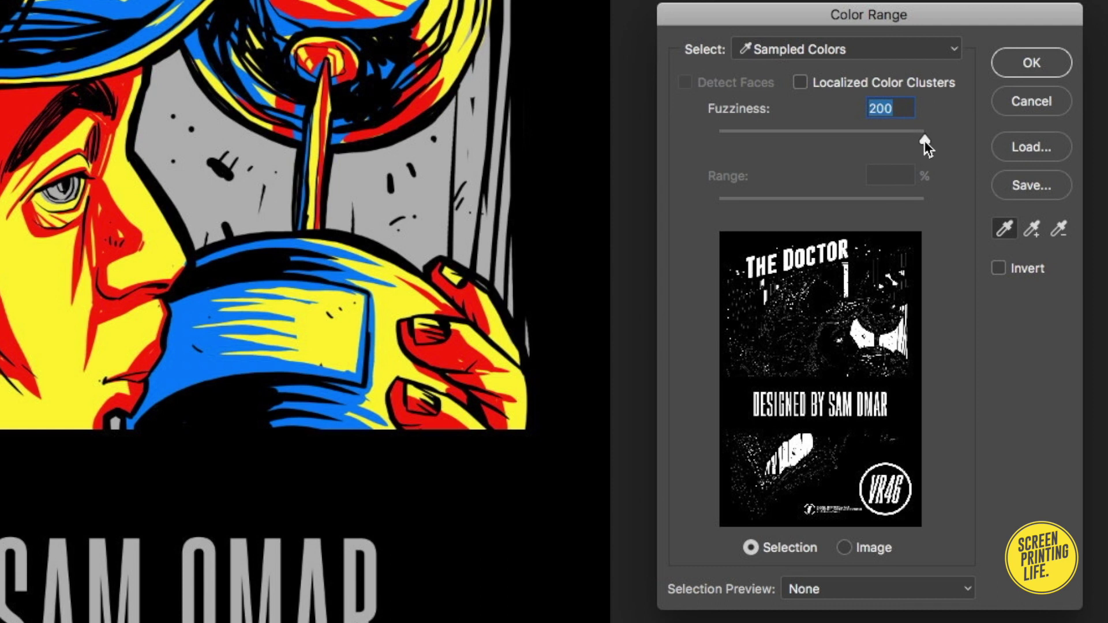
mouse_move(924, 140)
mouse_down()
mouse_move(767, 141)
mouse_move(857, 143)
mouse_up()
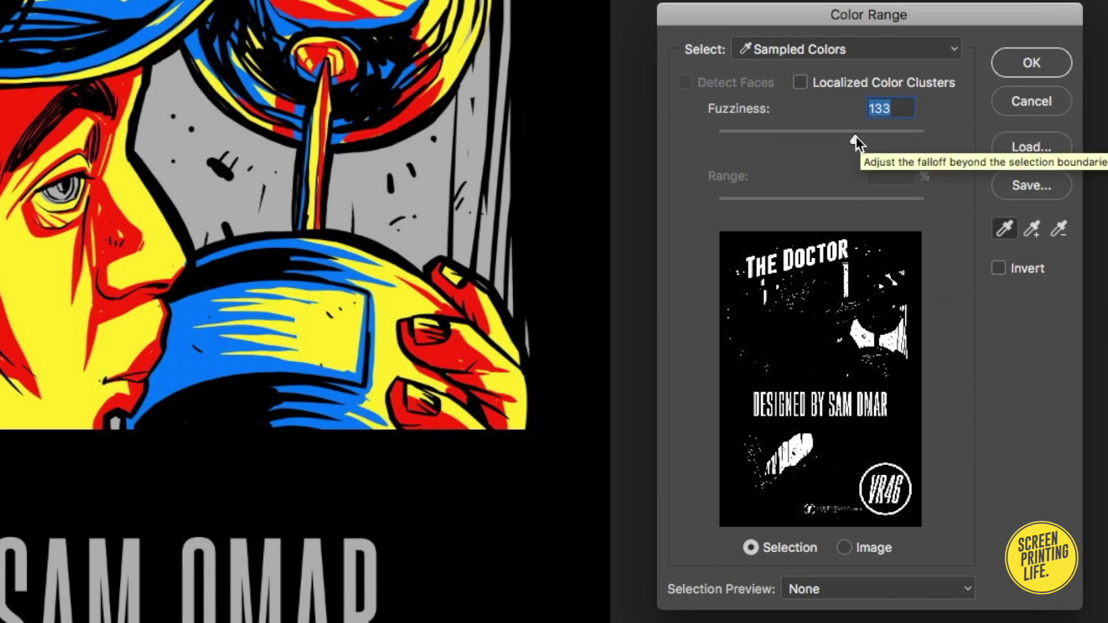
mouse_move(856, 139)
mouse_down()
mouse_move(798, 139)
mouse_move(883, 140)
mouse_move(813, 139)
mouse_up()
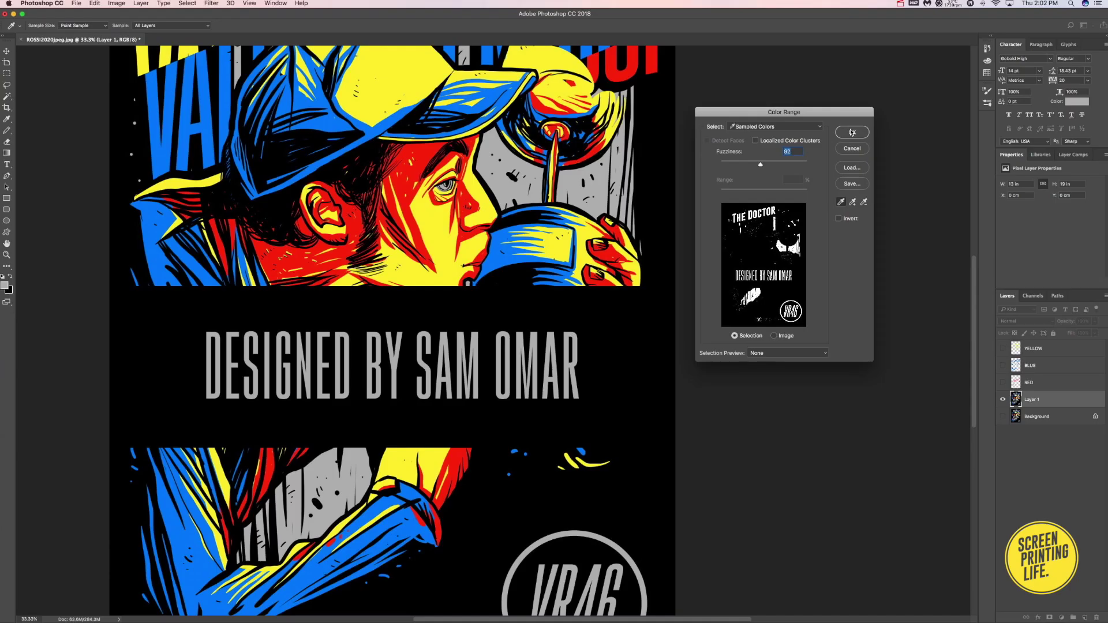
click(851, 132)
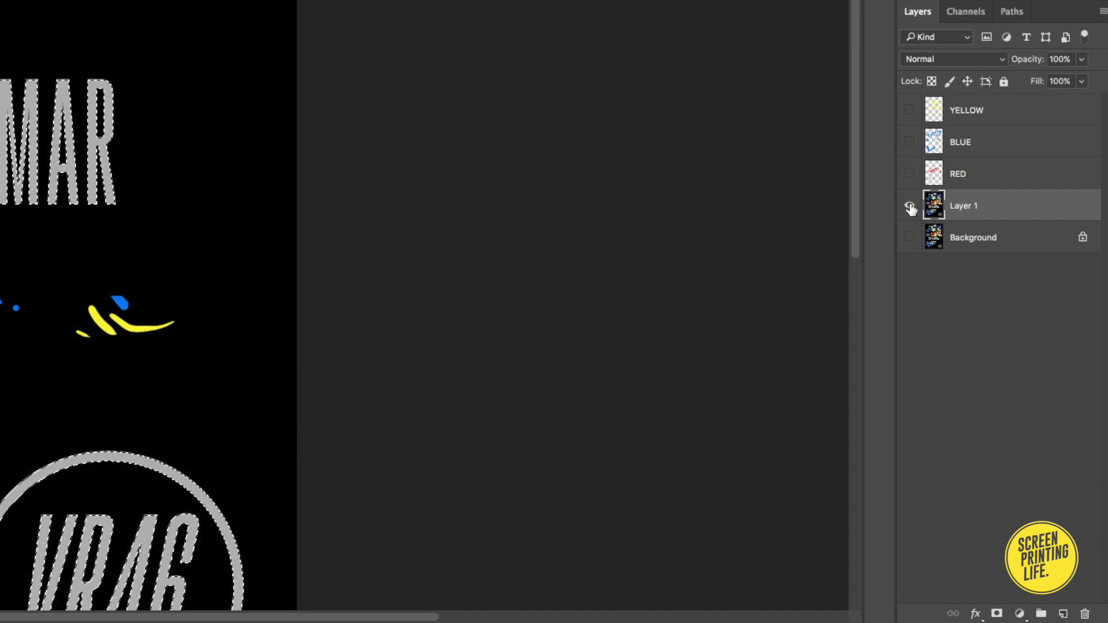
Hide the original artwork layer and add a new layer named GREY
click(910, 207)
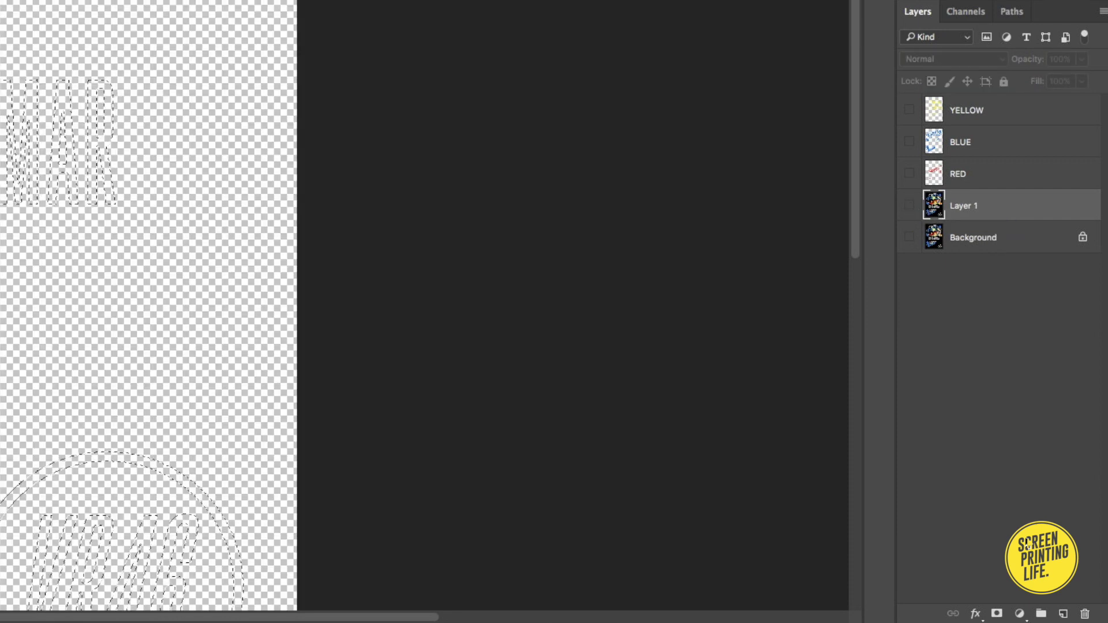
click(1062, 613)
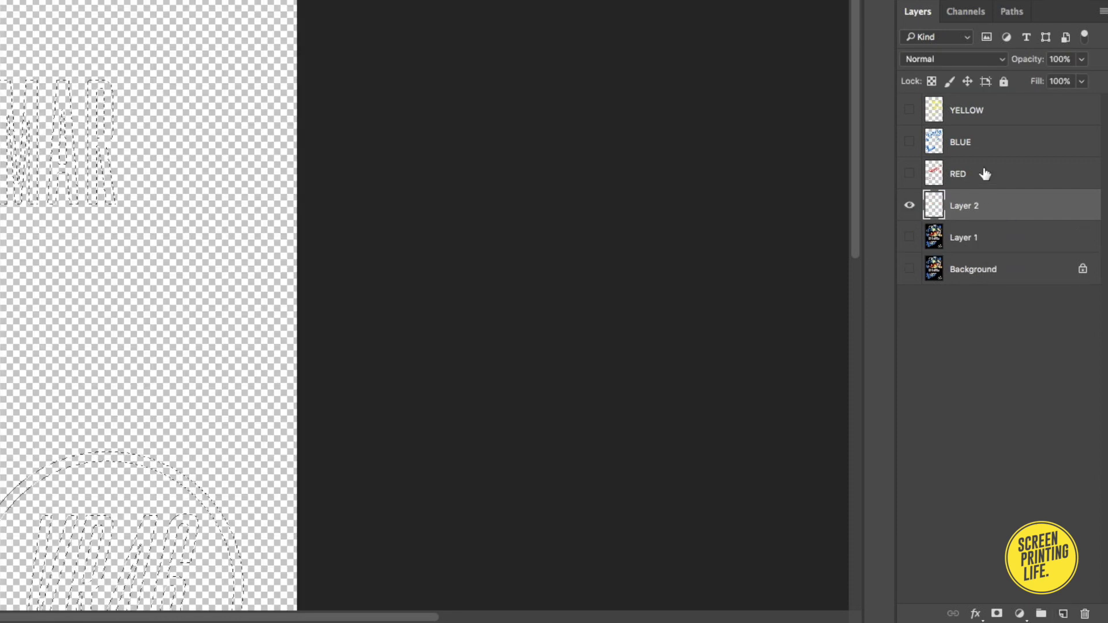
double_click(962, 206)
text(GRE)
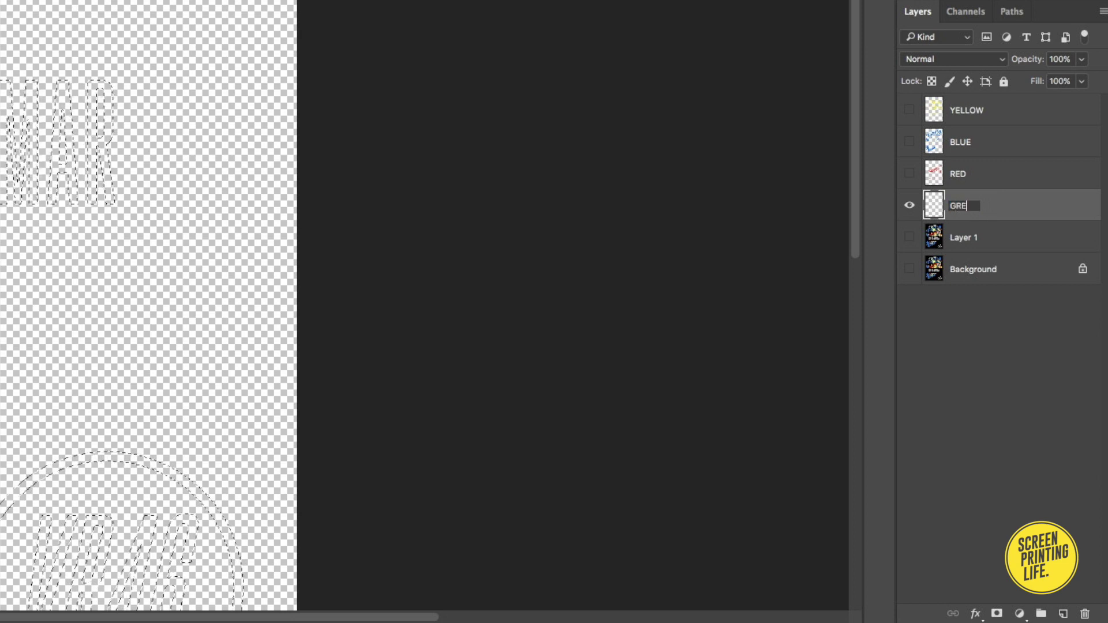
text(Y)
click(1001, 208)
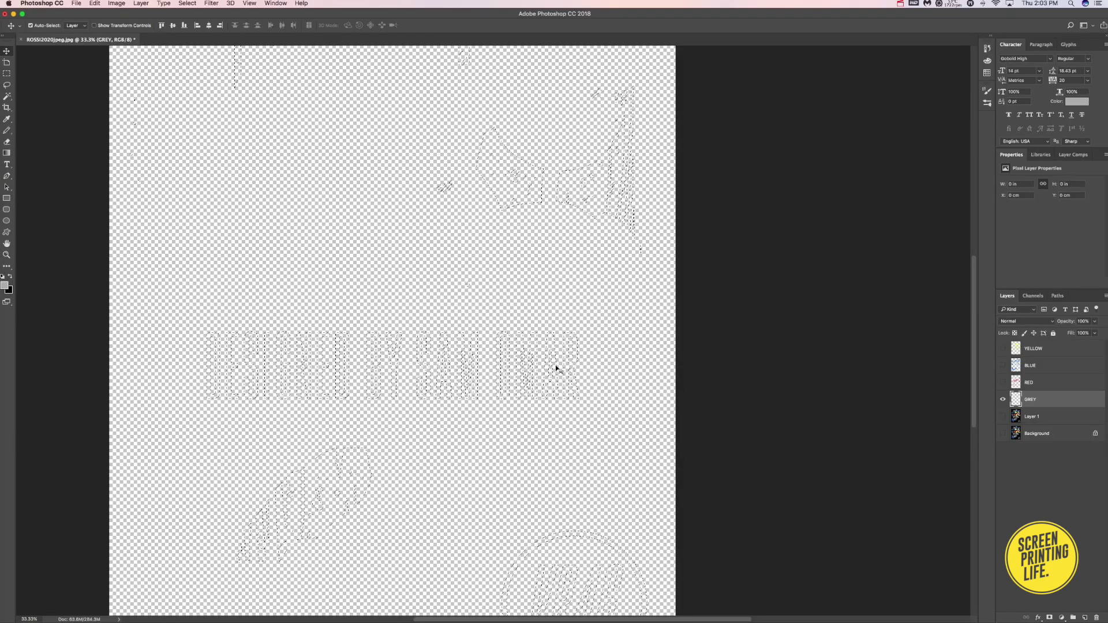
Fill the selection with grey on GREY, deselect, and show the red, blue and yellow separations
key(alt+BackSpace)
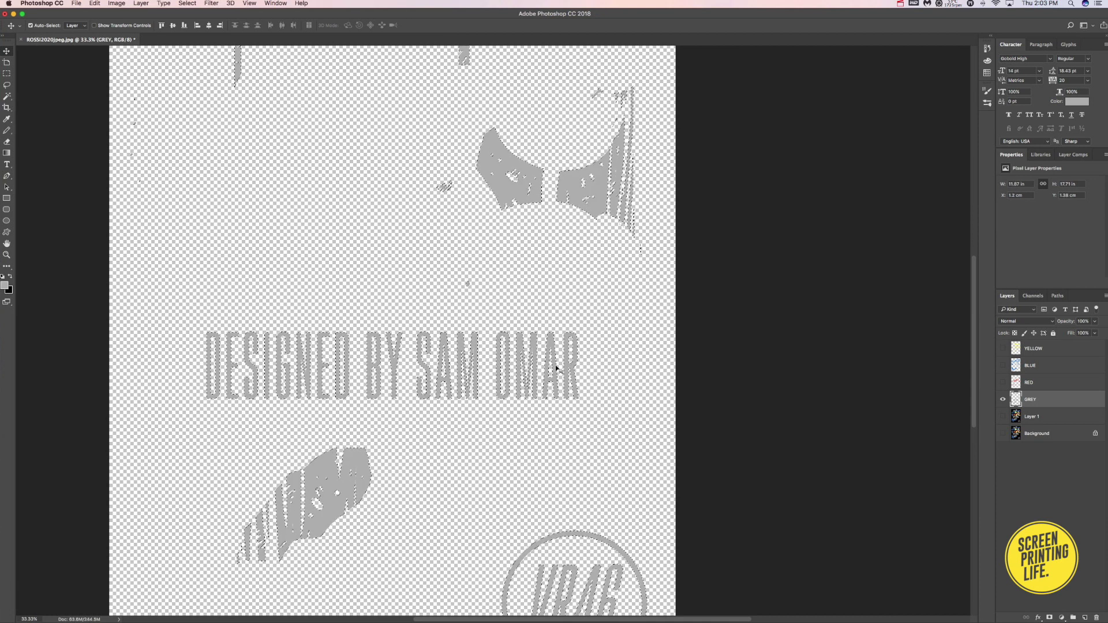
key(ctrl+d)
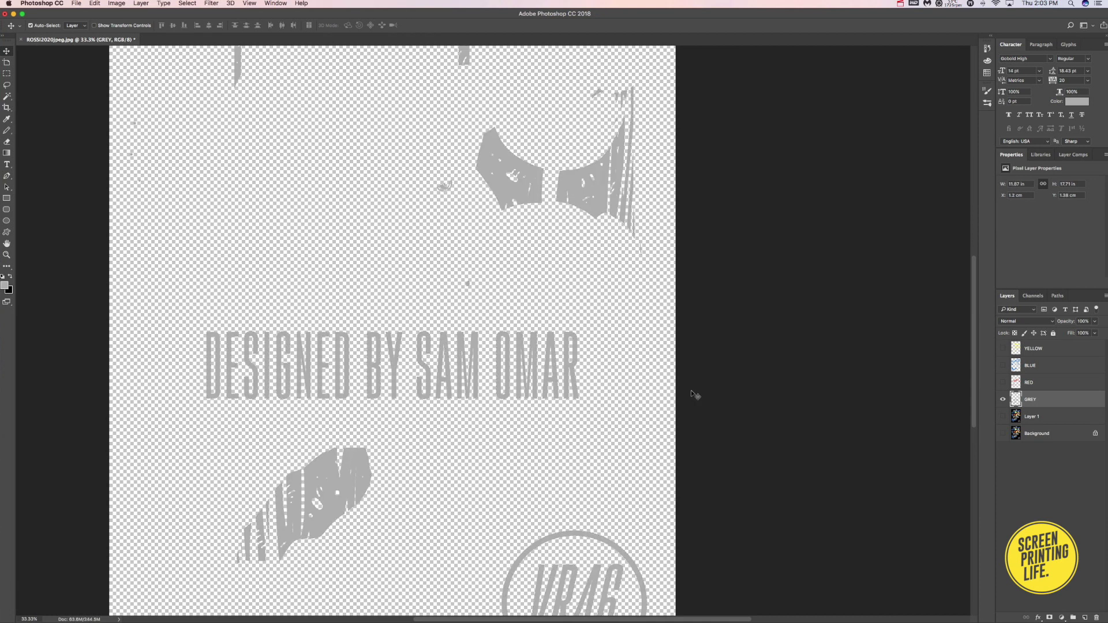
click(1004, 383)
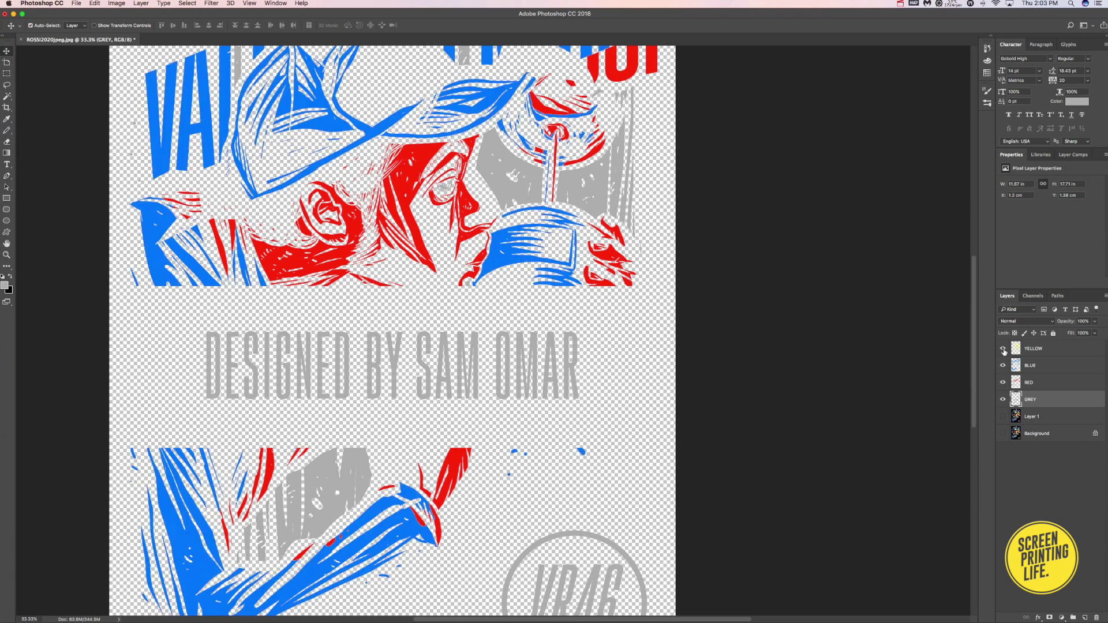
click(1003, 349)
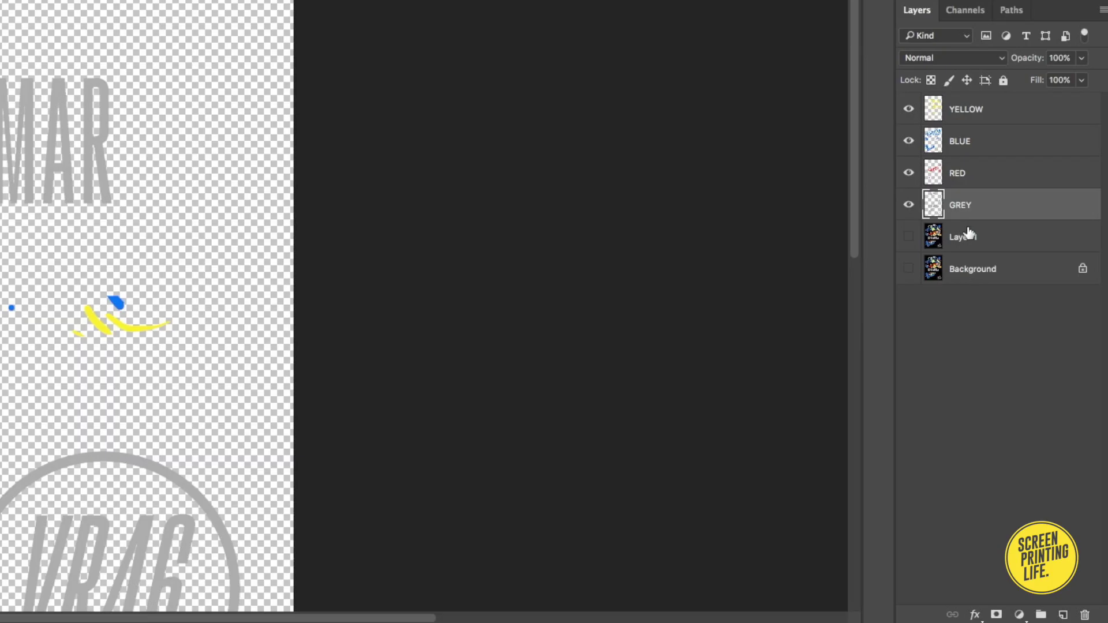
Add a new layer named WARNA BAJU directly above Layer 1
click(1000, 238)
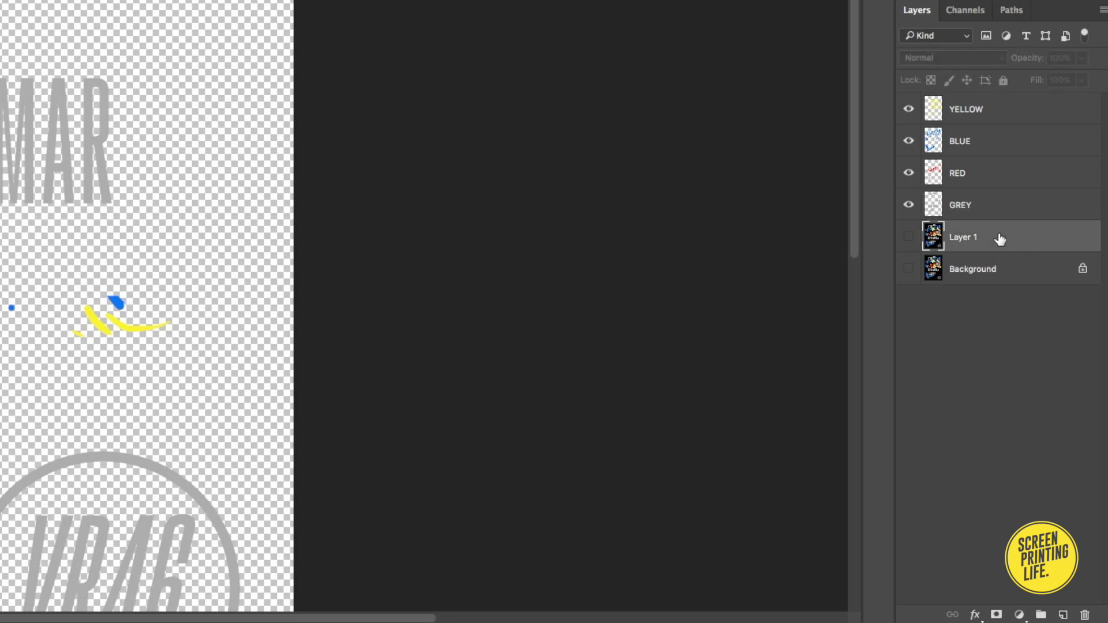
click(1063, 616)
double_click(969, 237)
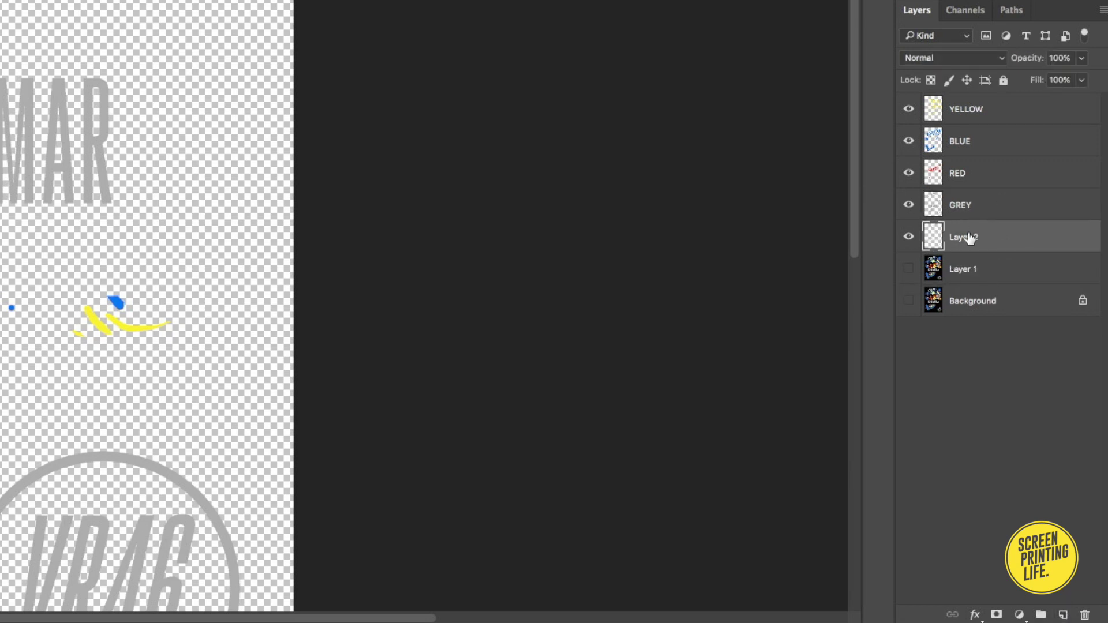
text(WA)
text(RNA BAJU)
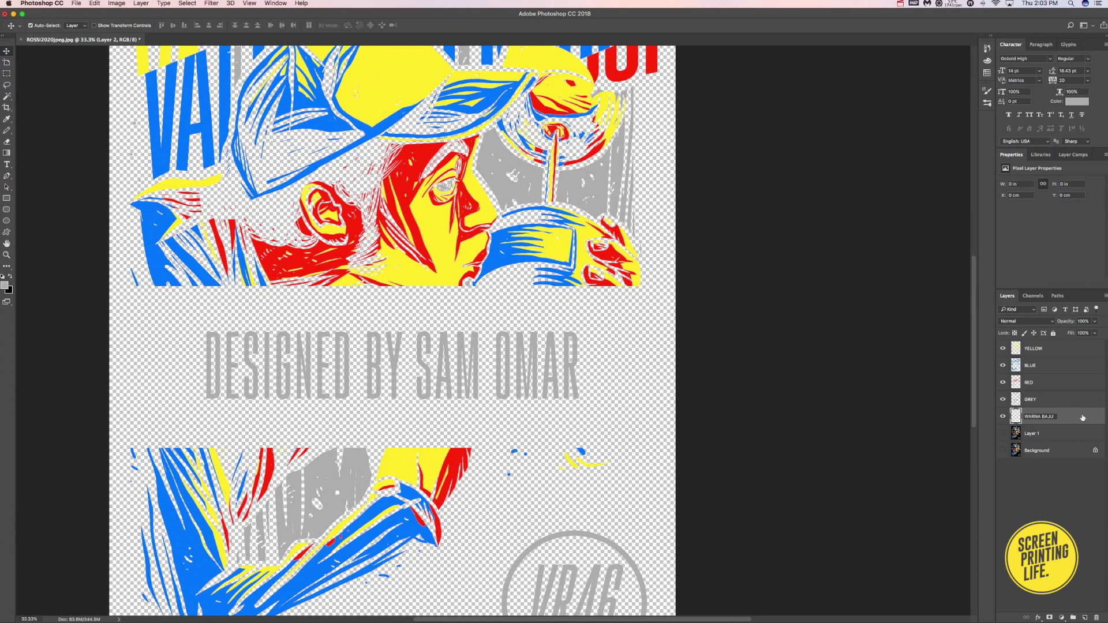
key(Return)
Set the foreground colour to black and fill the WARNA BAJU layer with it
click(10, 277)
click(5, 285)
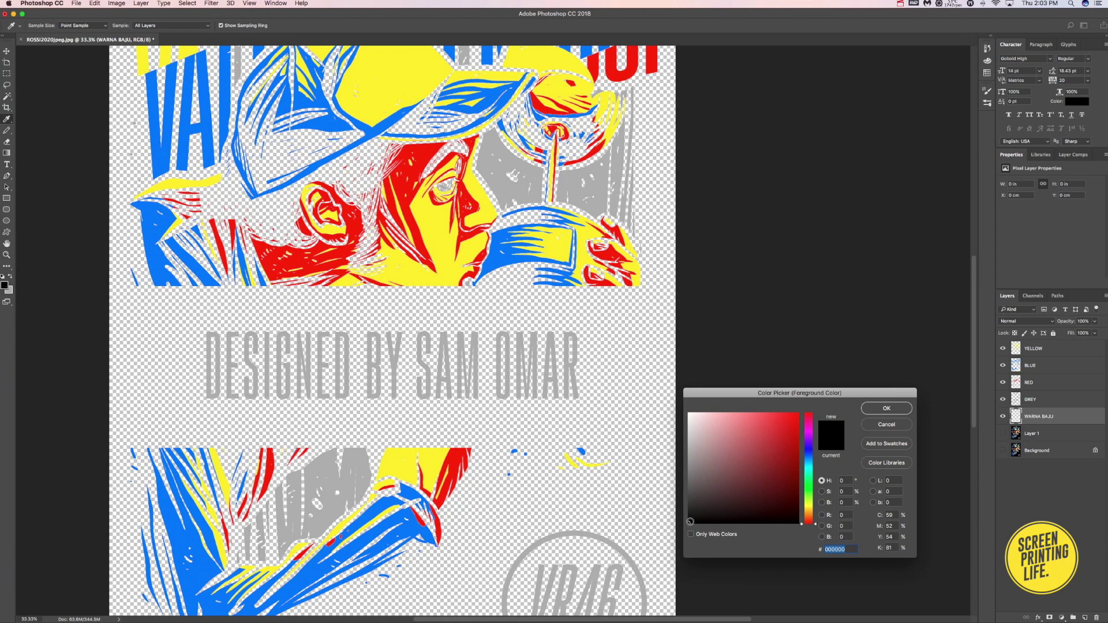
click(908, 413)
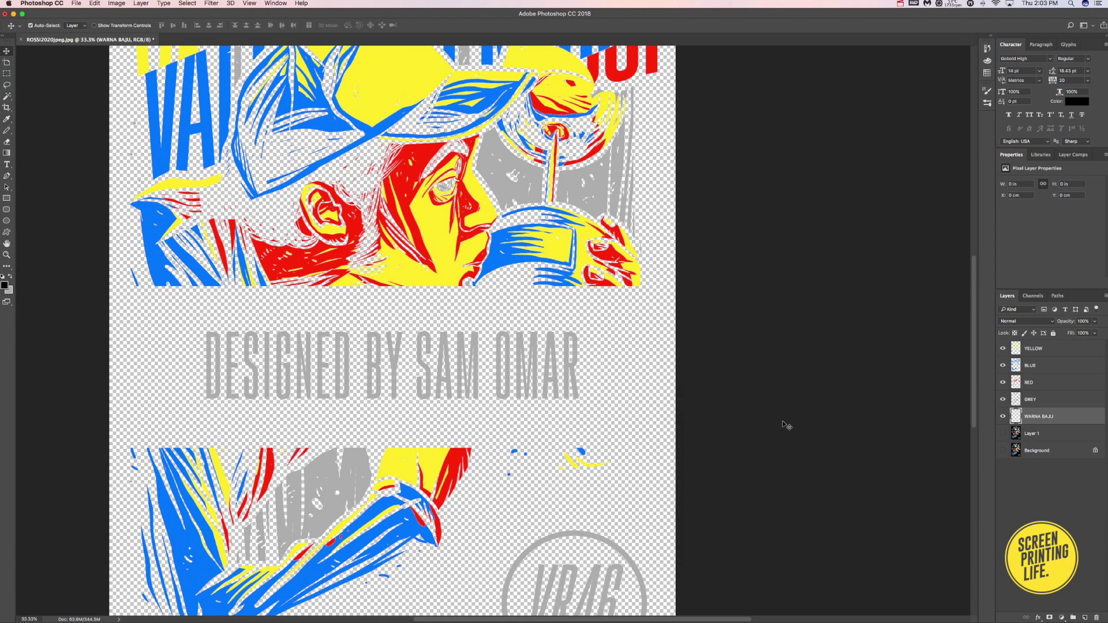
key(alt+BackSpace)
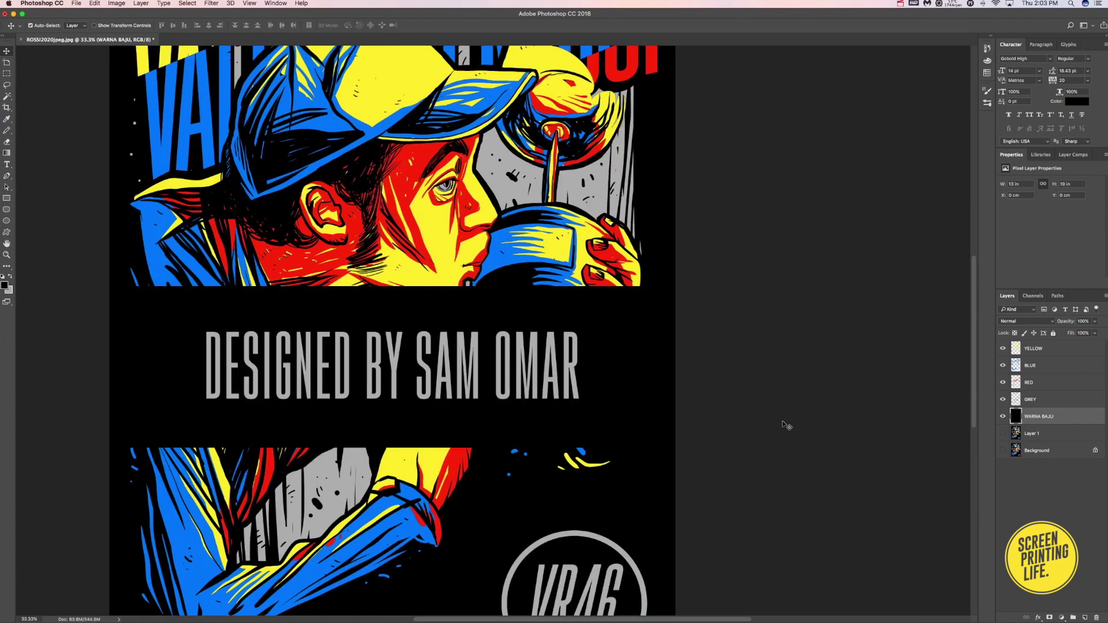
Hide the yellow, blue, red and grey separations to view the black layer alone
alt+super+click(367, 283)
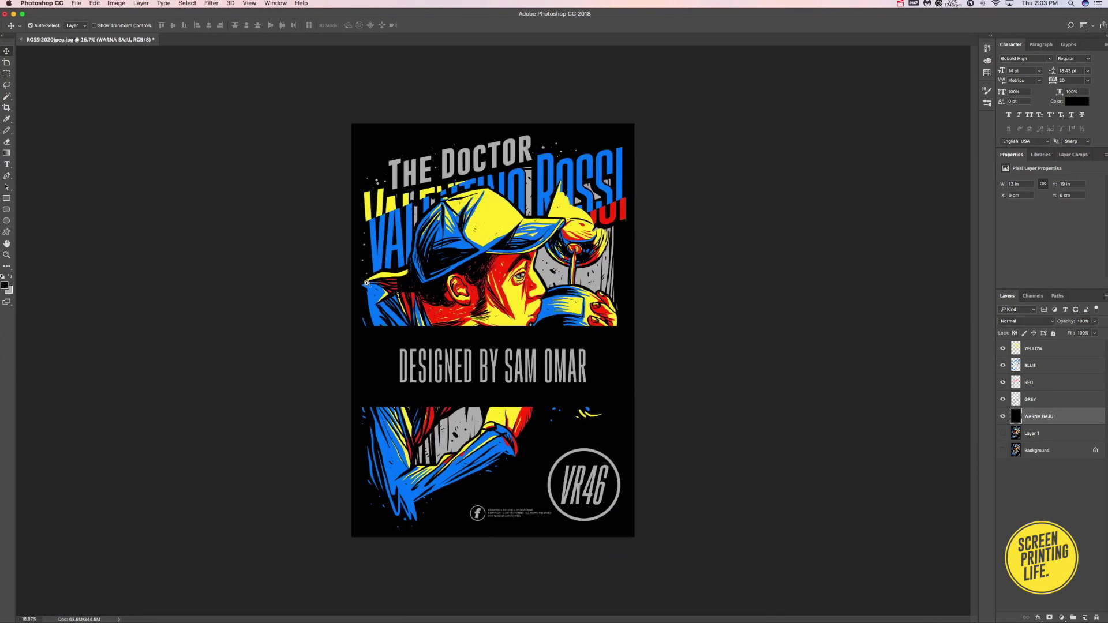
super+click(438, 291)
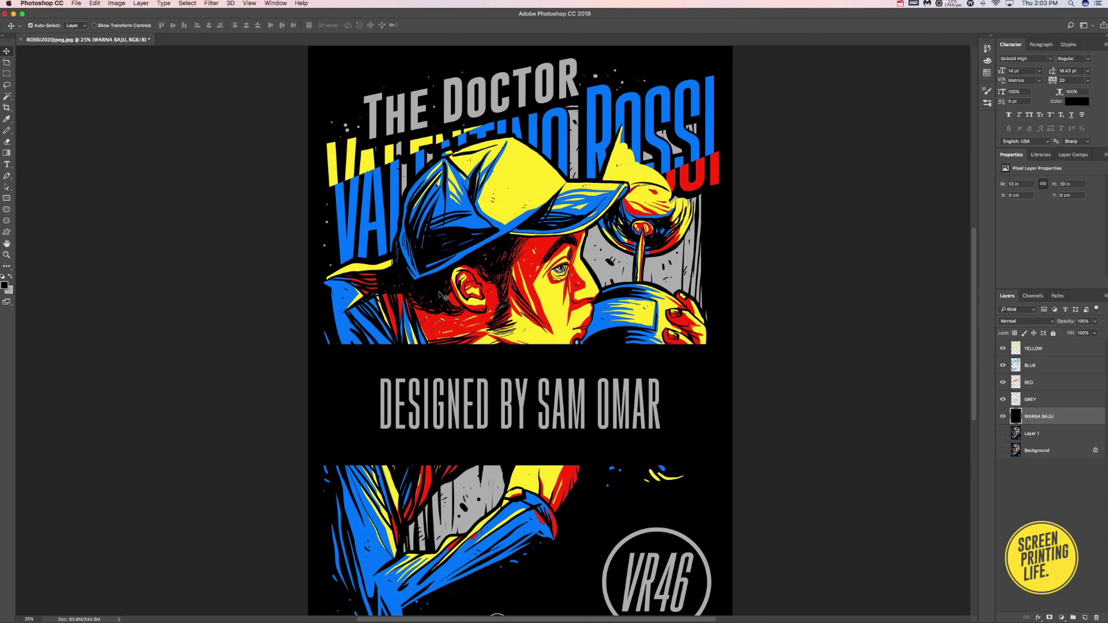
super+click(444, 295)
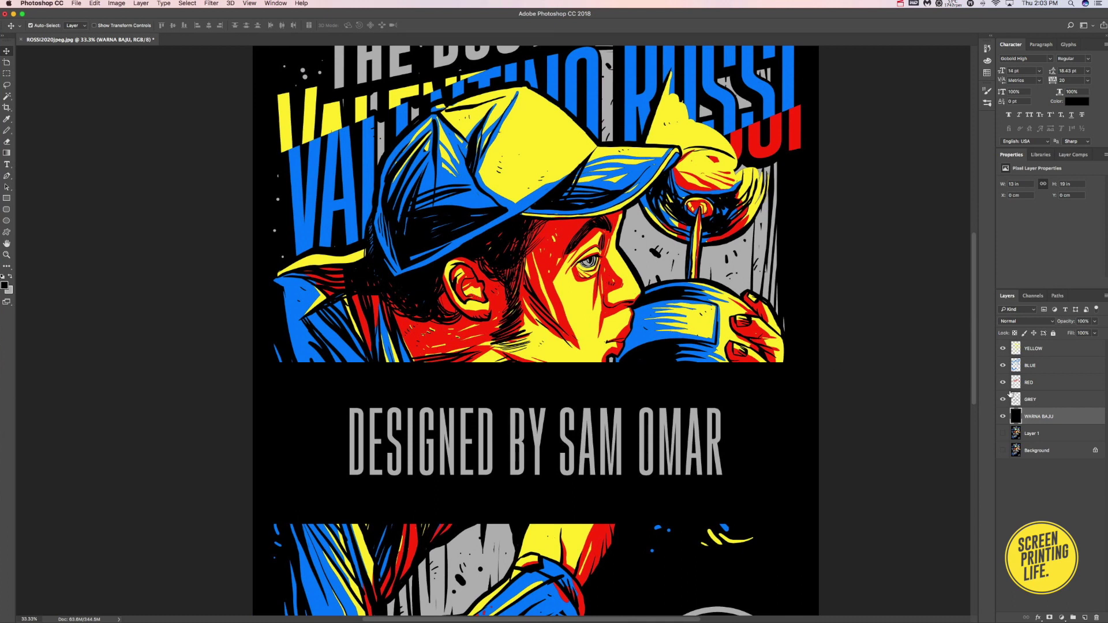
drag(1003, 349, 1003, 400)
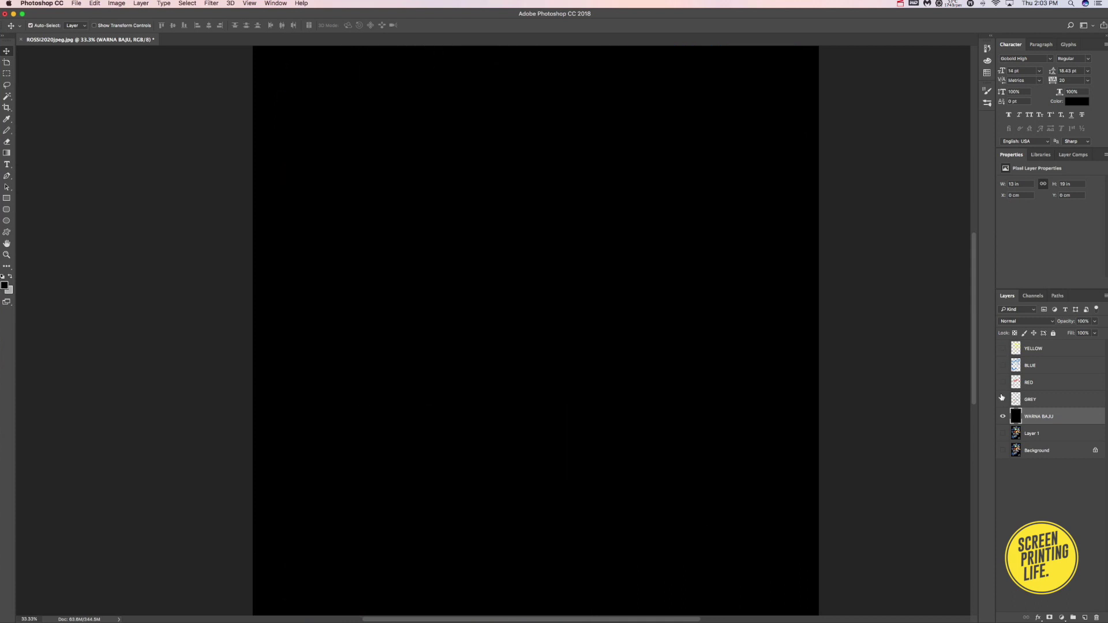
Show the RED, BLUE and YELLOW separations over the black shirt layer
scroll(438, 297, down, 1)
scroll(438, 297, down, 1)
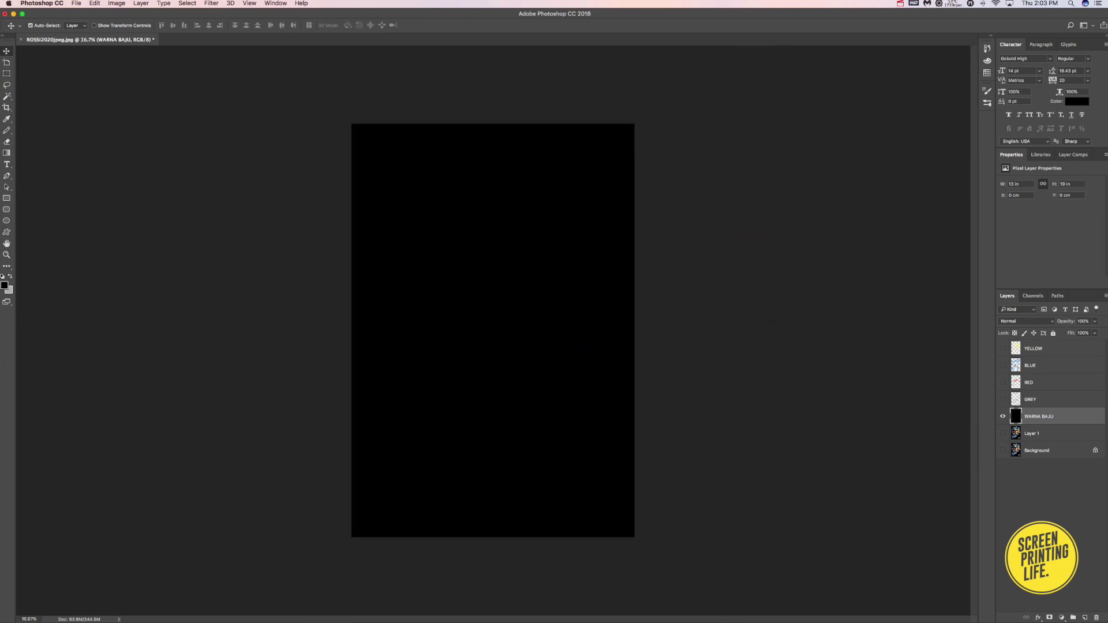
click(1003, 382)
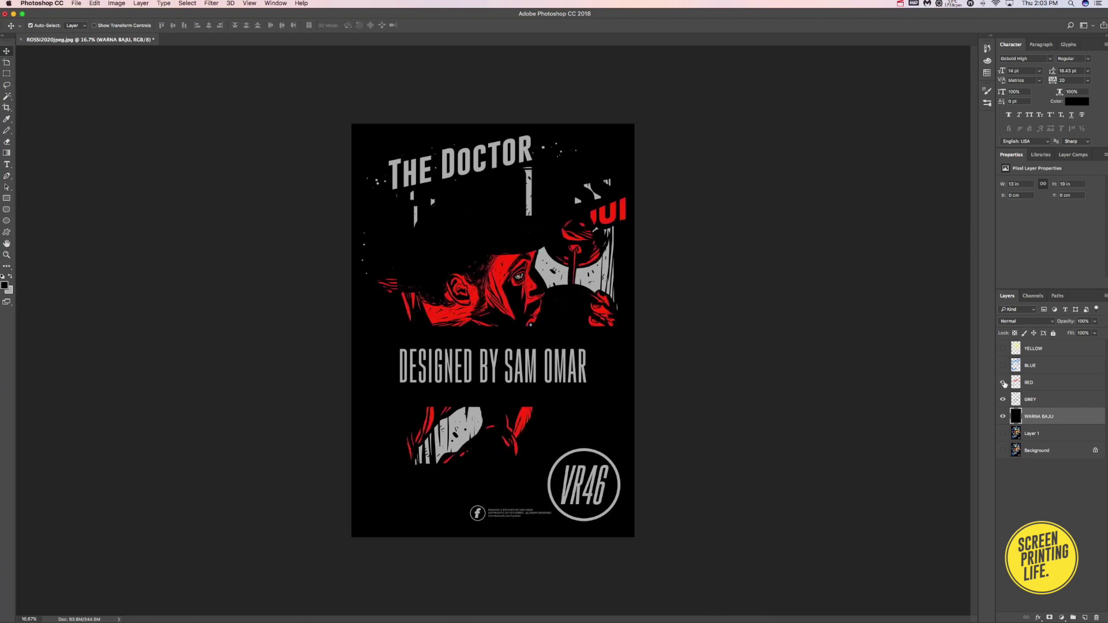
click(1045, 384)
click(1012, 367)
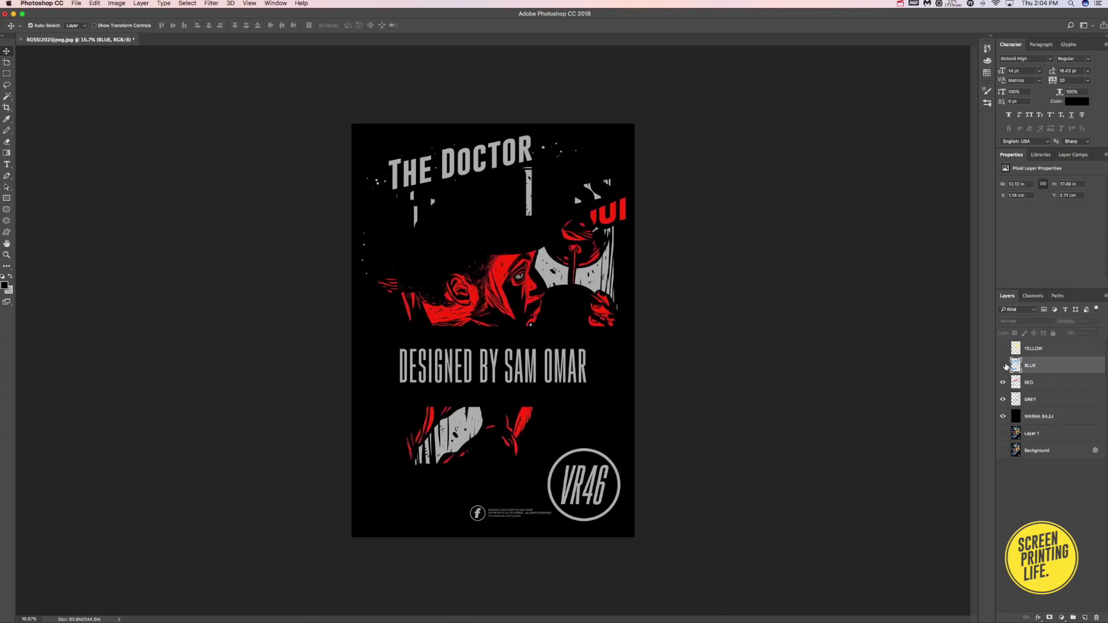
click(1003, 366)
click(1033, 349)
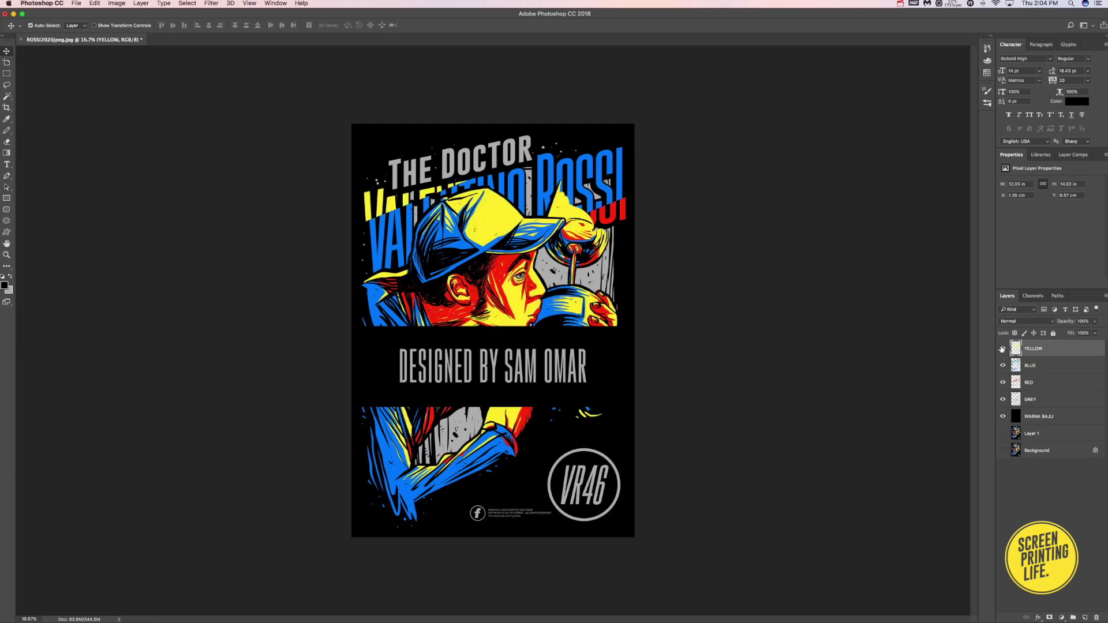
Briefly check the original Layer 1 artwork, restore all separations, and float the poster window
drag(1003, 350, 1003, 416)
click(1003, 434)
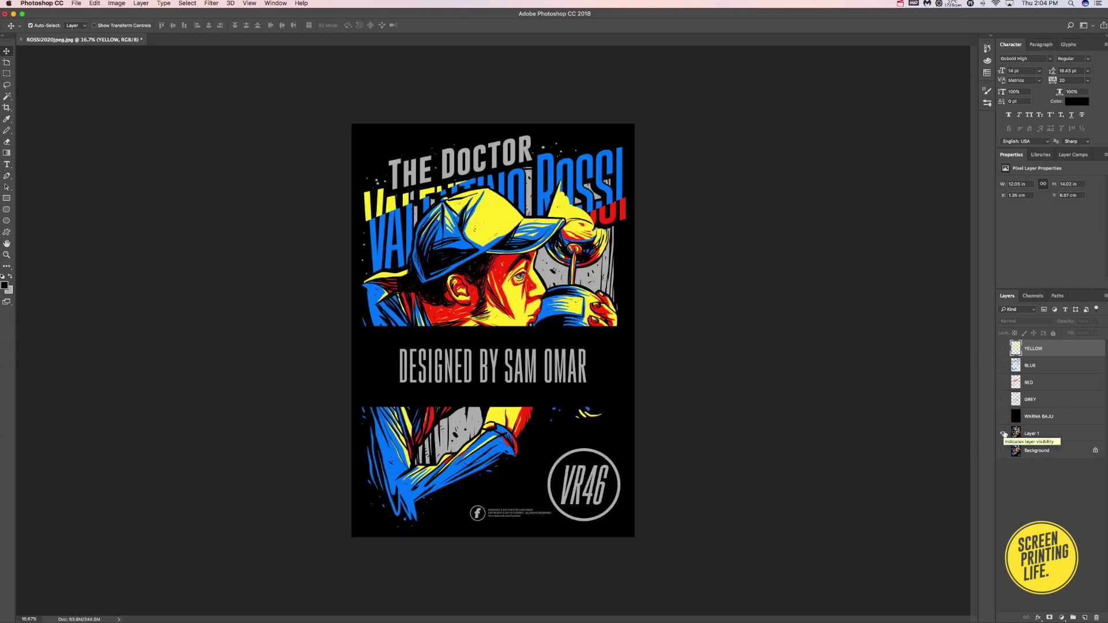
click(1003, 433)
drag(1005, 417, 1004, 348)
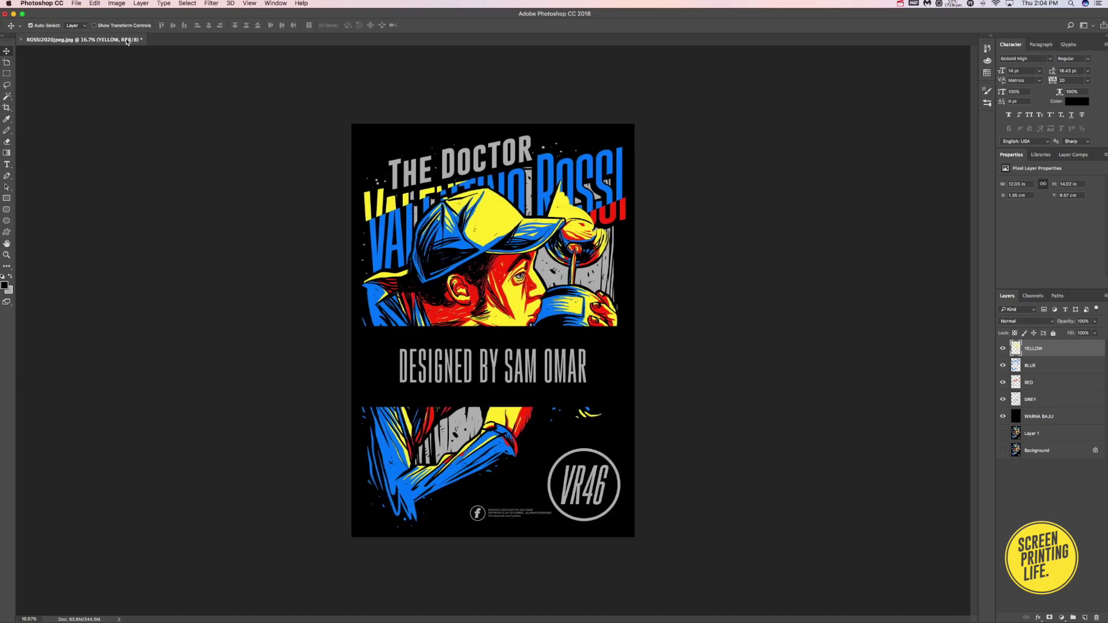
mouse_move(128, 40)
mouse_down()
mouse_move(365, 136)
mouse_move(506, 123)
mouse_up()
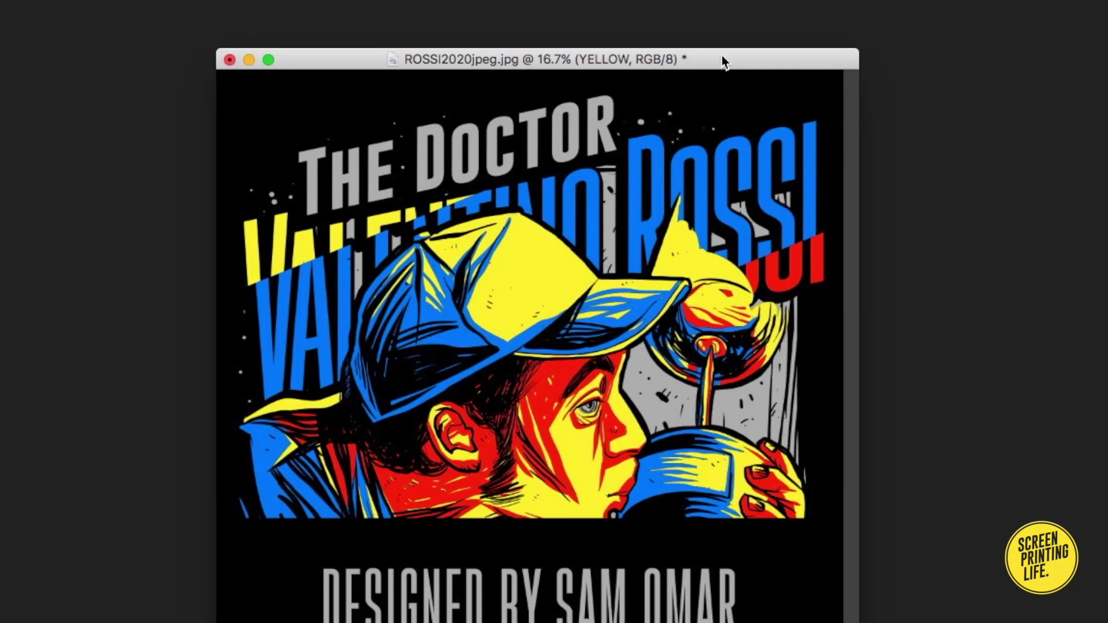
Duplicate the poster as 'ROSSI2020jpeg copy' and move the original window aside
right_click(598, 123)
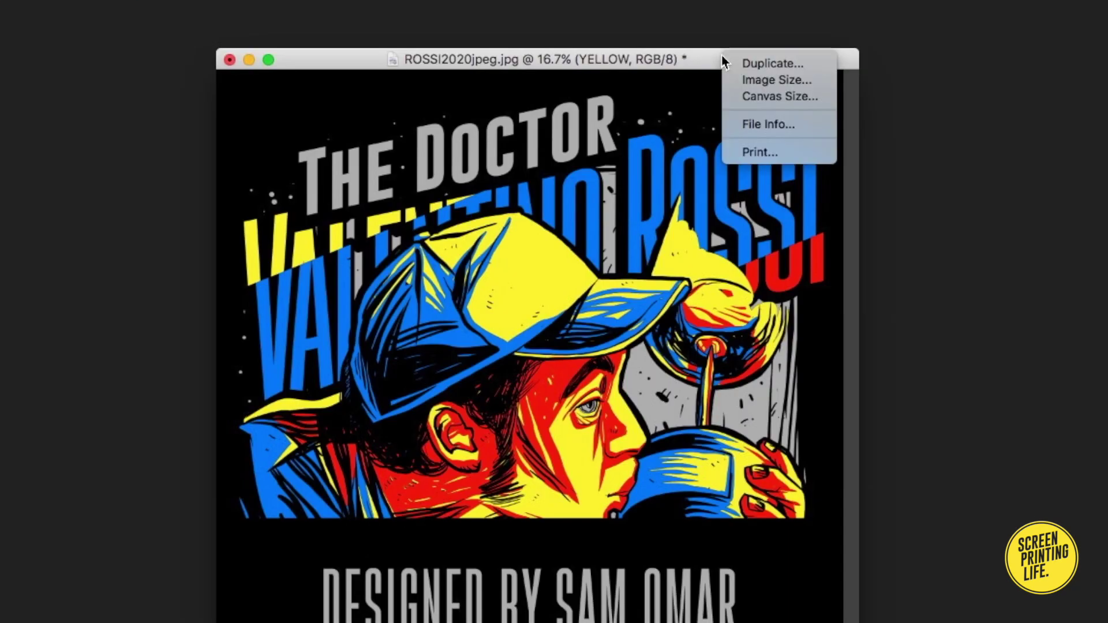
click(785, 65)
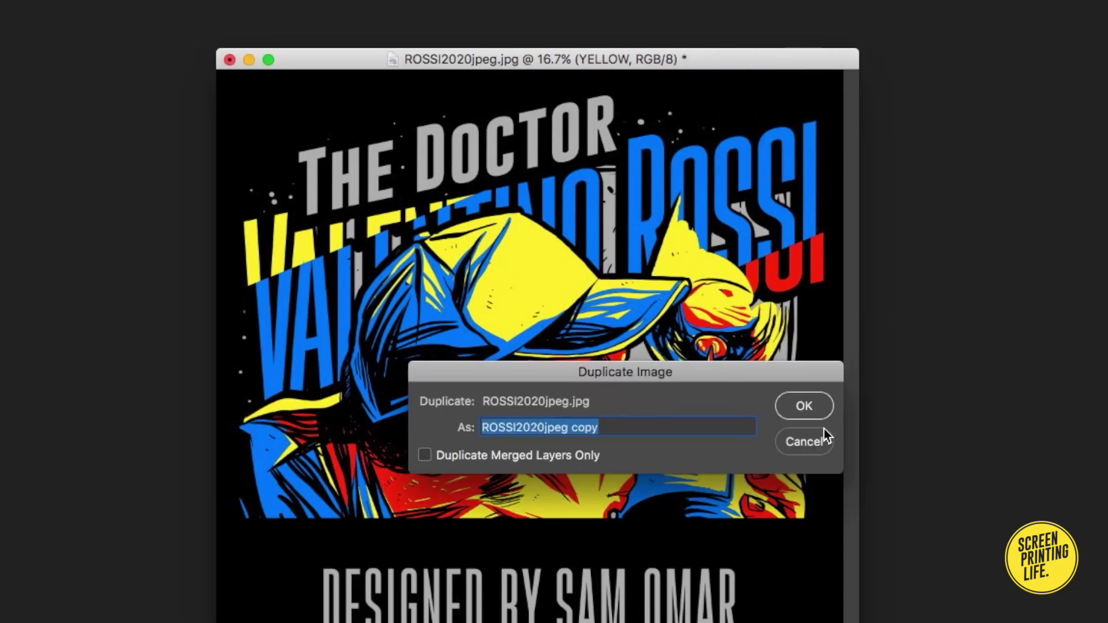
click(805, 406)
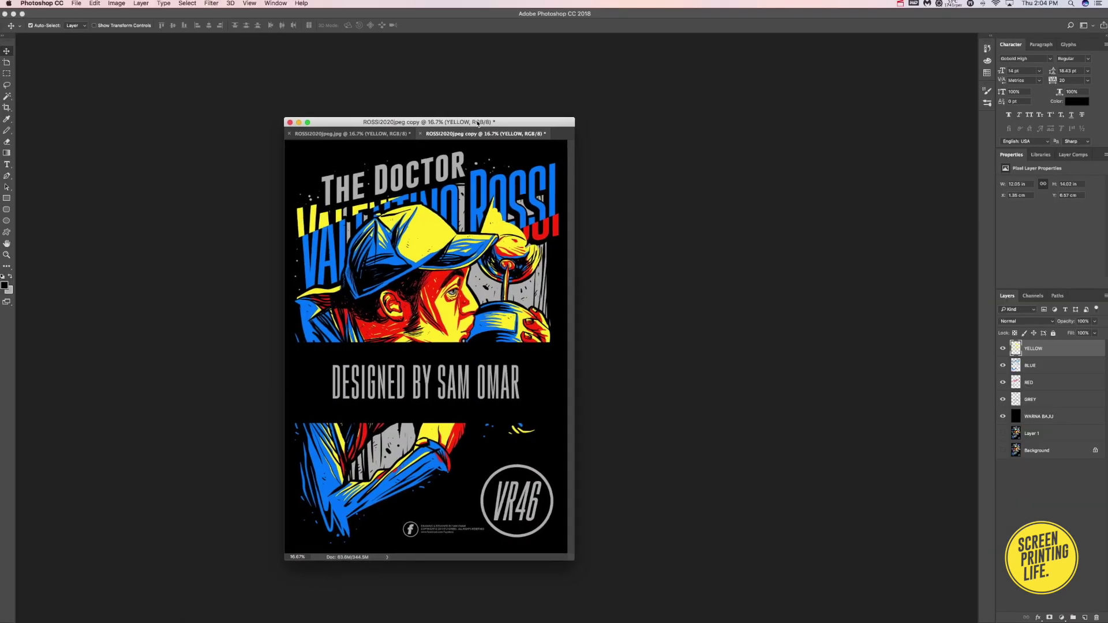
mouse_move(478, 123)
mouse_down()
mouse_move(414, 120)
mouse_move(598, 132)
mouse_up()
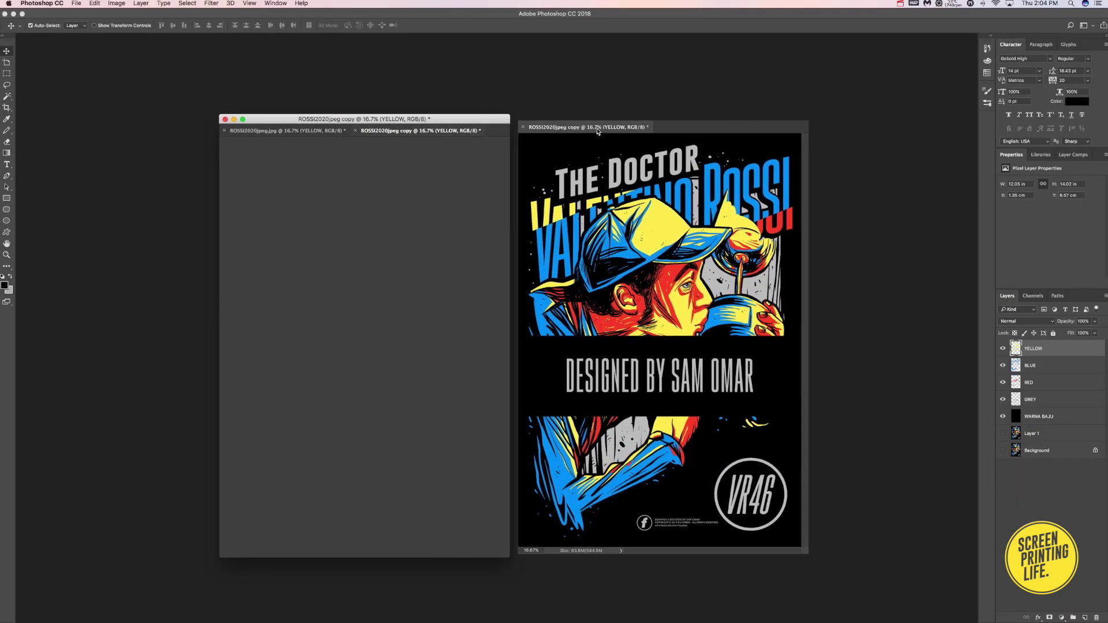
In the copy, hide the separations and shirt layer to show only the original artwork
drag(1003, 349, 1003, 417)
click(1004, 433)
click(1050, 434)
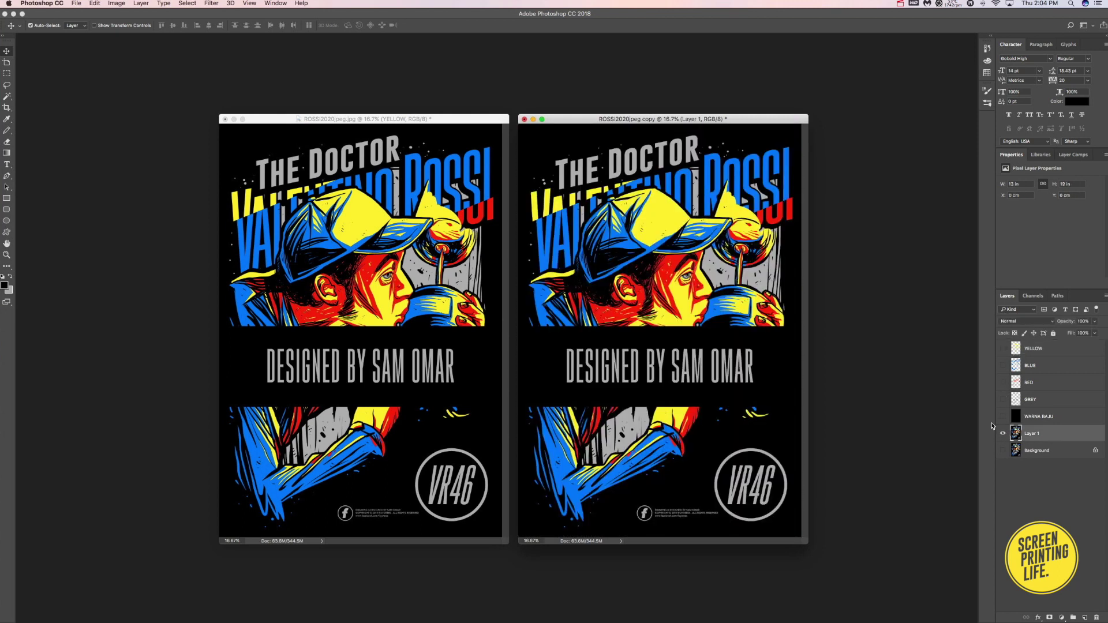
click(459, 121)
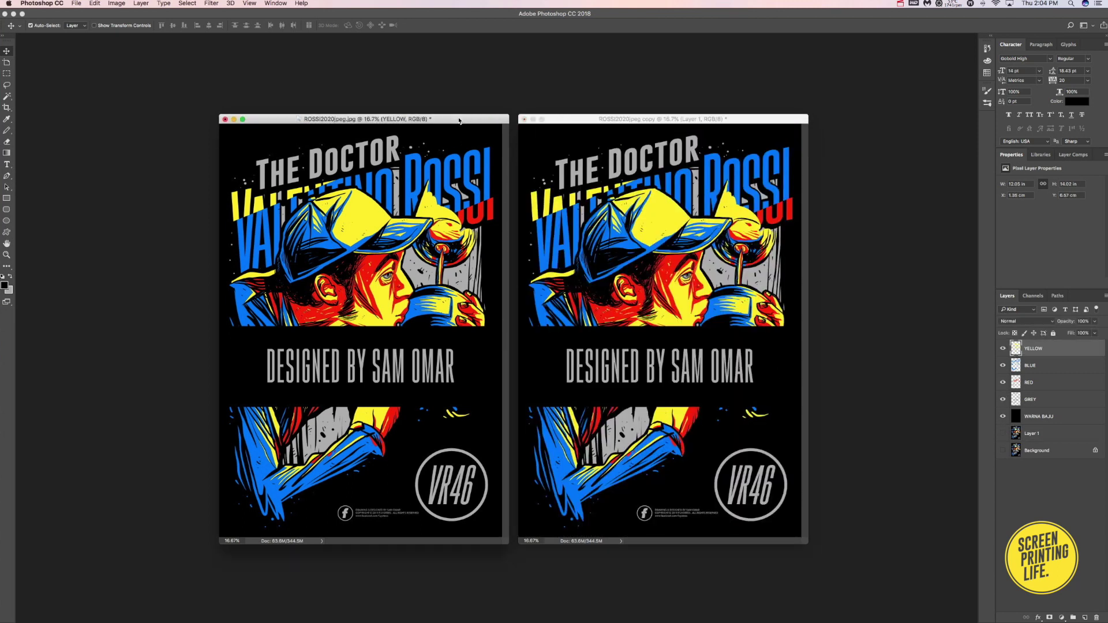
click(632, 121)
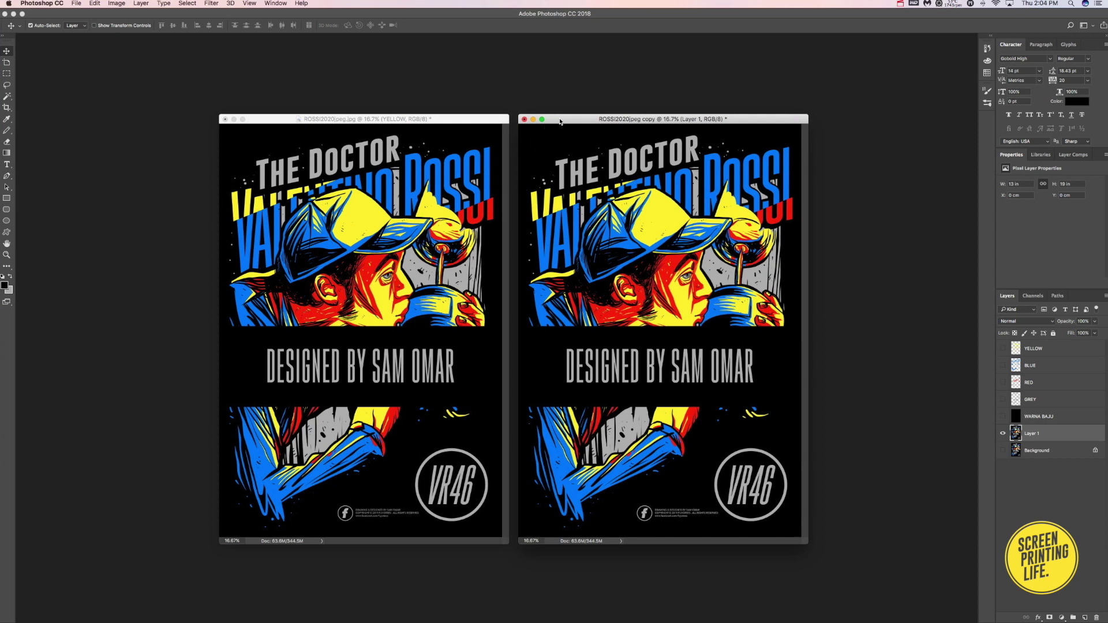
Close the copy without saving and reposition the remaining poster window
click(473, 118)
click(527, 122)
click(524, 119)
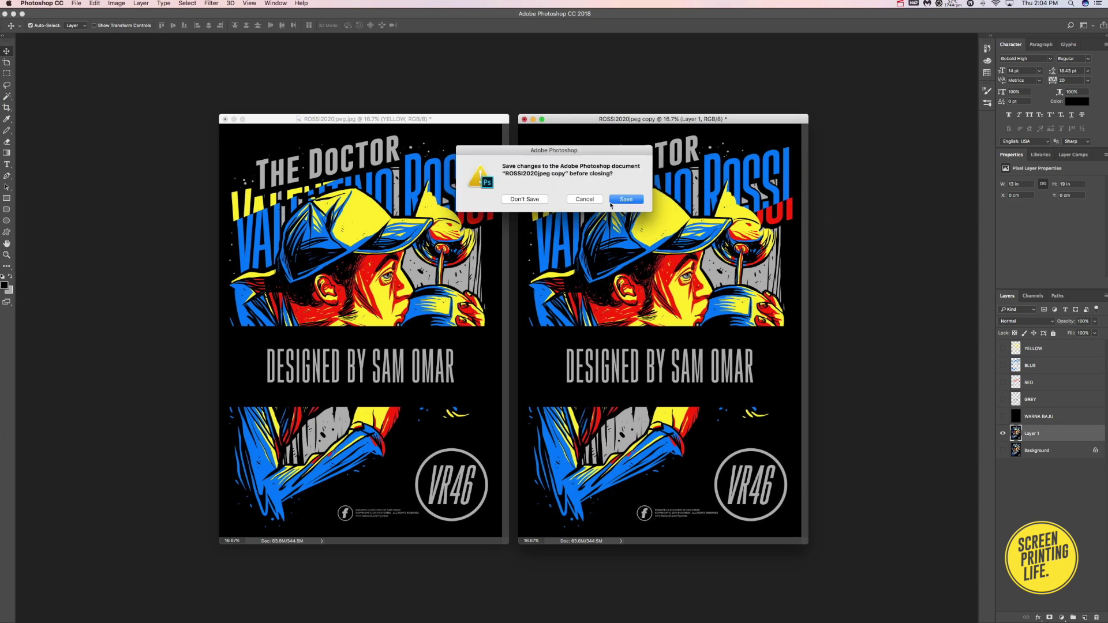
click(536, 201)
drag(475, 122, 647, 164)
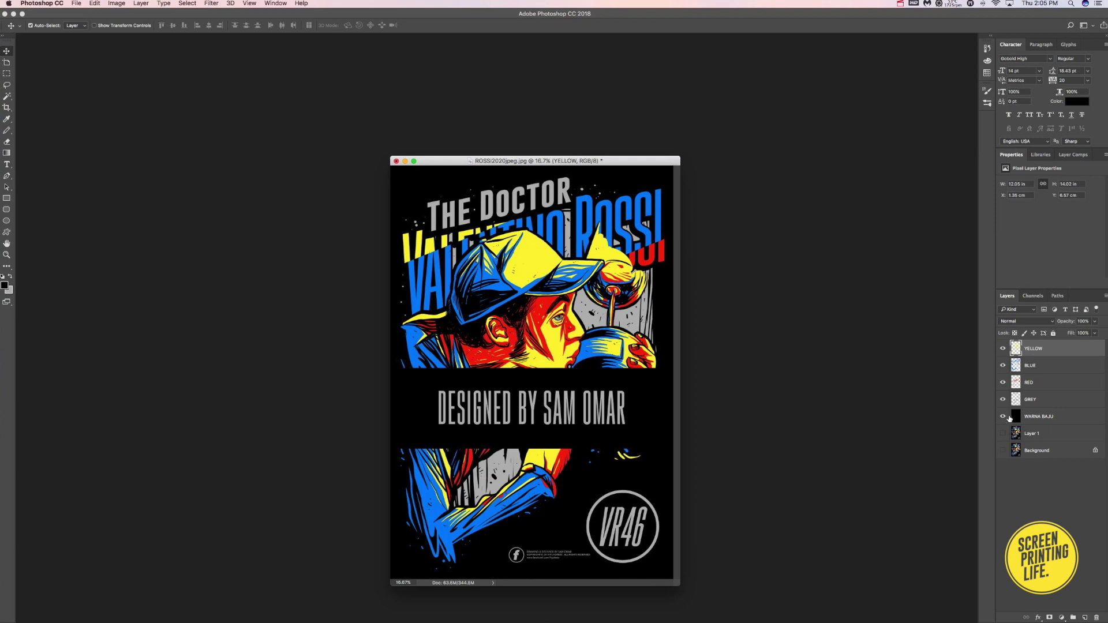
Hide WARNA BAJU, BLUE, RED and GREY, and give YELLOW a black (000000) Color Overlay
click(1005, 416)
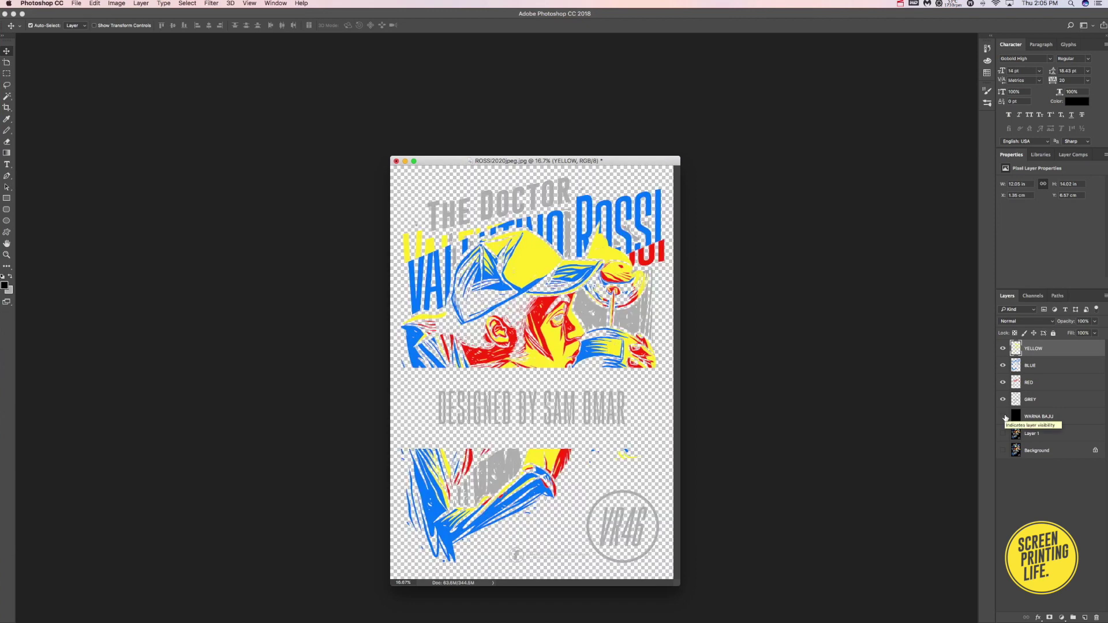
drag(1003, 400, 1003, 365)
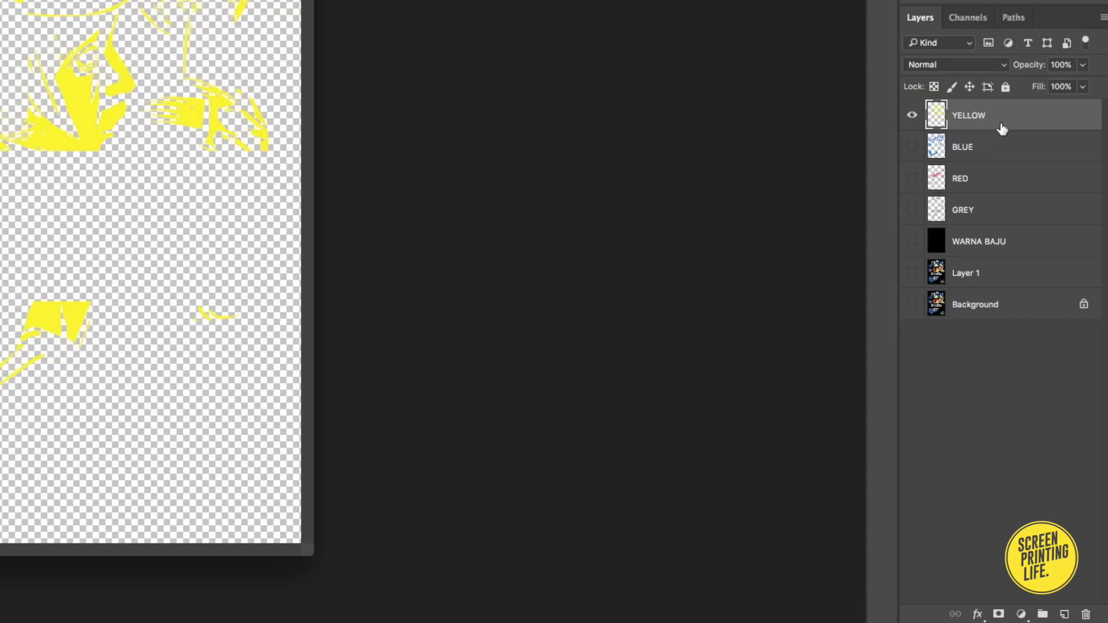
click(977, 616)
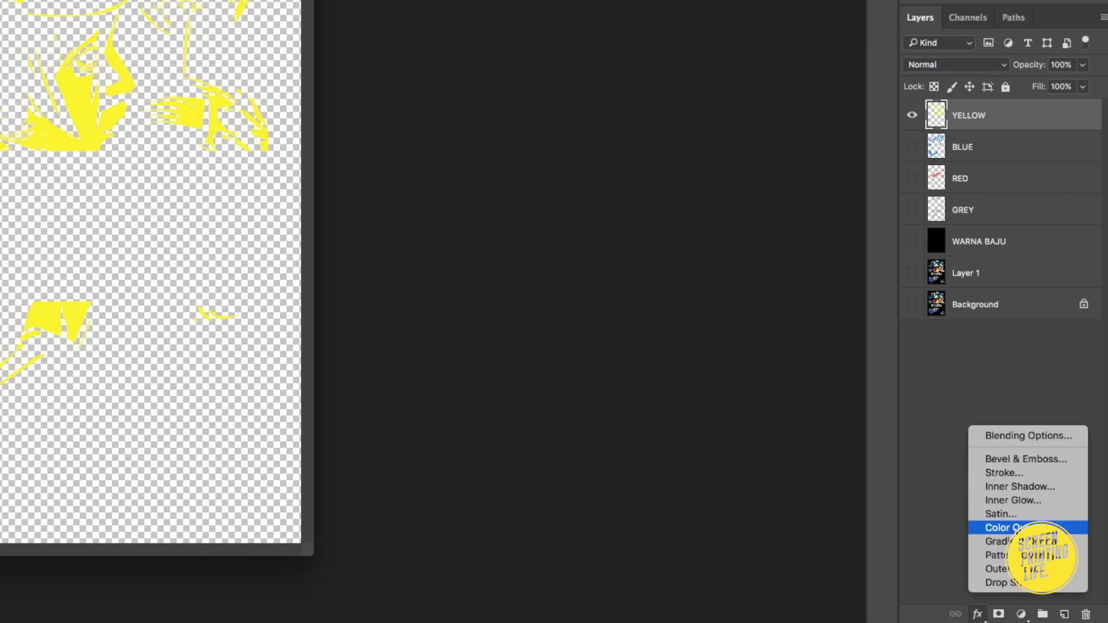
click(1001, 527)
click(846, 103)
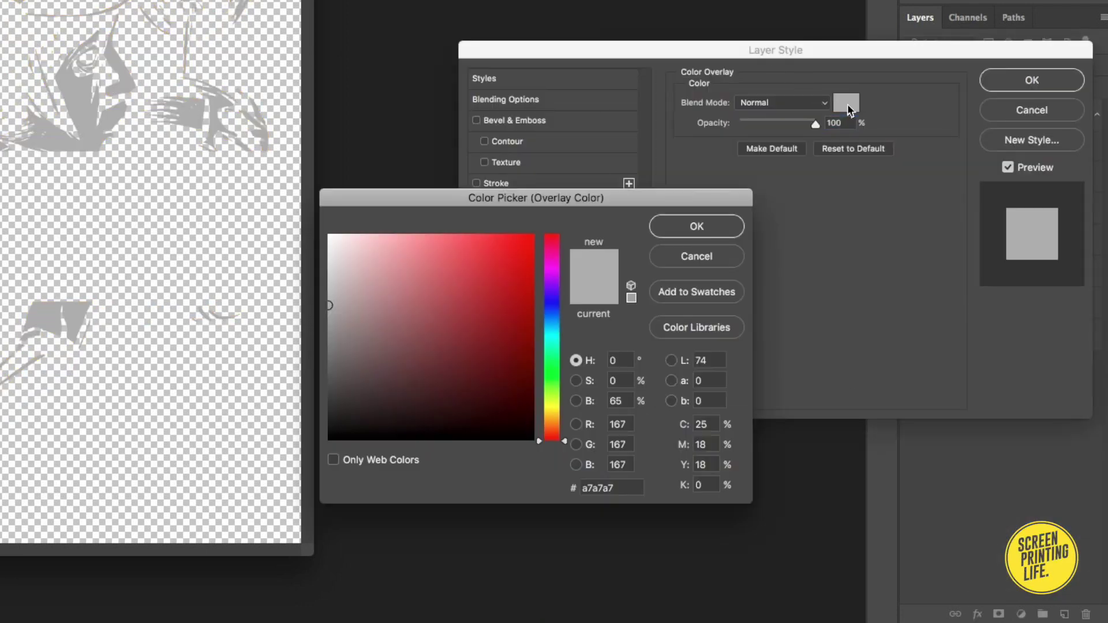
drag(407, 418, 306, 456)
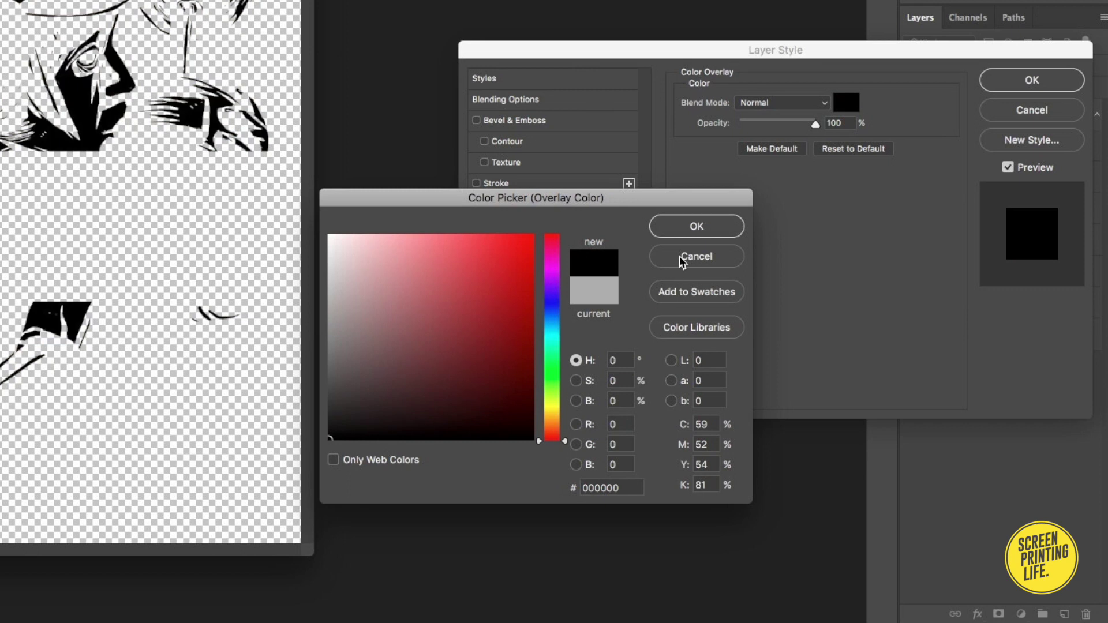
click(704, 229)
click(1022, 80)
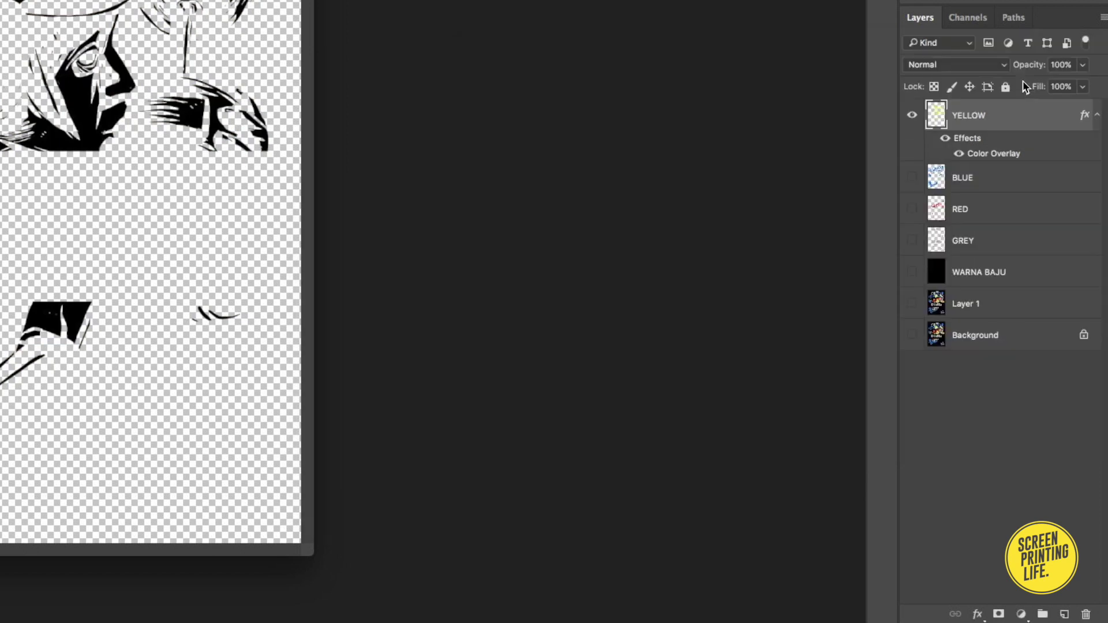
Show the BLUE layer and give it a black Color Overlay as well
click(1039, 386)
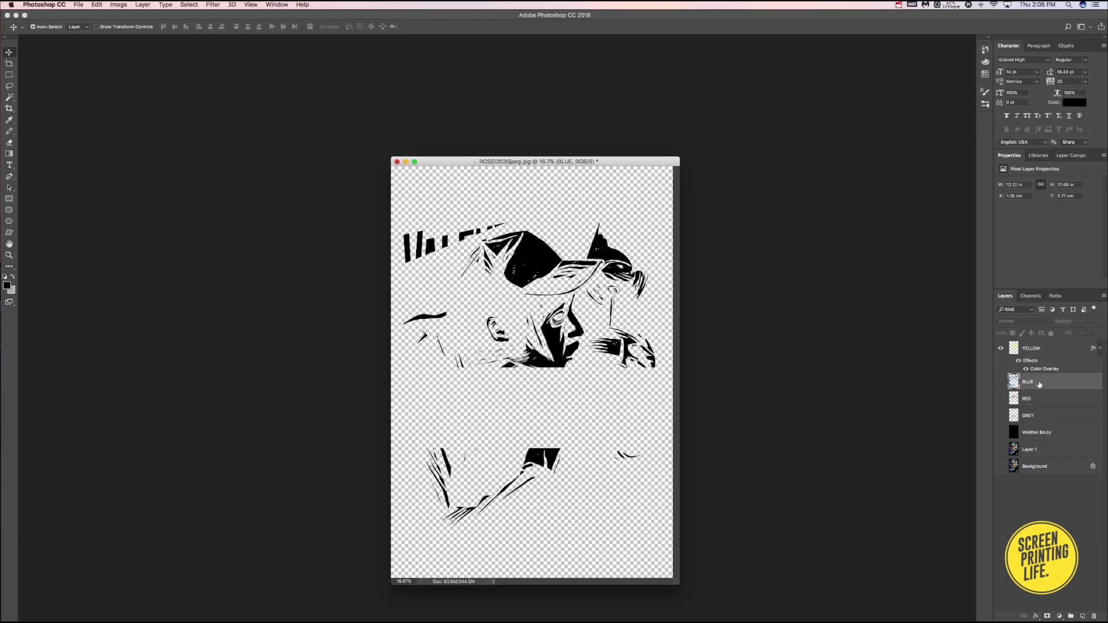
click(1001, 382)
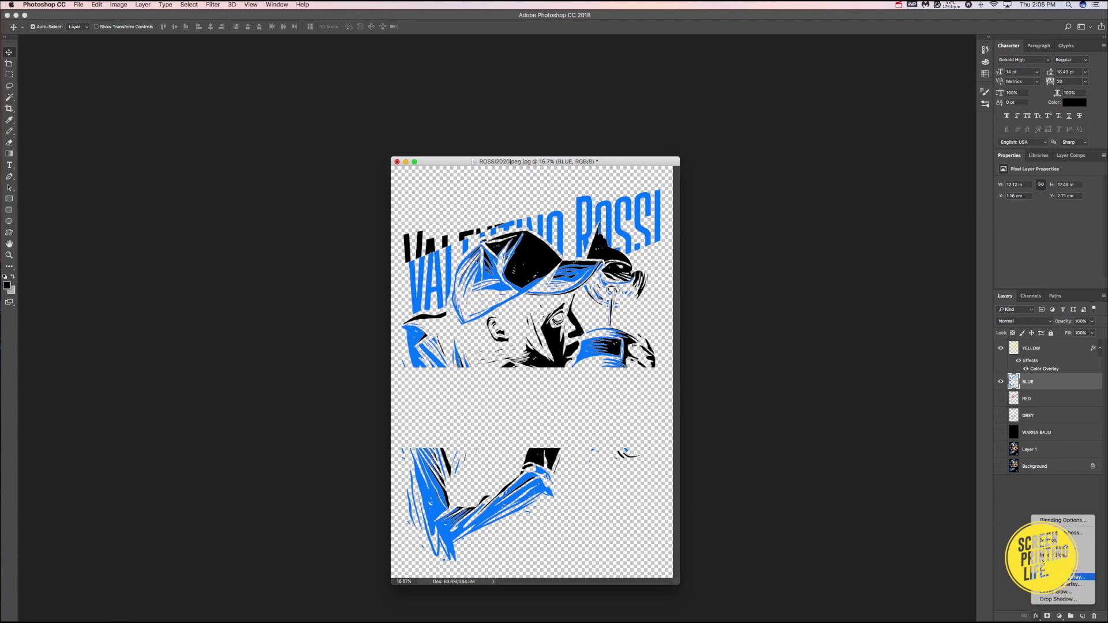
double_click(1039, 381)
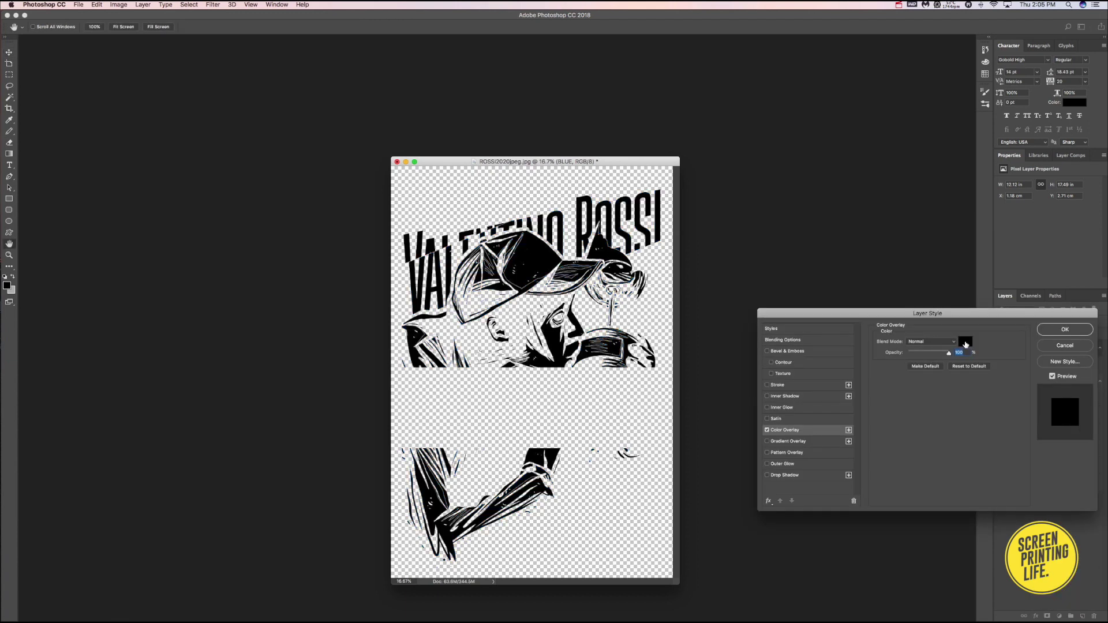
click(966, 343)
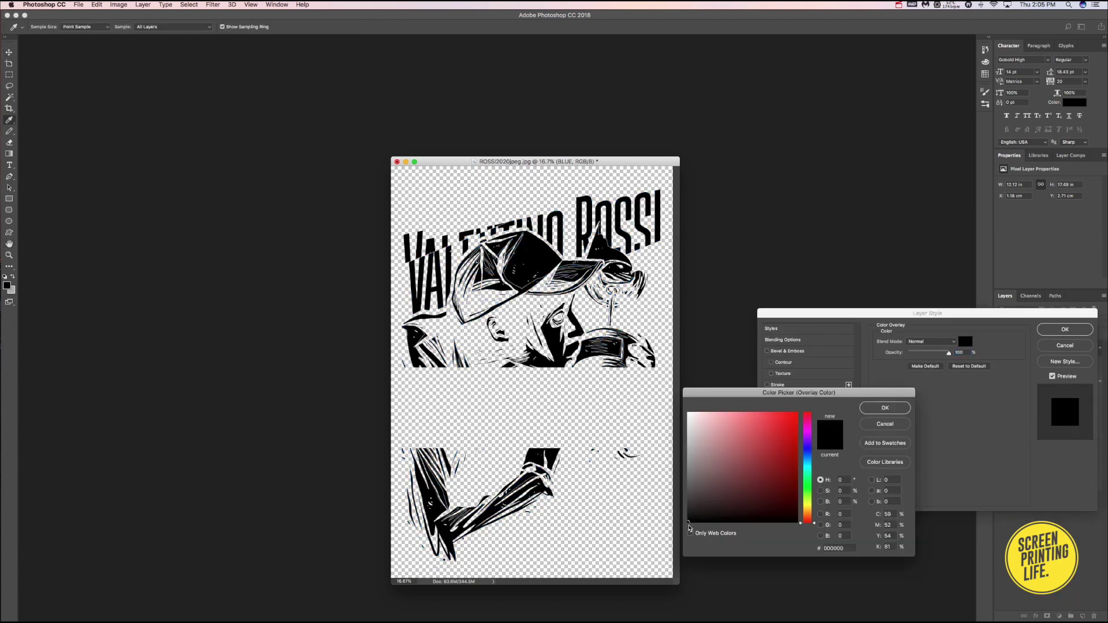
click(880, 424)
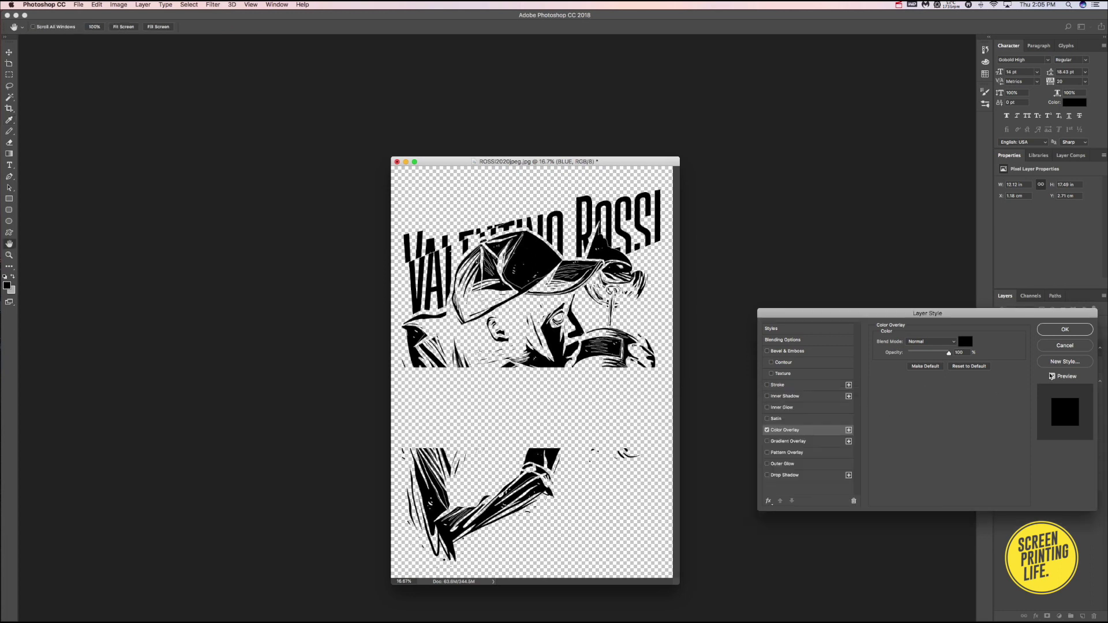
click(1060, 349)
click(1001, 381)
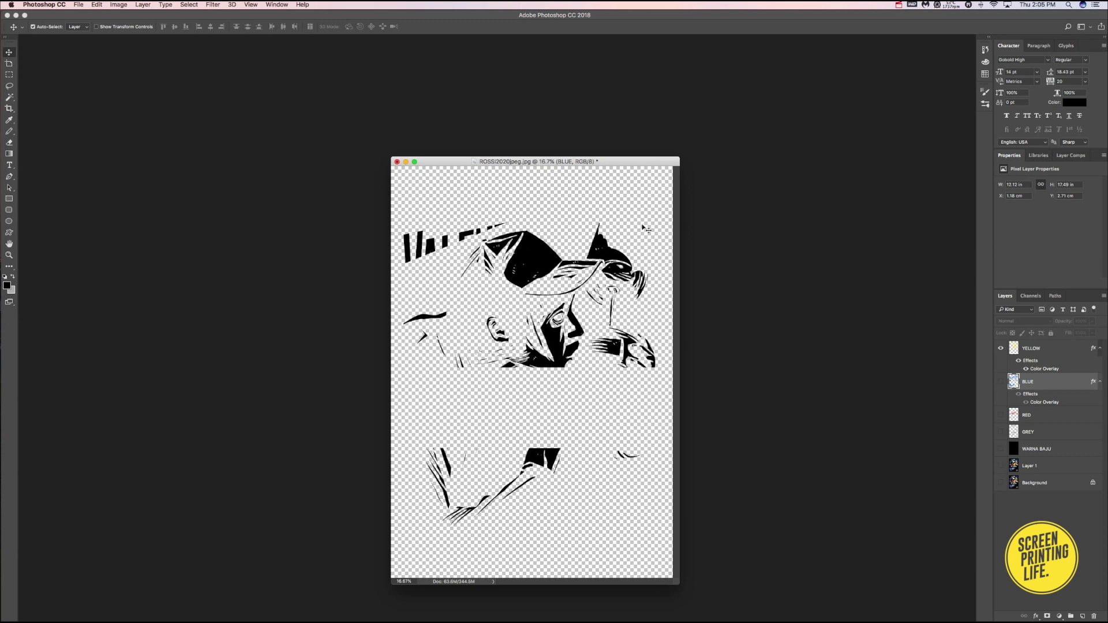
click(1001, 382)
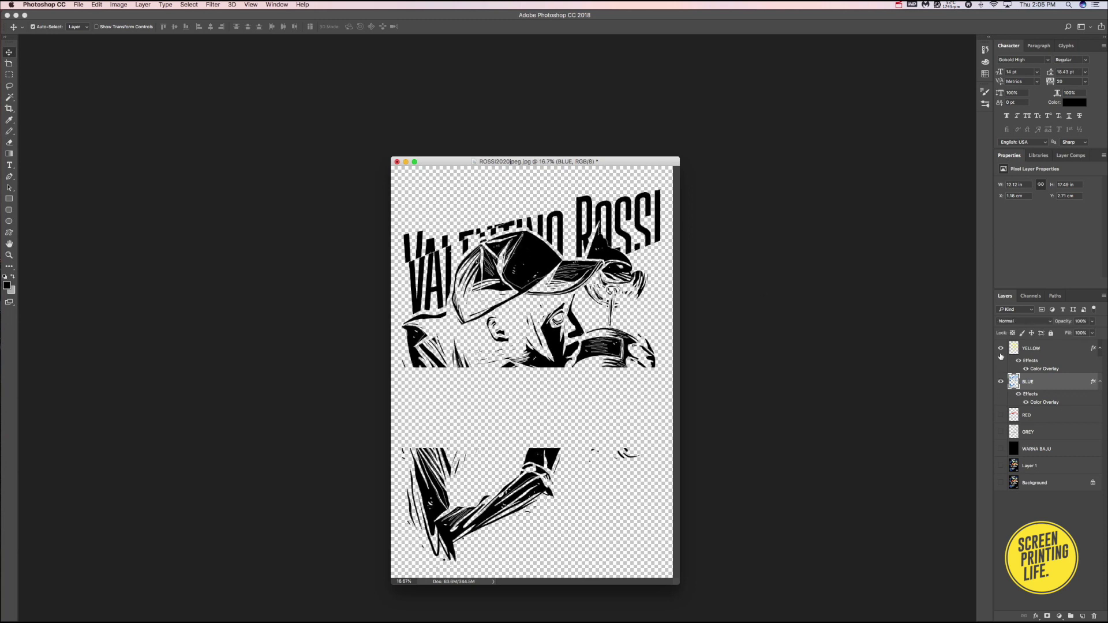
Change YELLOW's Color Overlay colour to bright yellow
double_click(1037, 369)
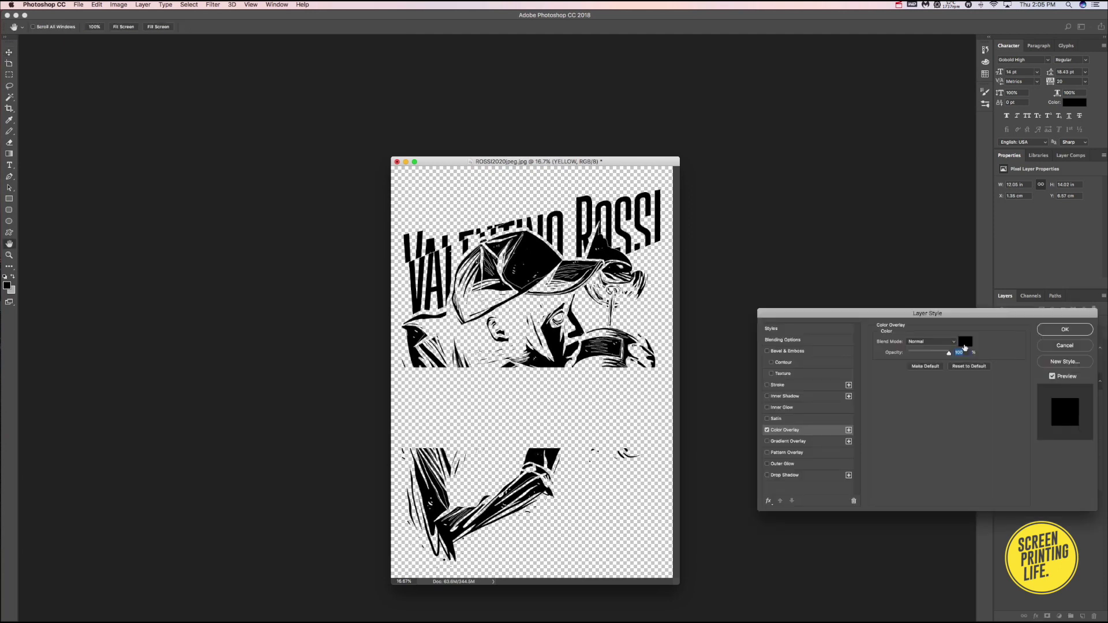
click(965, 343)
drag(808, 507, 808, 504)
click(796, 417)
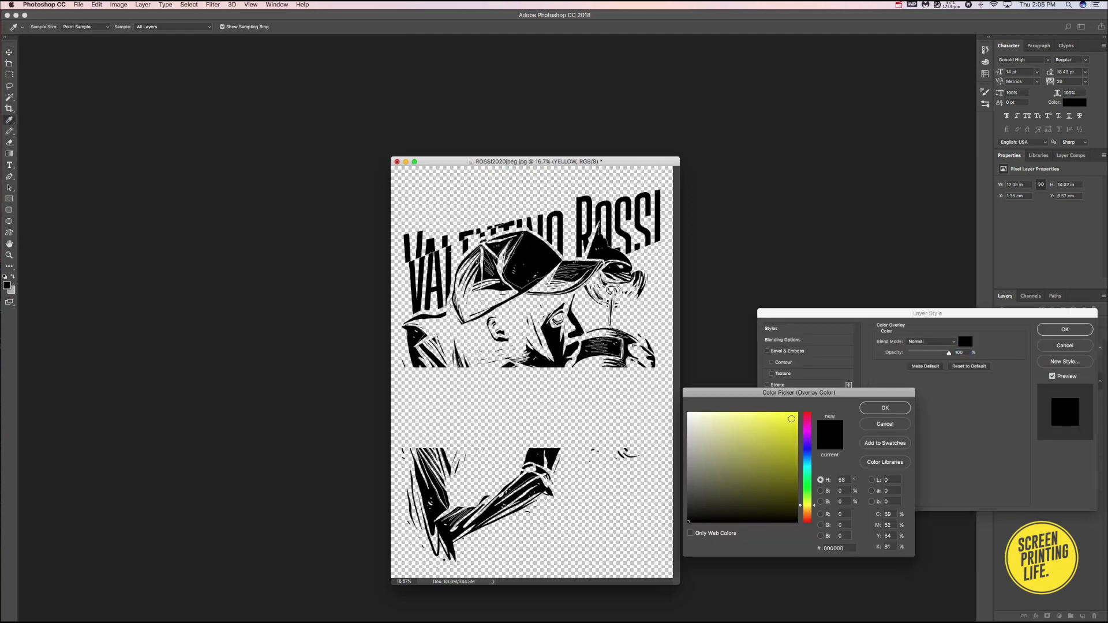
click(885, 408)
click(1063, 330)
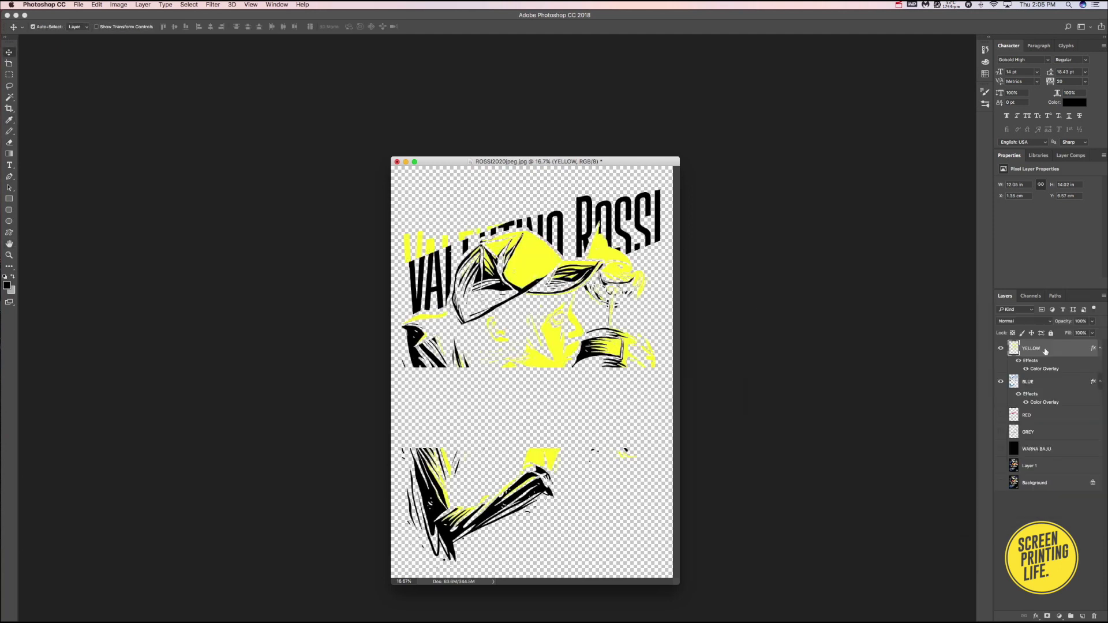
Change BLUE's Color Overlay colour to bright blue
double_click(1040, 403)
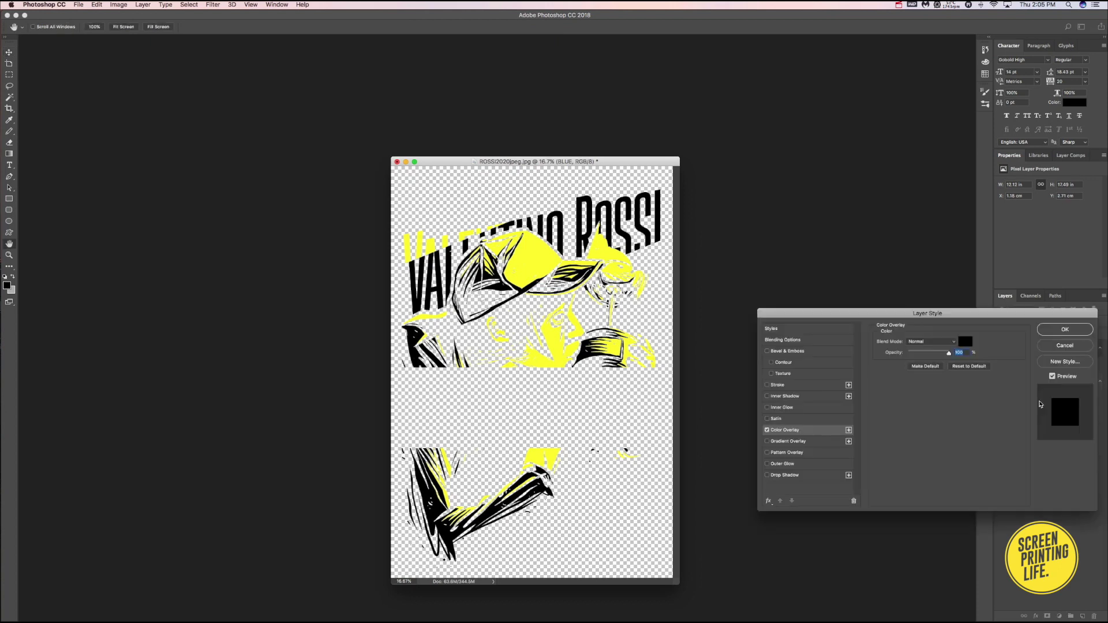
click(966, 343)
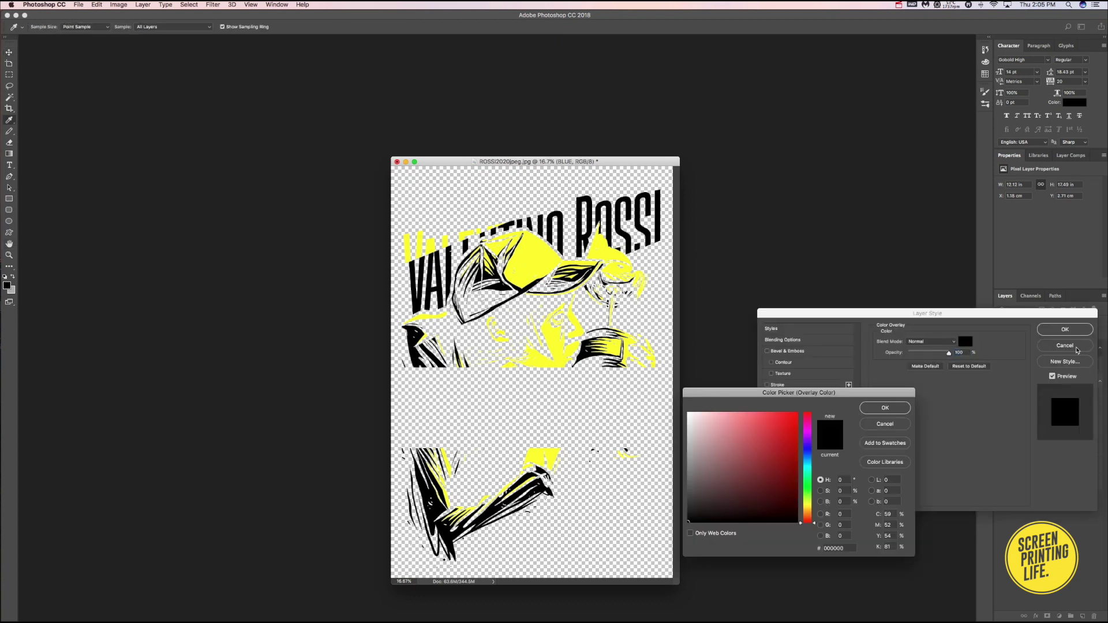
key(Escape)
click(1064, 345)
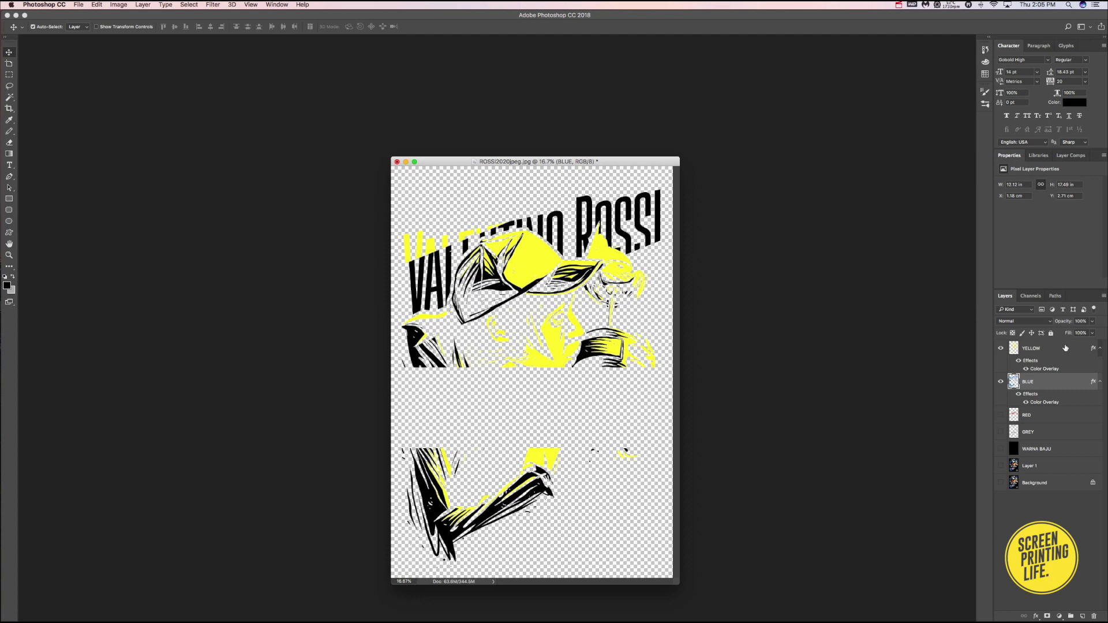
double_click(1037, 397)
click(966, 343)
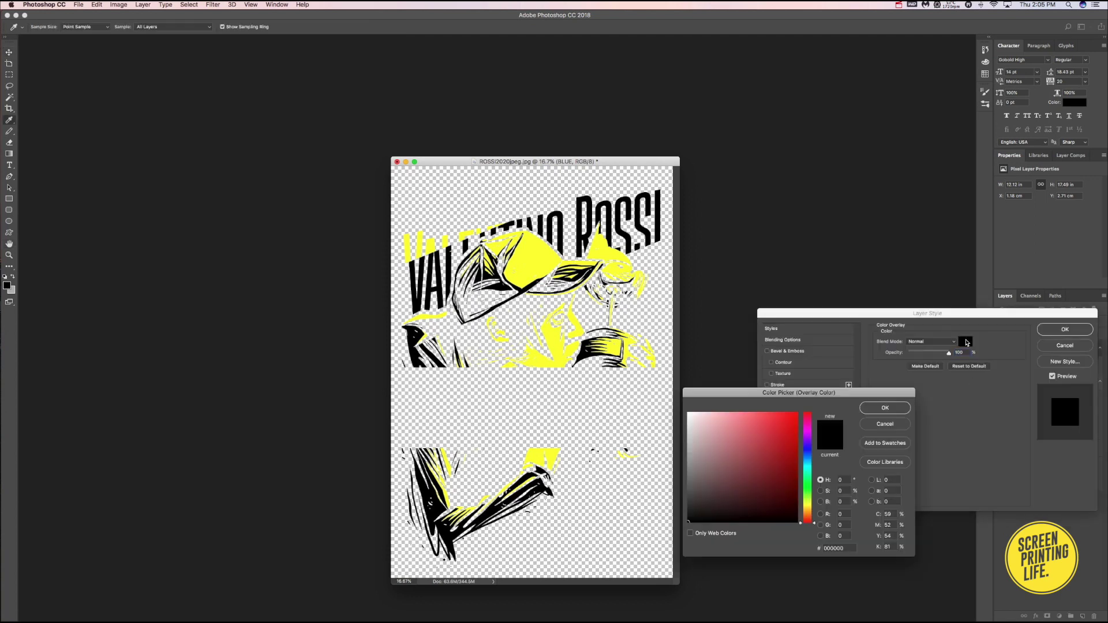
click(809, 457)
click(795, 426)
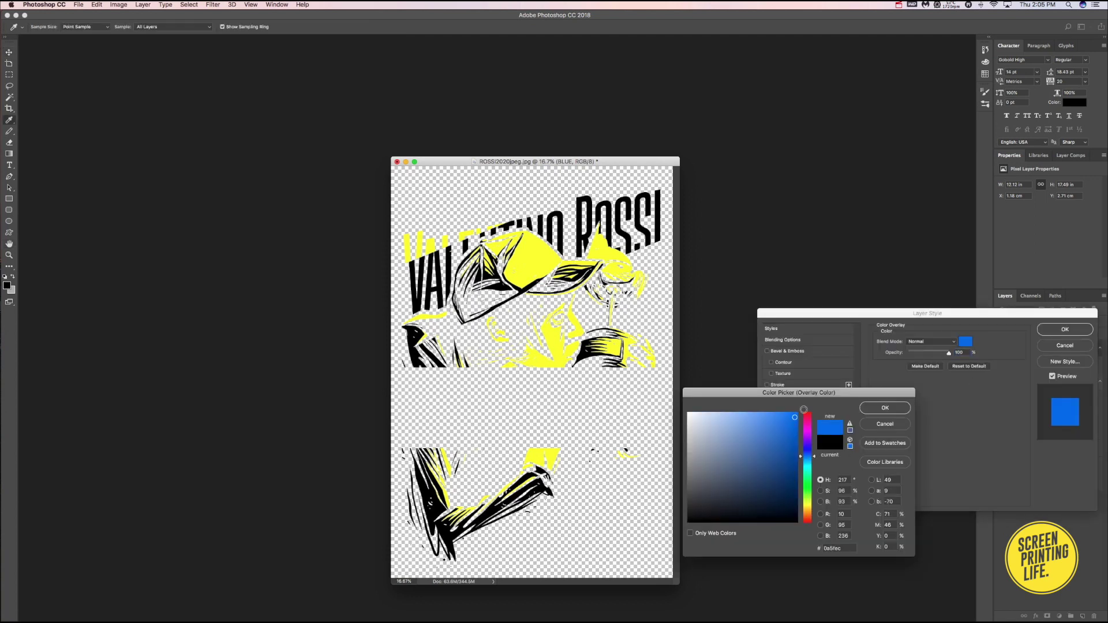
click(900, 408)
click(1085, 331)
Show the RED, GREY and WARNA BAJU layers and enlarge the poster window
click(1001, 415)
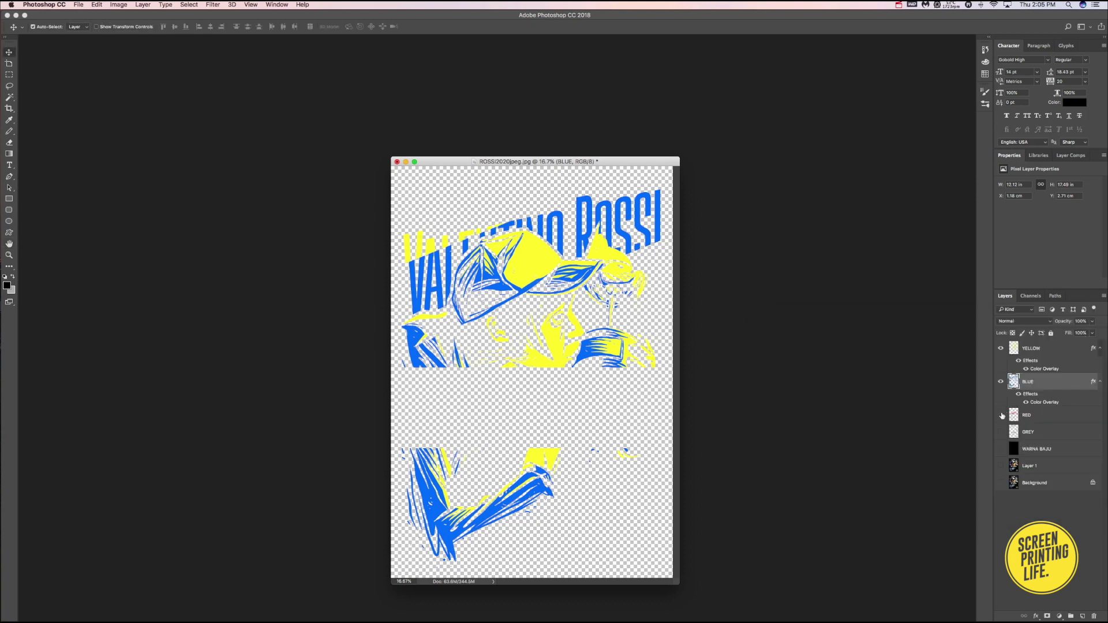
click(1001, 432)
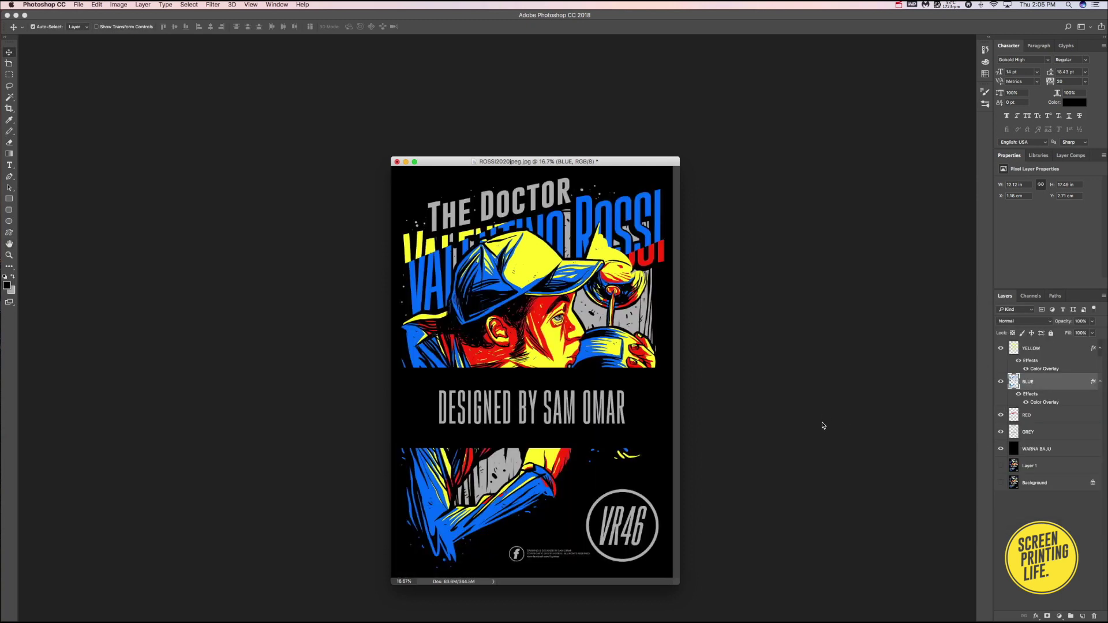
drag(679, 584, 762, 607)
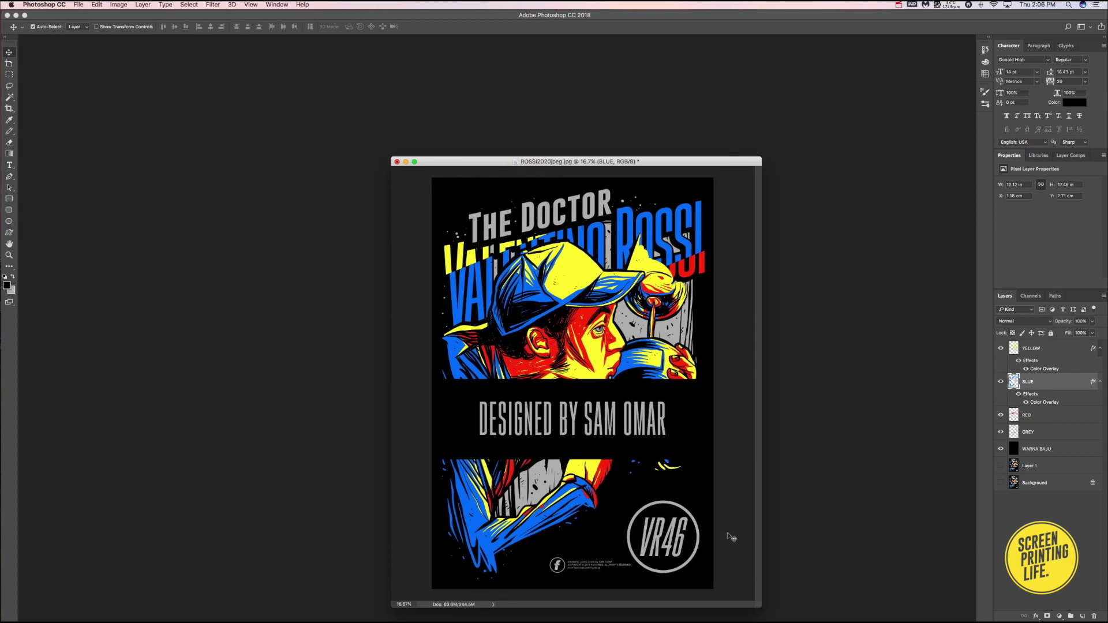